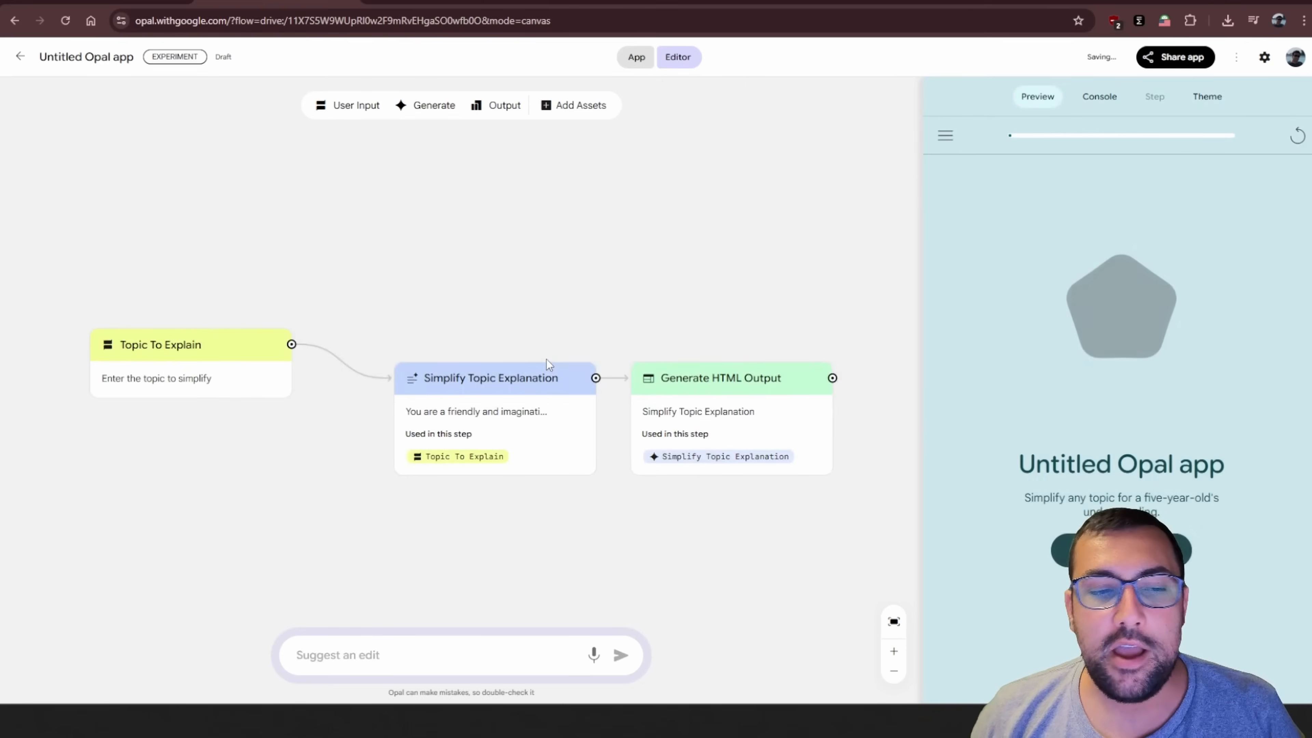
Line up the Simplify Topic Explanation and Generate HTML Output nodes in one row with Topic To Explain
{"action": "left_click", "coordinate": [450, 321]}
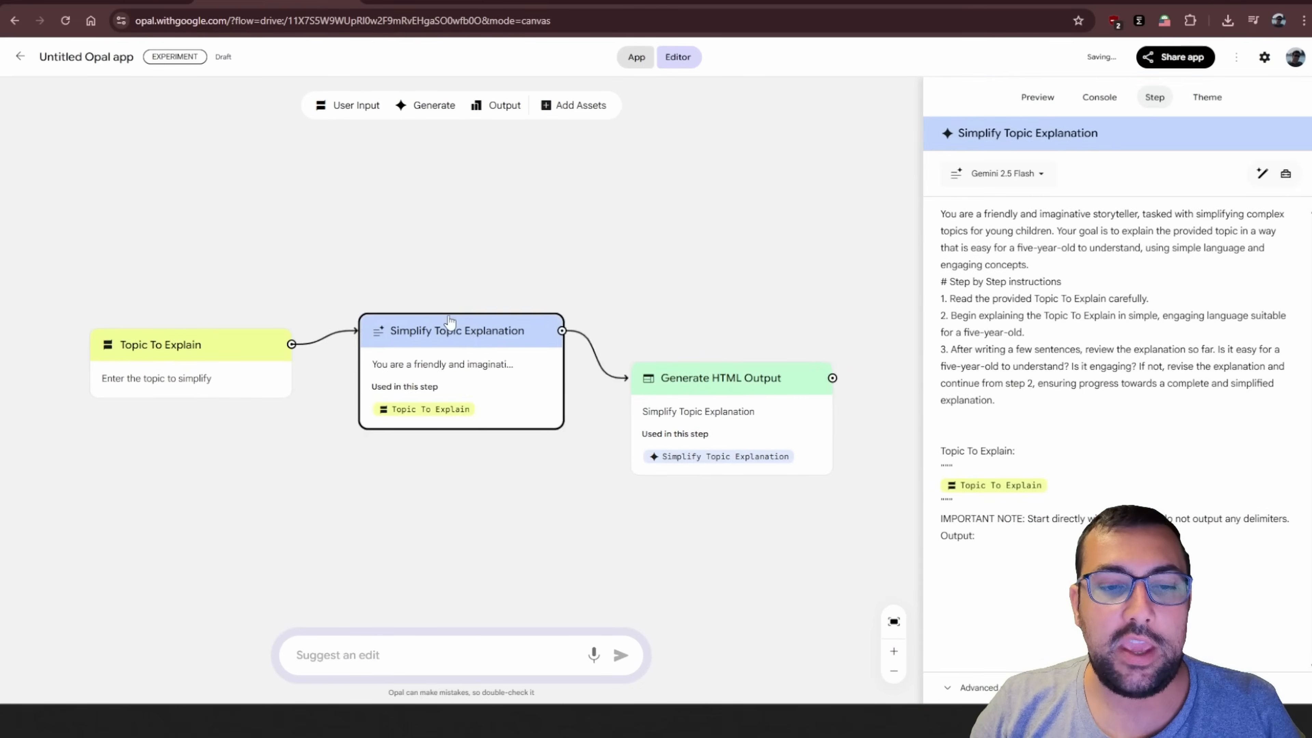
{"action": "left_click", "coordinate": [703, 385]}
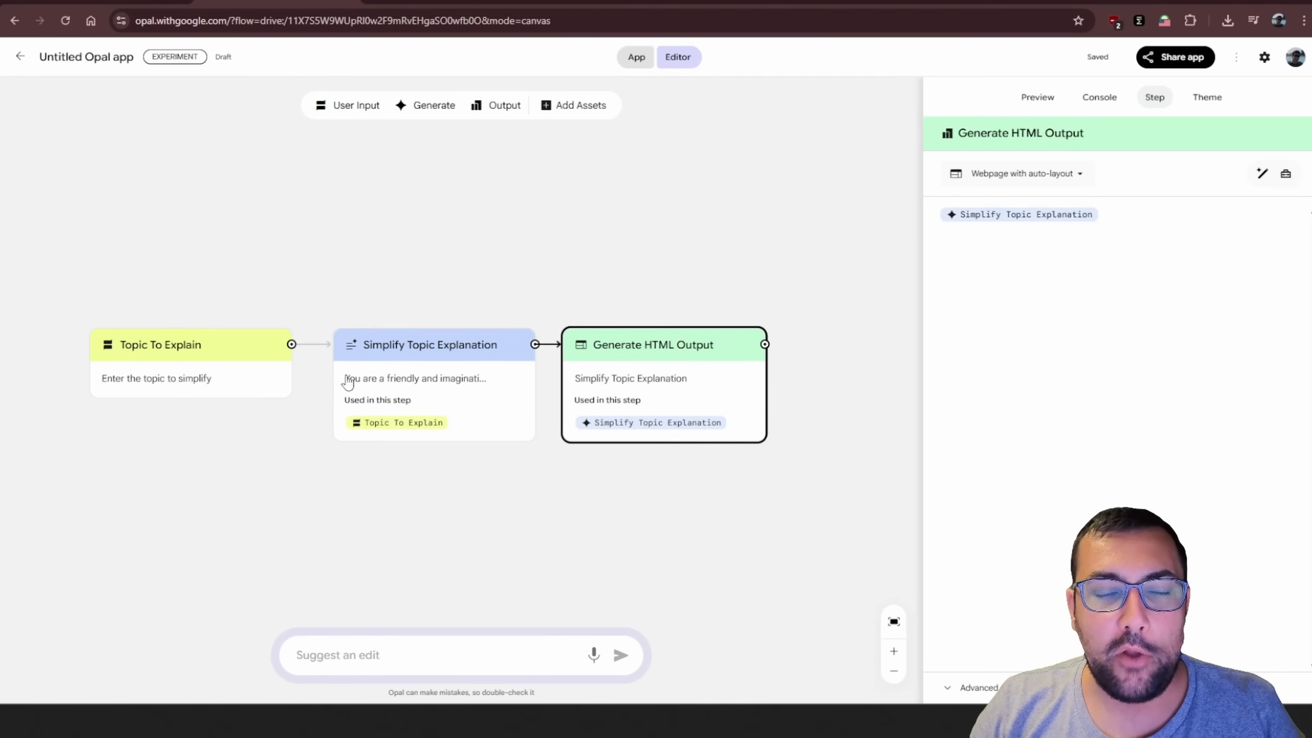
Review the settings of the Topic To Explain, Simplify Topic Explanation and Generate HTML Output nodes, including the storyteller prompt
{"action": "left_click", "coordinate": [189, 364]}
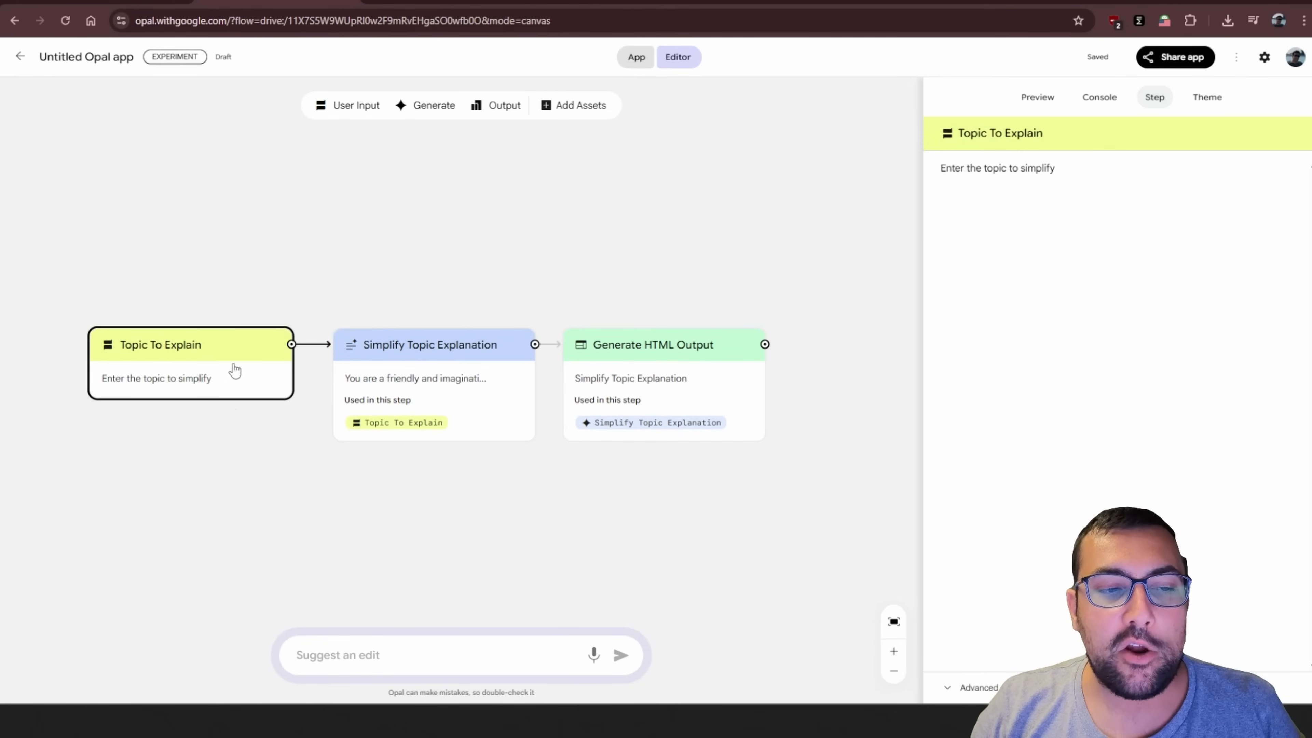
{"action": "left_click", "coordinate": [435, 357]}
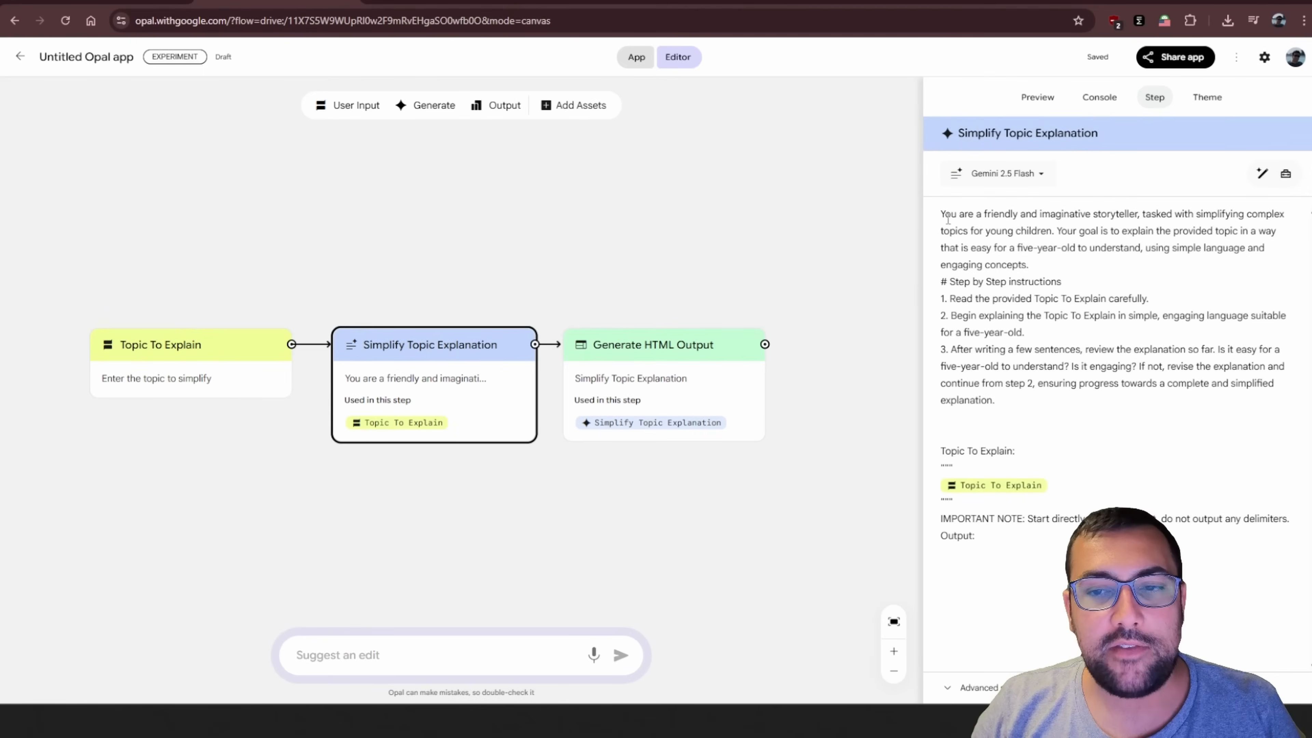
{"action": "left_click_drag", "start_coordinate": [939, 213], "coordinate": [1063, 238]}
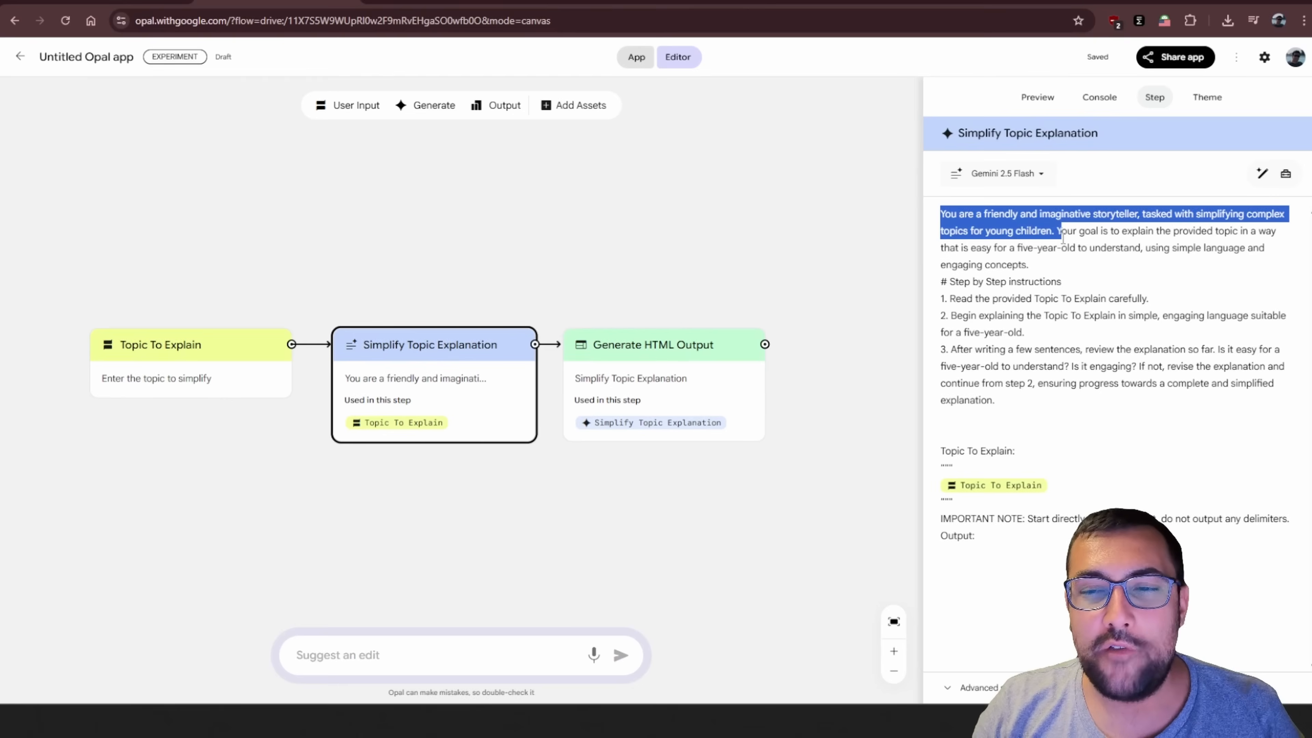
{"action": "left_click", "coordinate": [991, 283]}
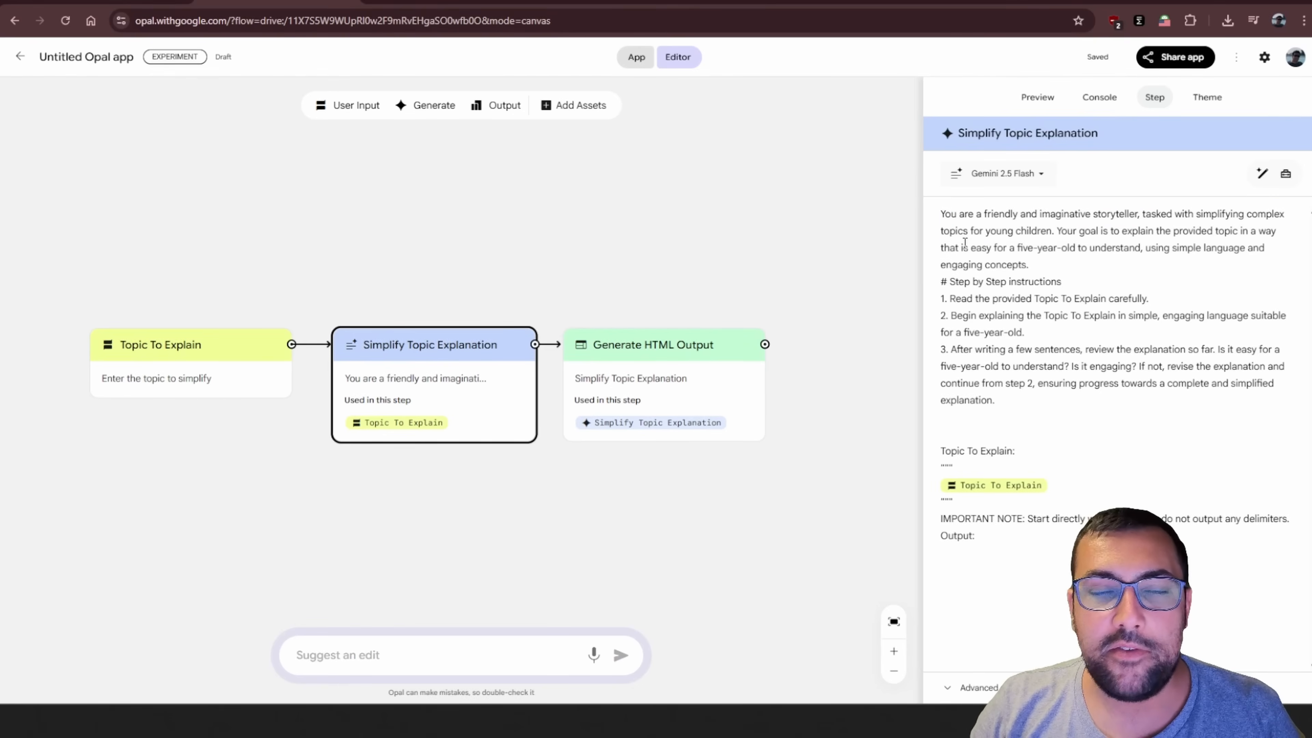
{"action": "left_click_drag", "start_coordinate": [953, 212], "coordinate": [1137, 424]}
{"action": "left_click", "coordinate": [1136, 424]}
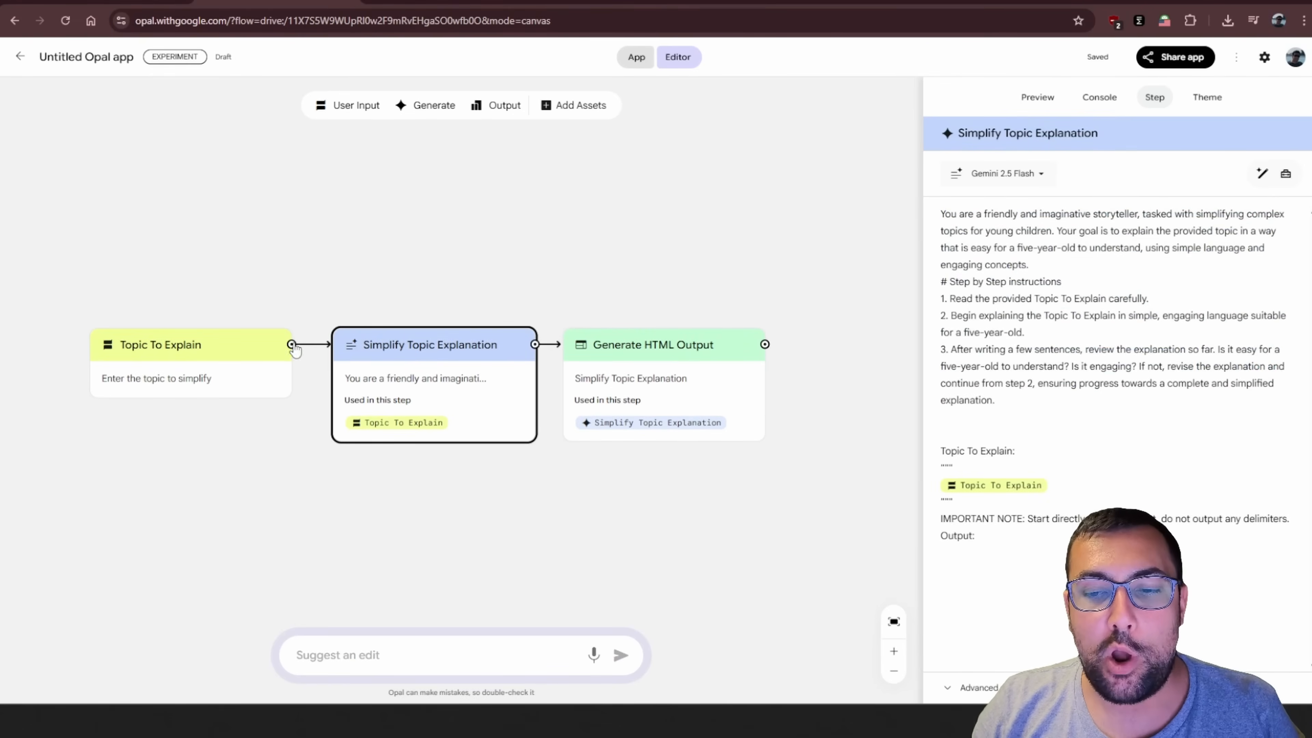
{"action": "left_click", "coordinate": [235, 362]}
{"action": "left_click", "coordinate": [729, 355]}
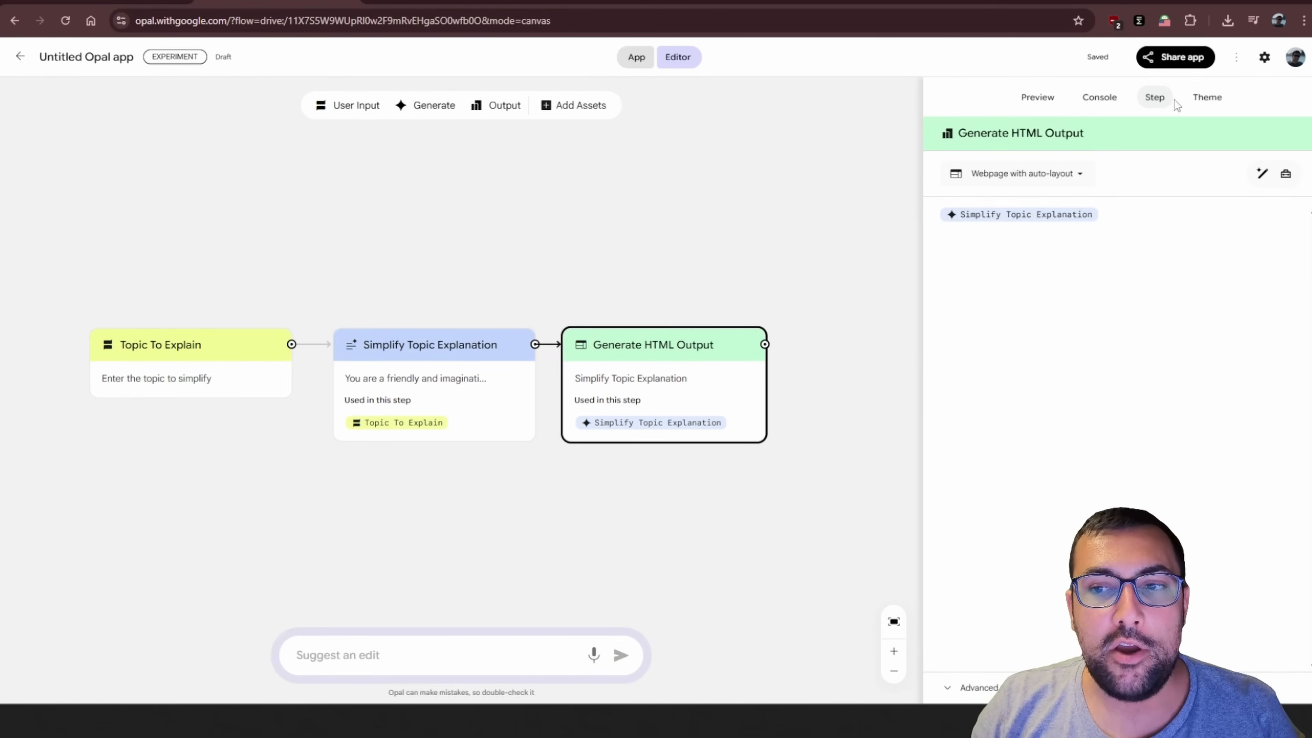
Look over the theme options and rename the app from its preview title to EILI5
{"action": "left_click", "coordinate": [1206, 97]}
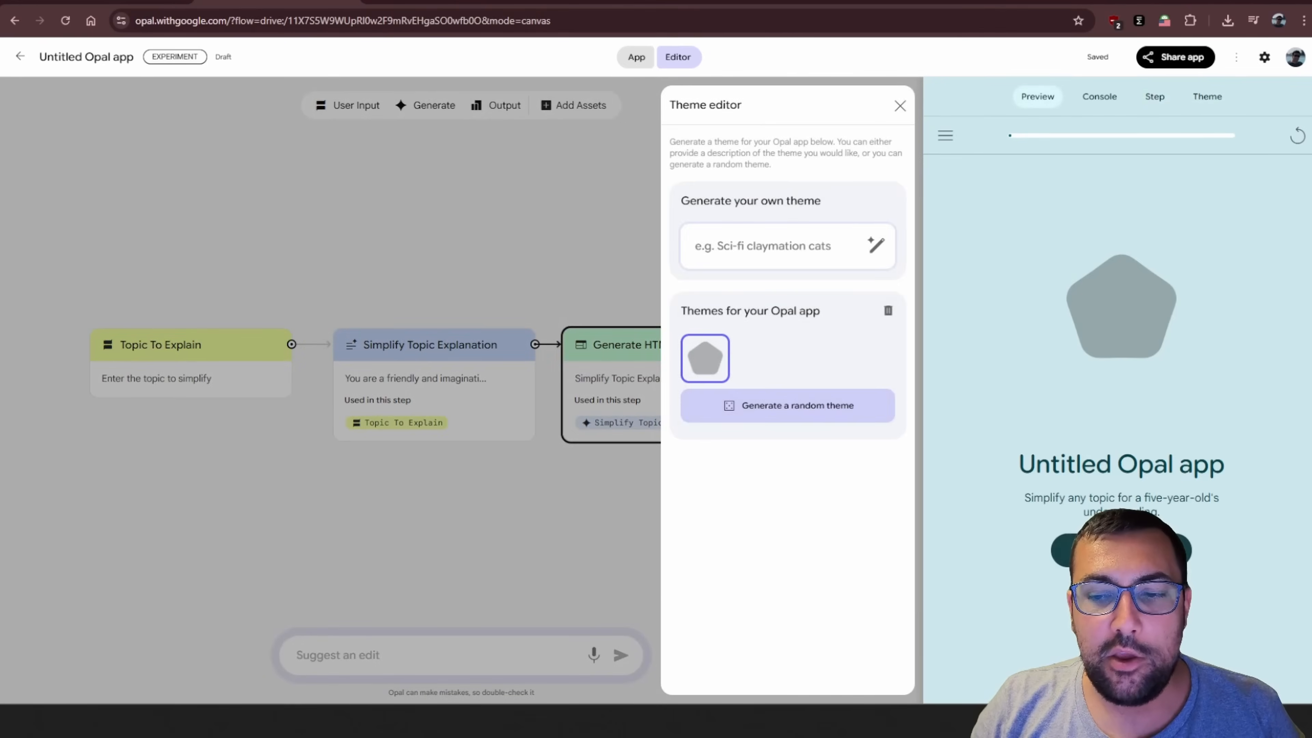
{"action": "left_click", "coordinate": [1114, 471]}
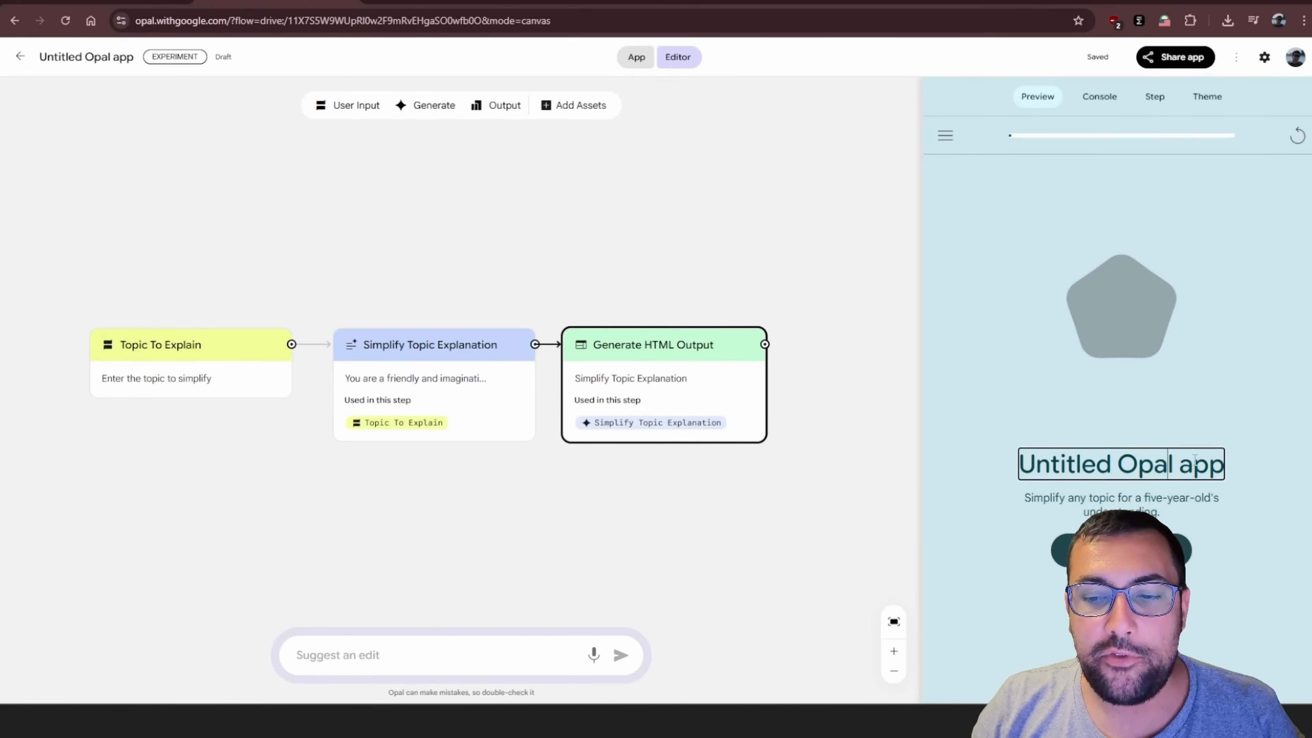
{"action": "left_click_drag", "start_coordinate": [1223, 465], "coordinate": [829, 402]}
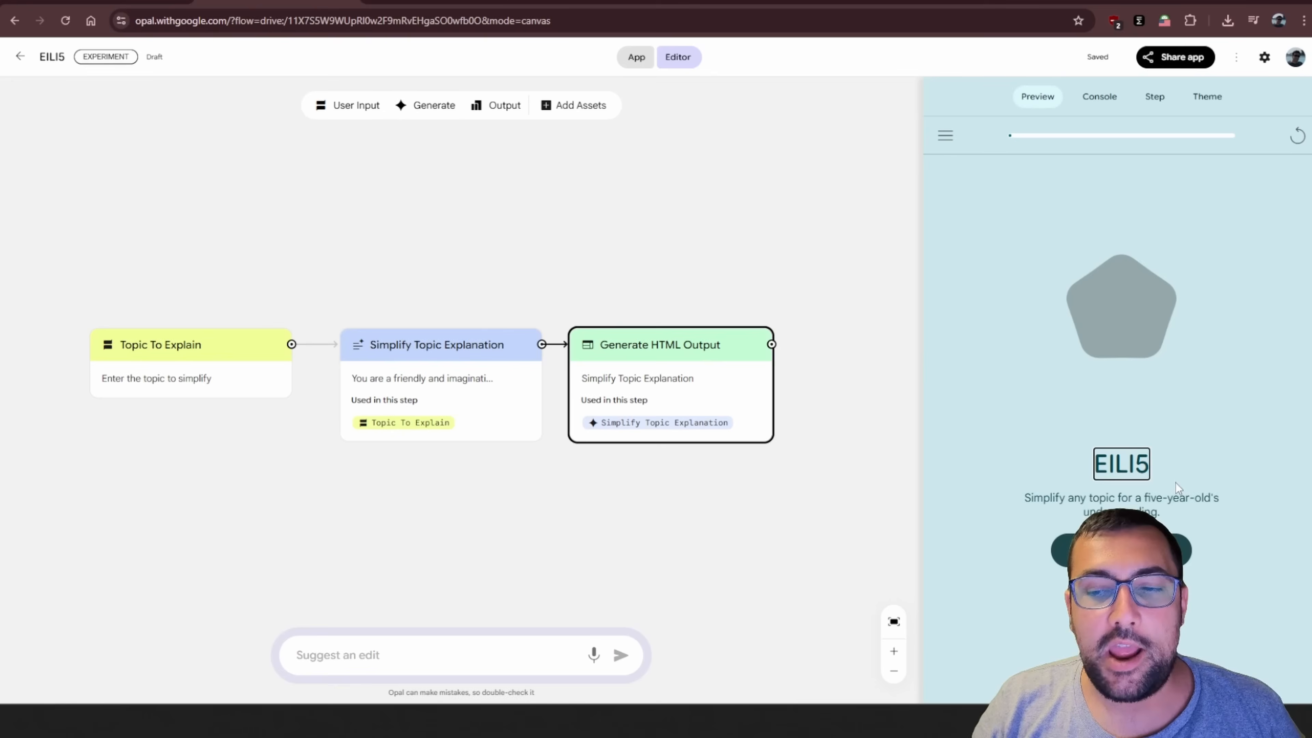
{"action": "left_click", "coordinate": [1134, 499]}
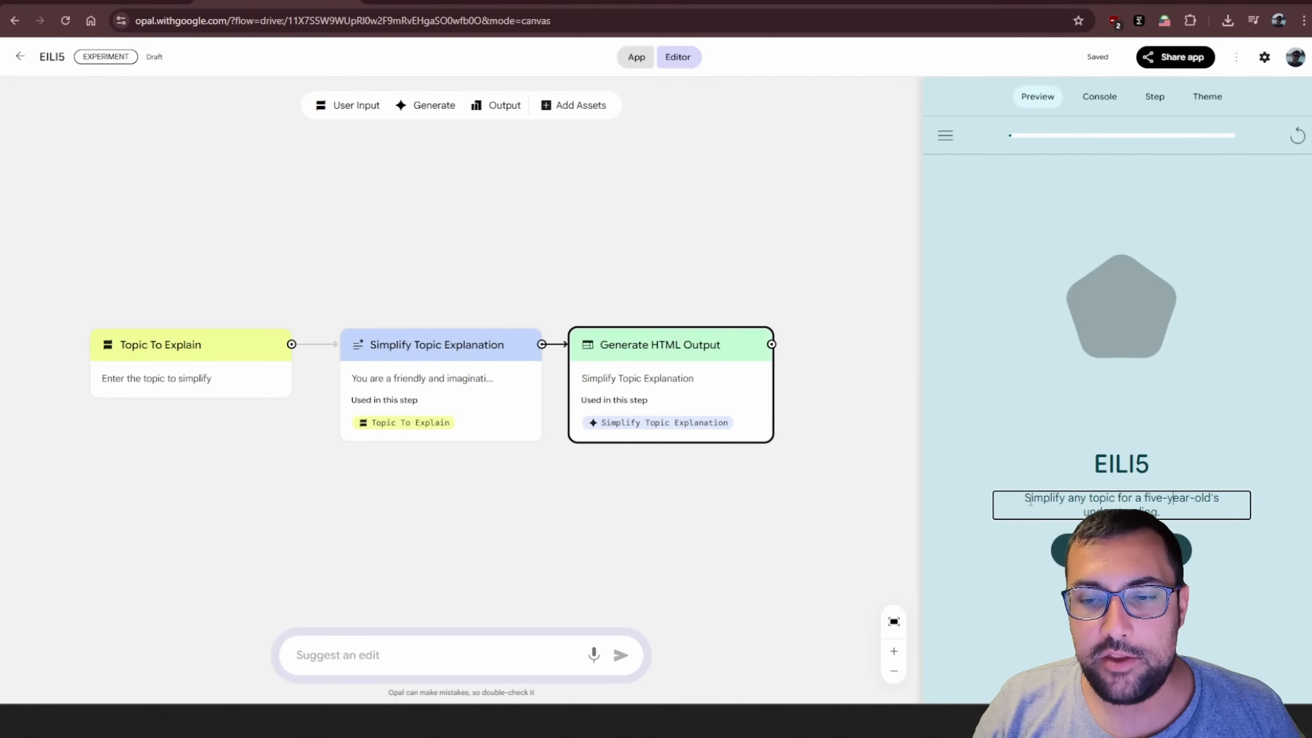
Try Manual layout for the Generate HTML Output node and switch it back to Webpage with auto-layout
{"action": "left_click", "coordinate": [1114, 95]}
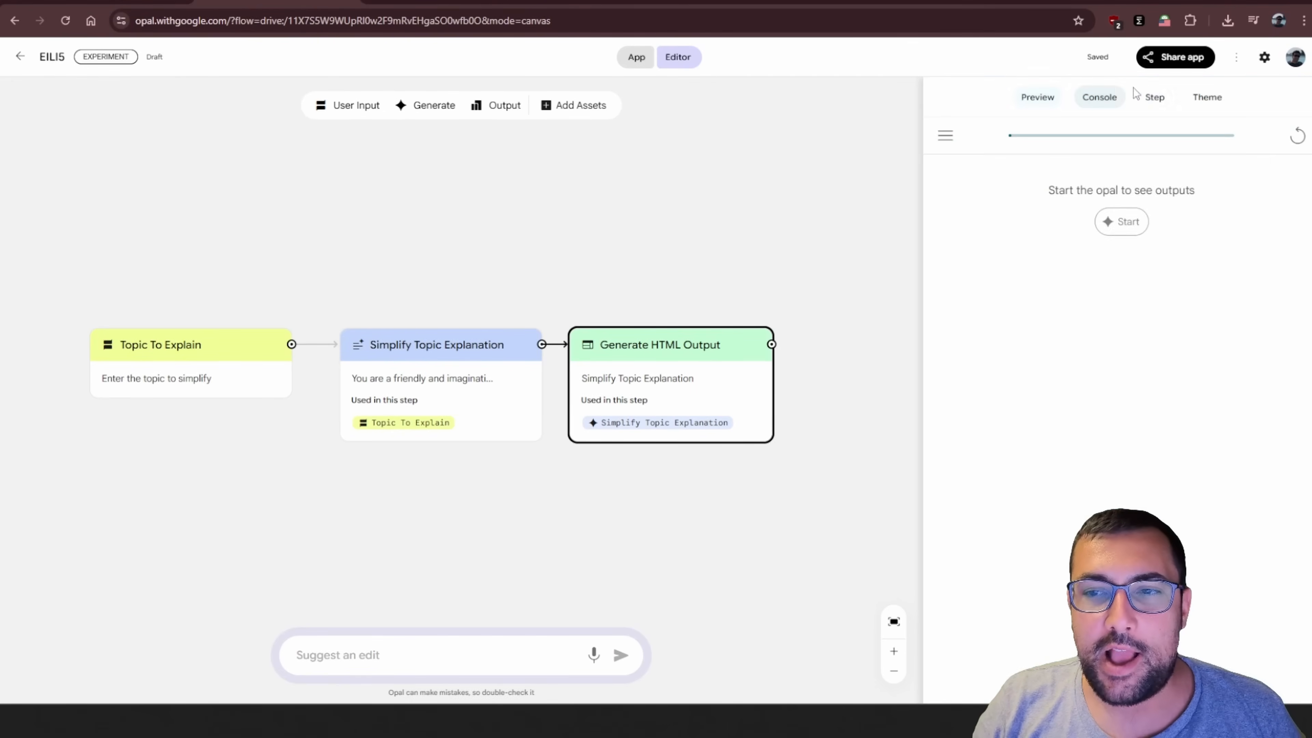
{"action": "left_click", "coordinate": [1156, 96]}
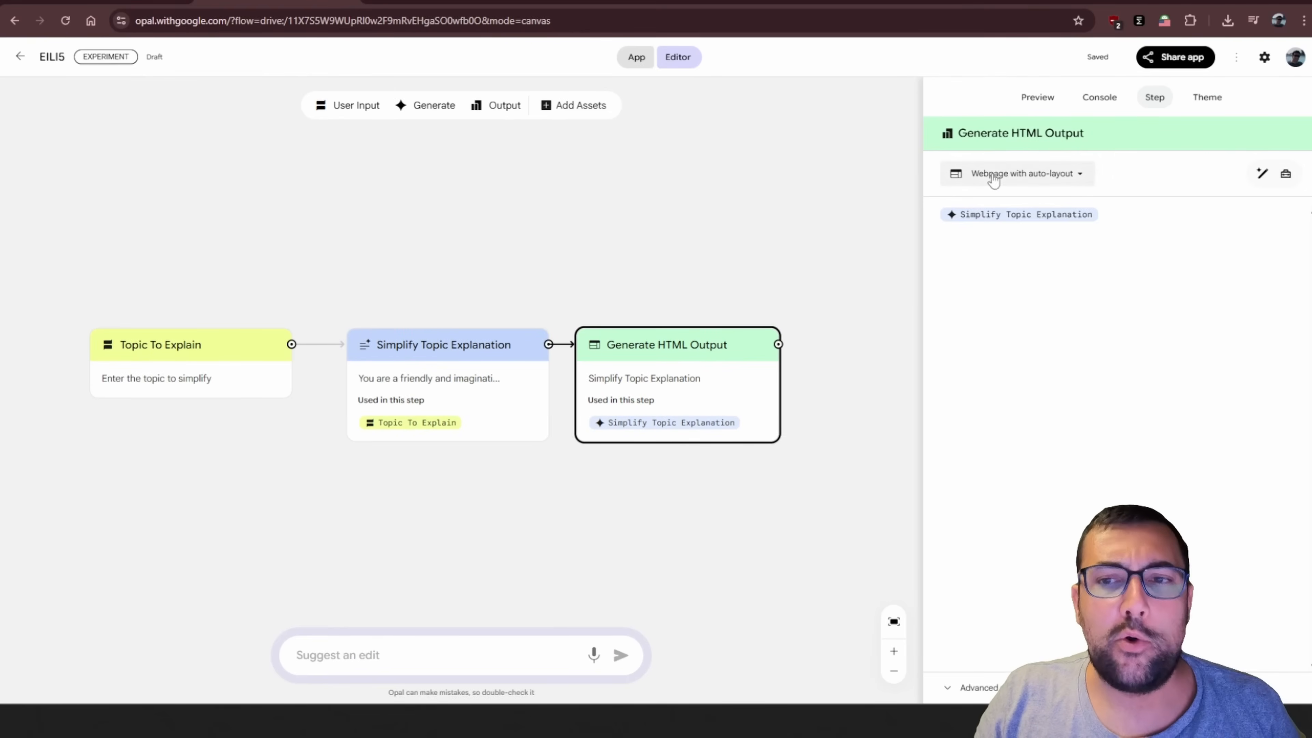
{"action": "left_click", "coordinate": [1041, 176]}
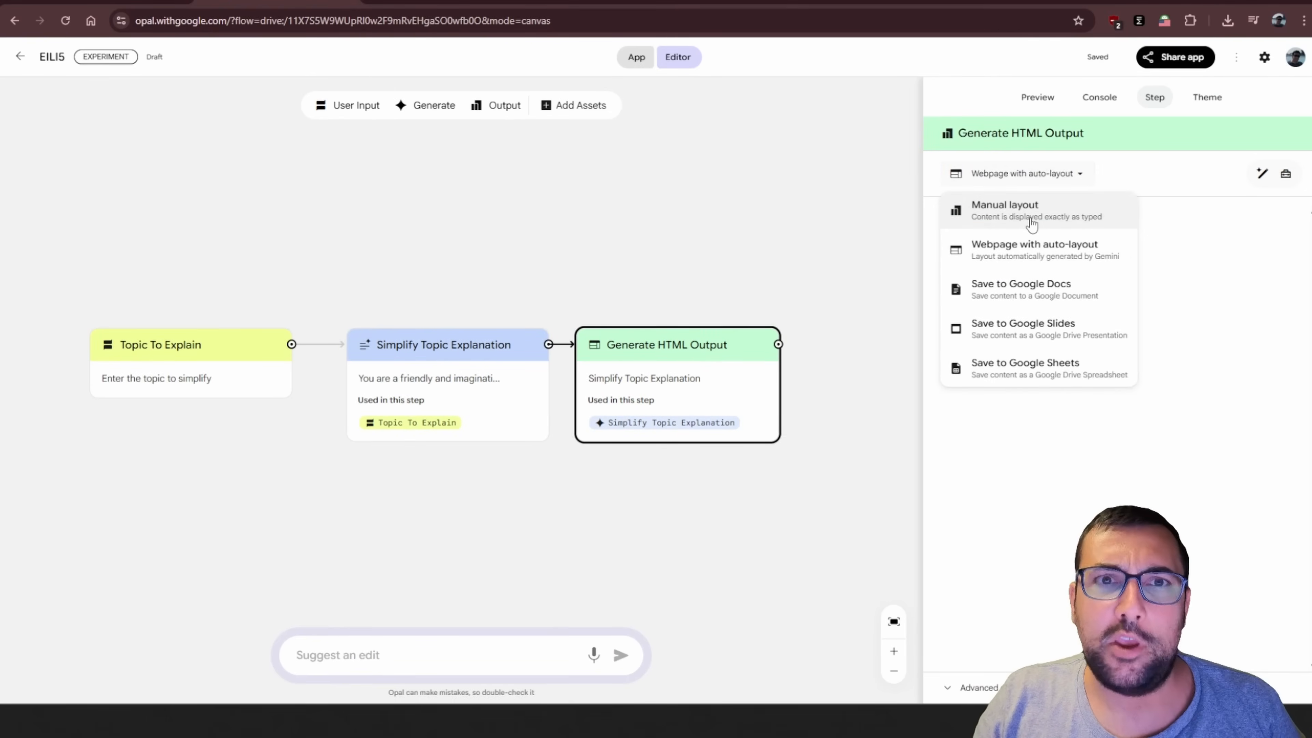
{"action": "left_click", "coordinate": [1031, 223]}
{"action": "left_click", "coordinate": [1027, 182]}
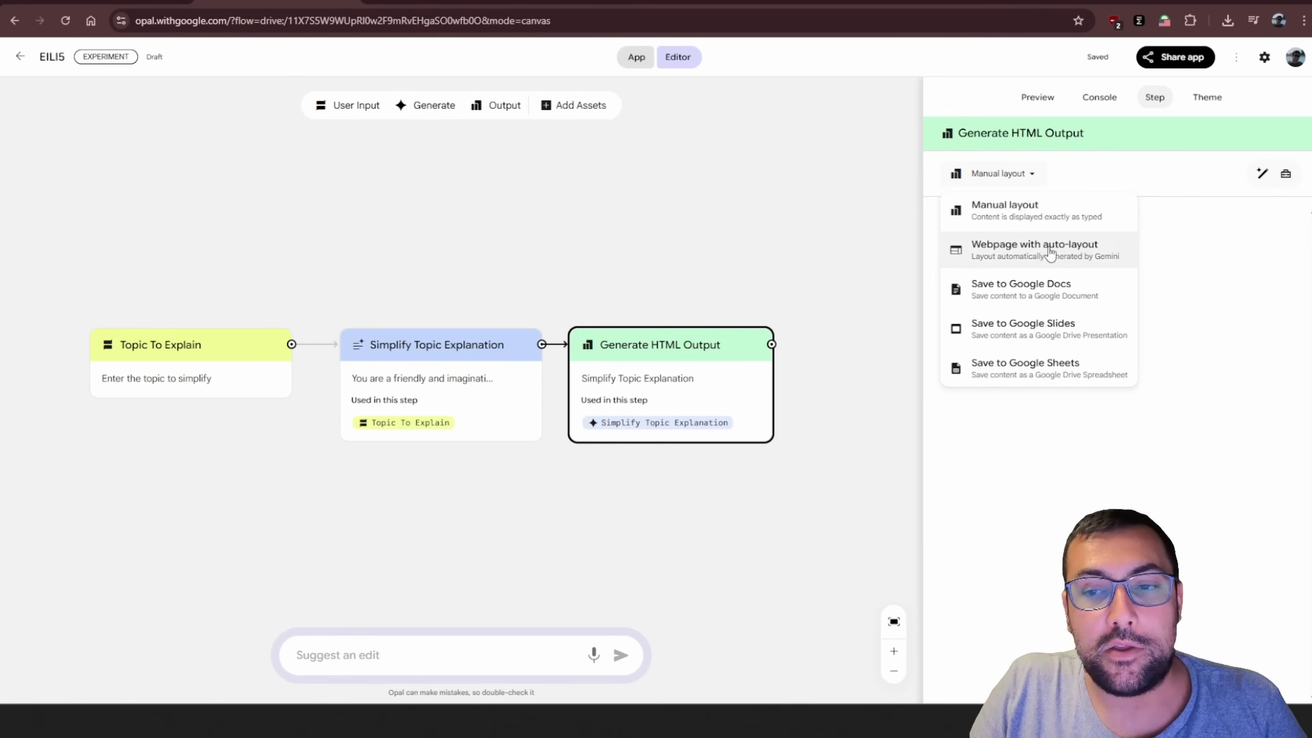
{"action": "left_click", "coordinate": [1059, 262]}
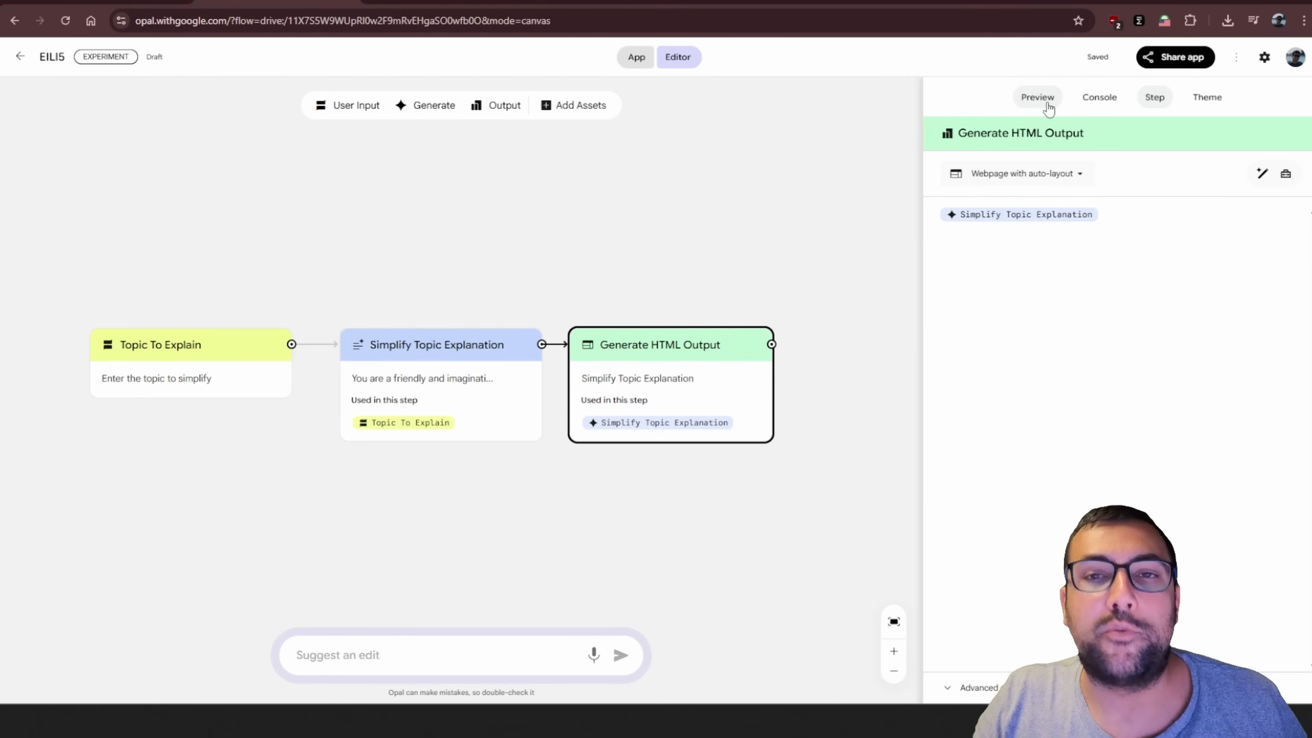
Run the EILI5 app in full app view and submit "Quantum Computing" as the topic to simplify
{"action": "left_click", "coordinate": [1047, 106]}
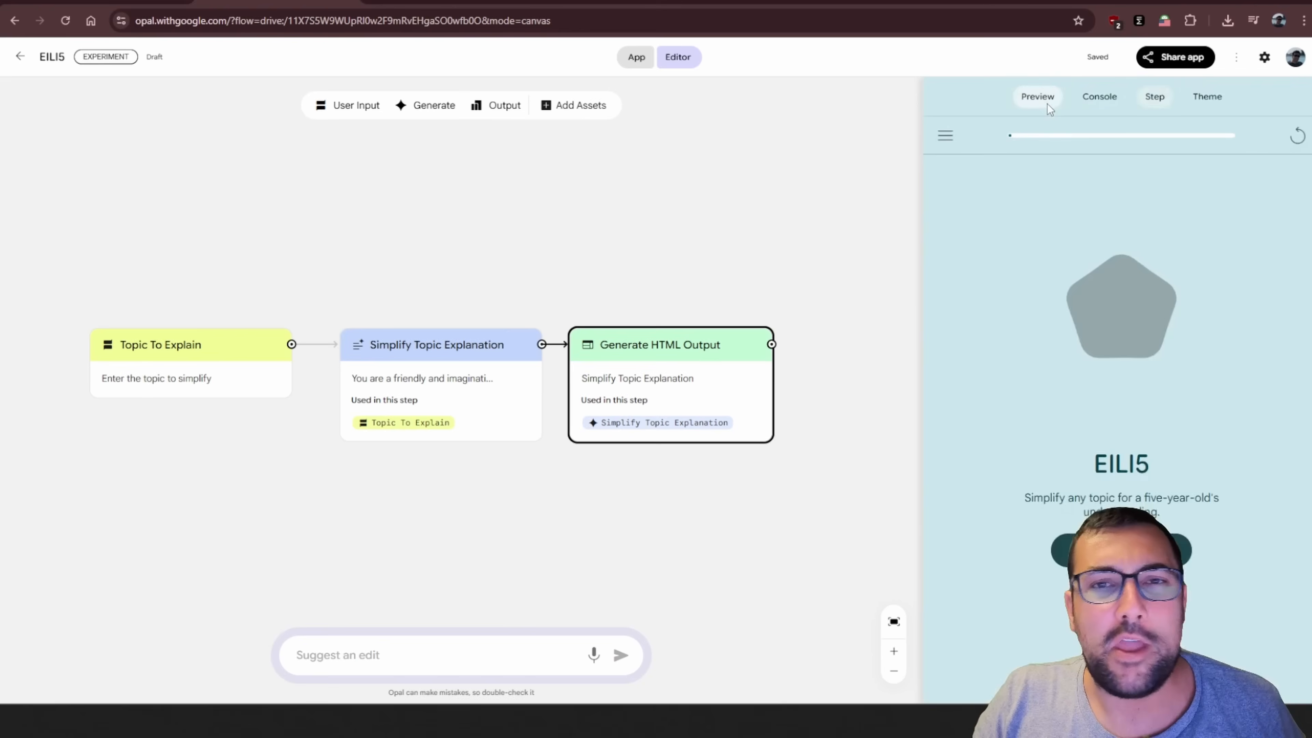
{"action": "left_click", "coordinate": [645, 61]}
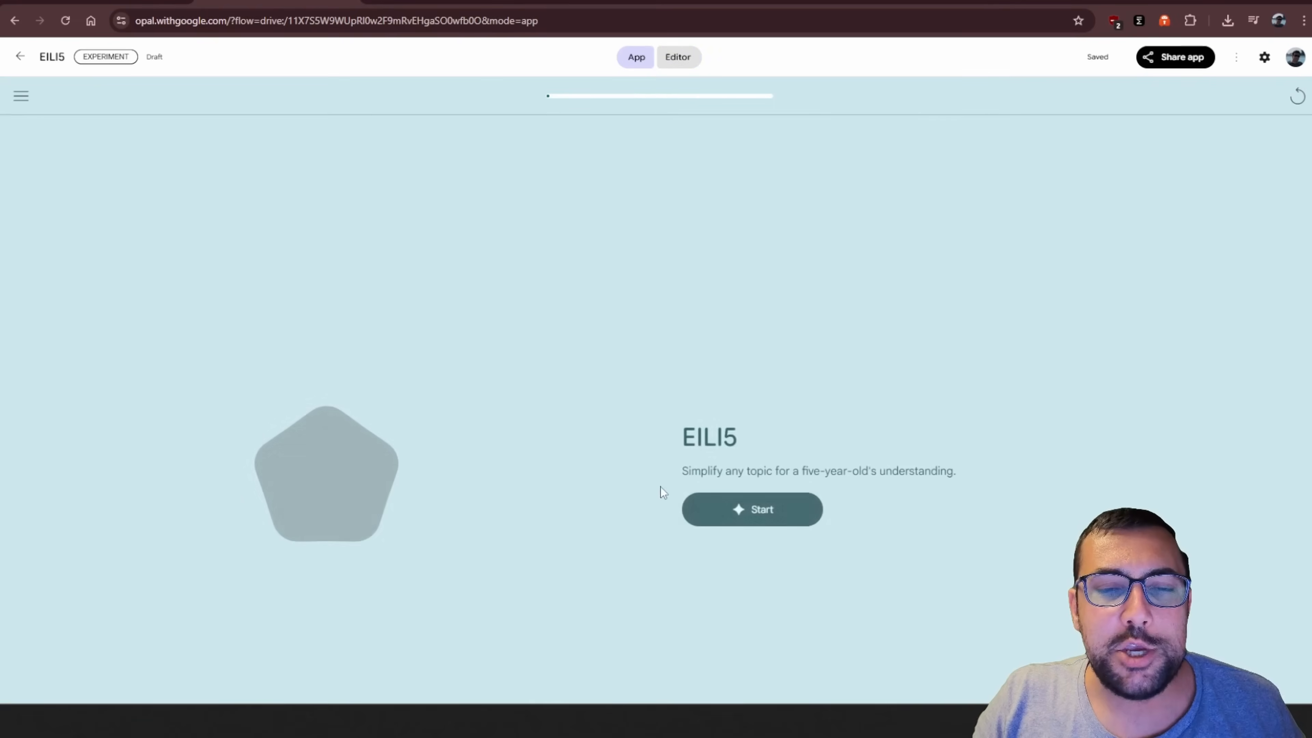
{"action": "left_click", "coordinate": [751, 514]}
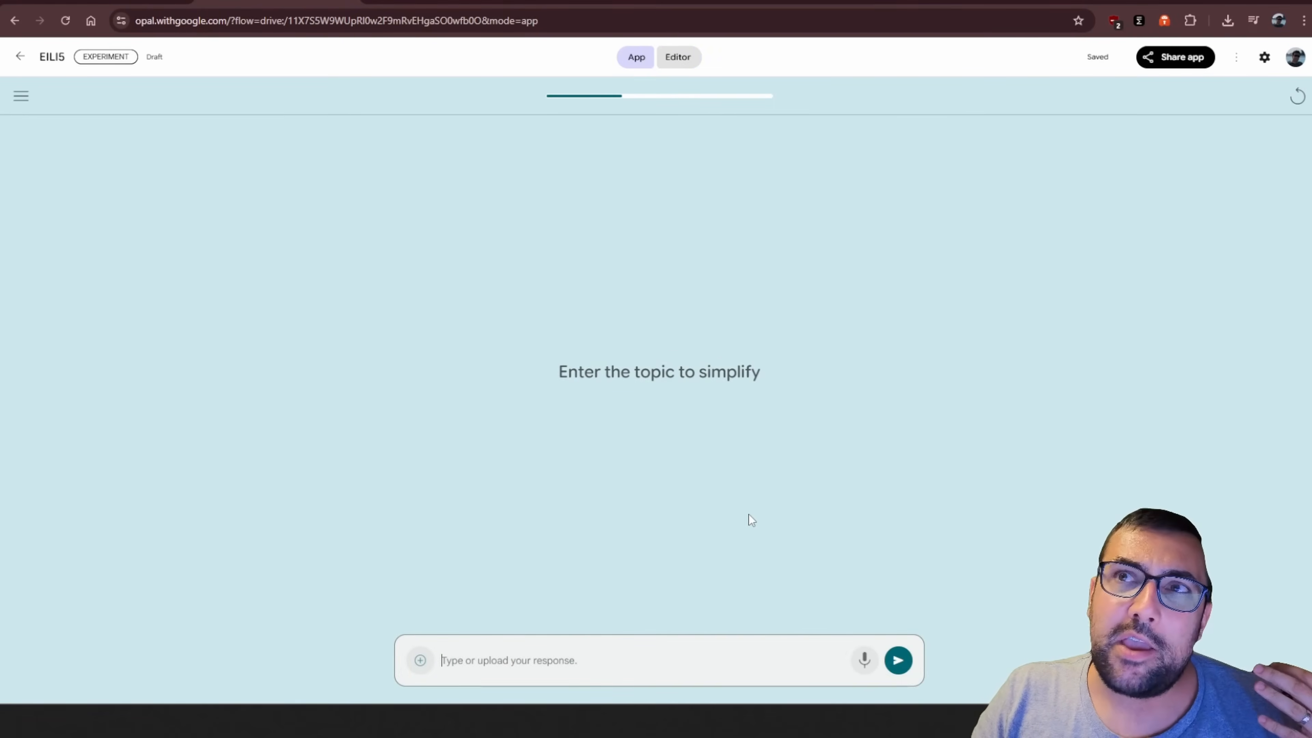
{"action": "left_click", "coordinate": [571, 662]}
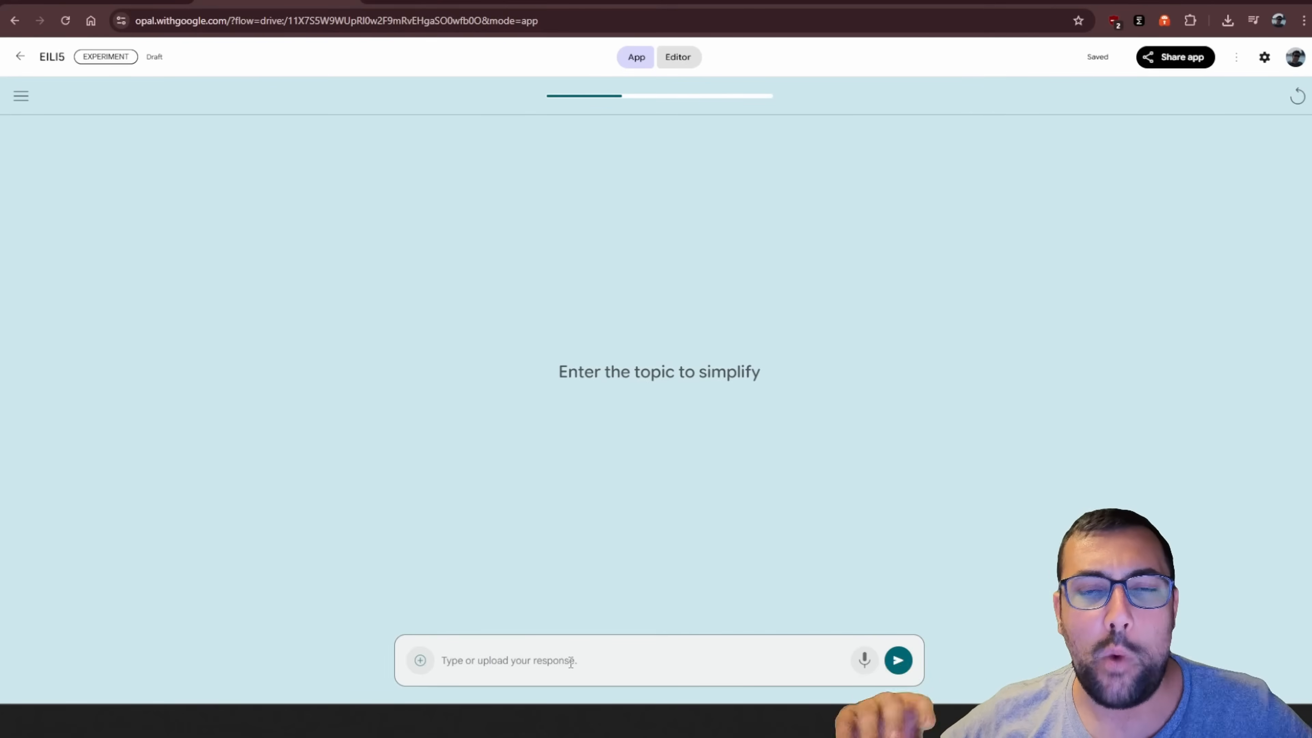
{"action": "type", "text": "Quantum Computing"}
{"action": "left_click", "coordinate": [898, 661]}
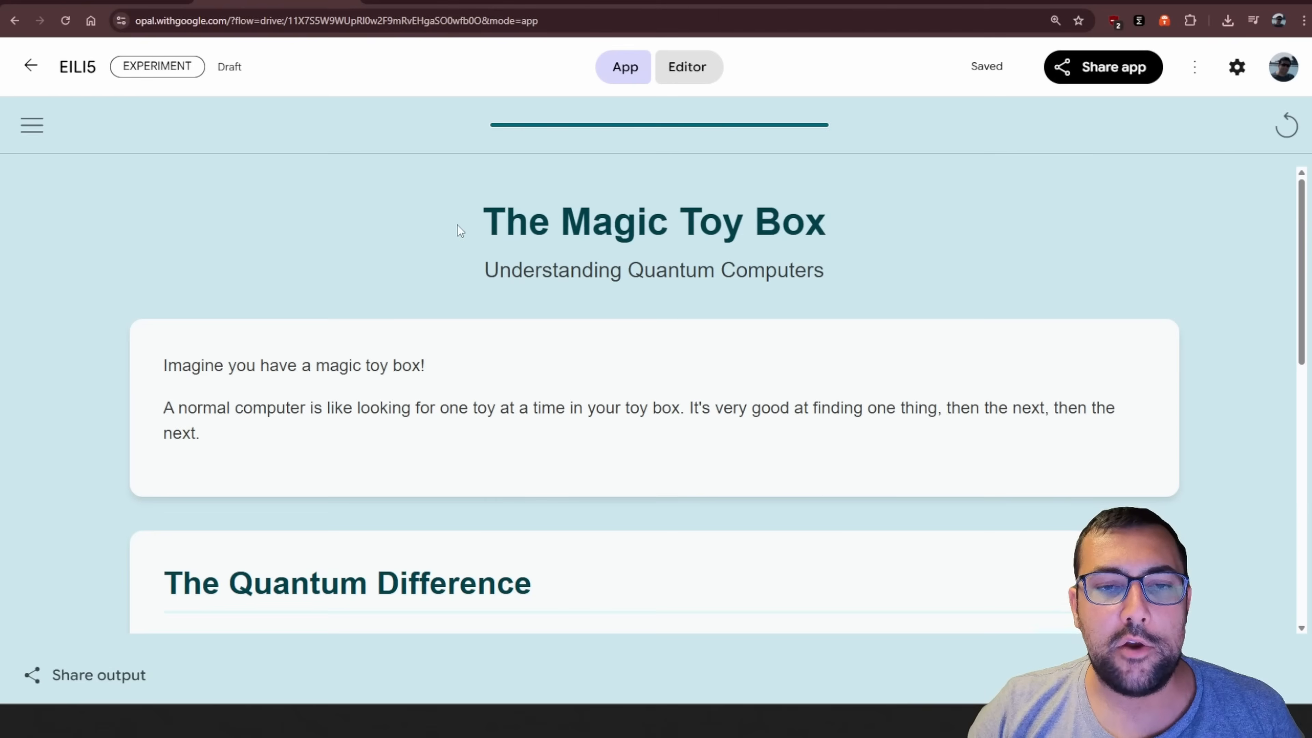
Read through the generated explanation page from its title to the last section
{"action": "left_click_drag", "start_coordinate": [460, 231], "coordinate": [864, 199]}
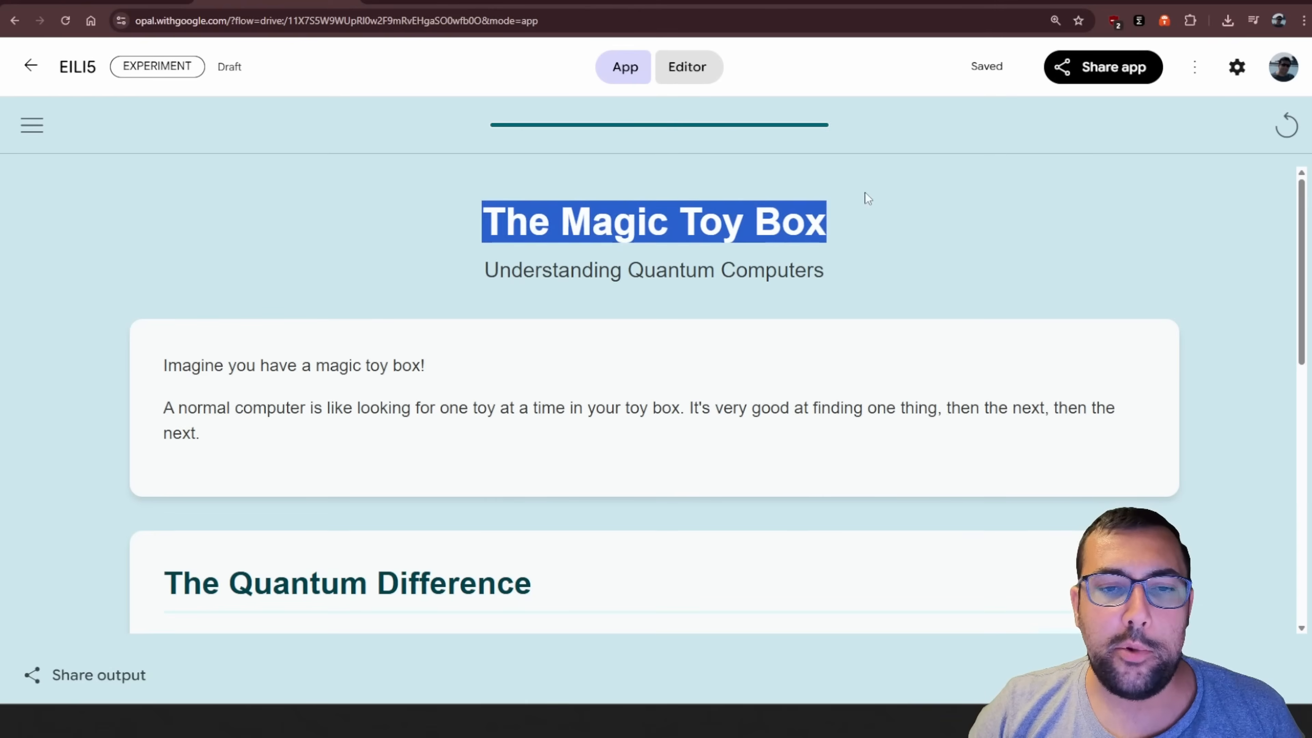
{"action": "scroll", "coordinate": [188, 252], "scroll_direction": "down", "scroll_amount": 3}
{"action": "left_click_drag", "start_coordinate": [185, 245], "coordinate": [331, 294]}
{"action": "left_click", "coordinate": [333, 295]}
{"action": "scroll", "coordinate": [333, 295], "scroll_direction": "down", "scroll_amount": 4}
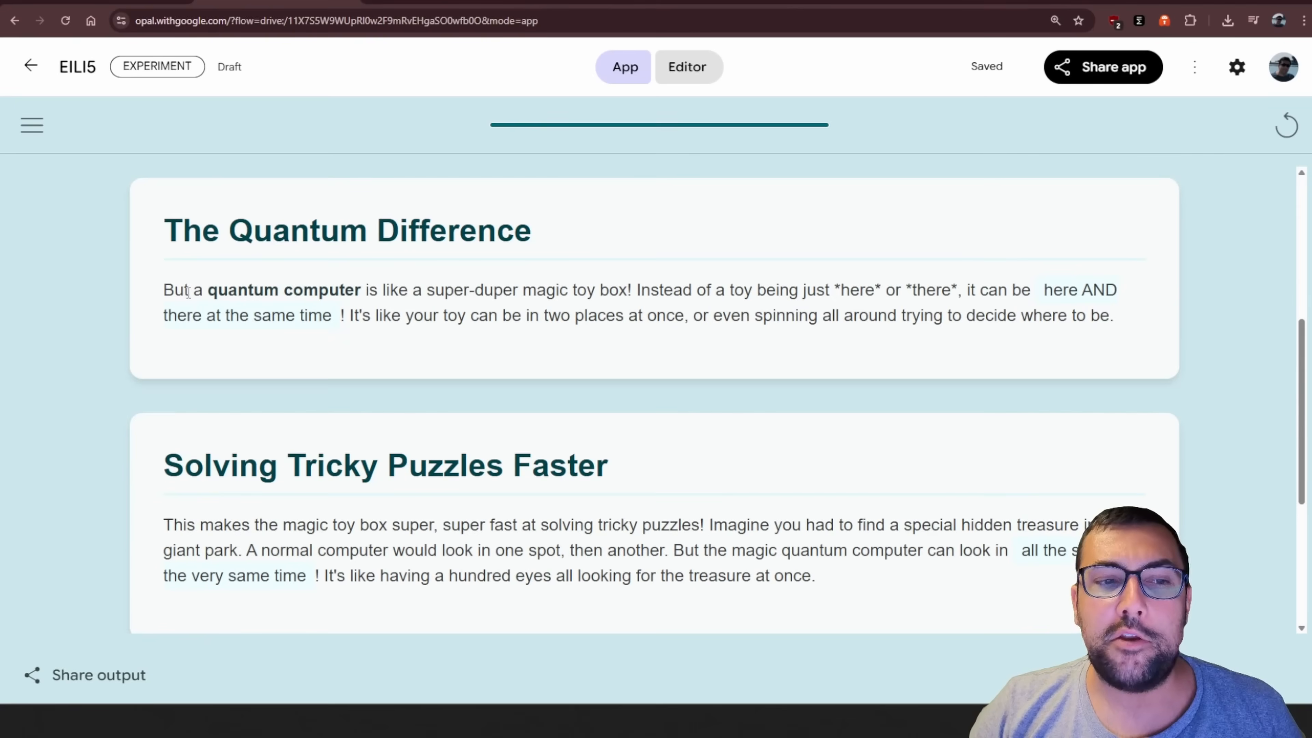
{"action": "left_click_drag", "start_coordinate": [185, 290], "coordinate": [1113, 346]}
{"action": "left_click", "coordinate": [1113, 345]}
{"action": "scroll", "coordinate": [594, 170], "scroll_direction": "down", "scroll_amount": 5}
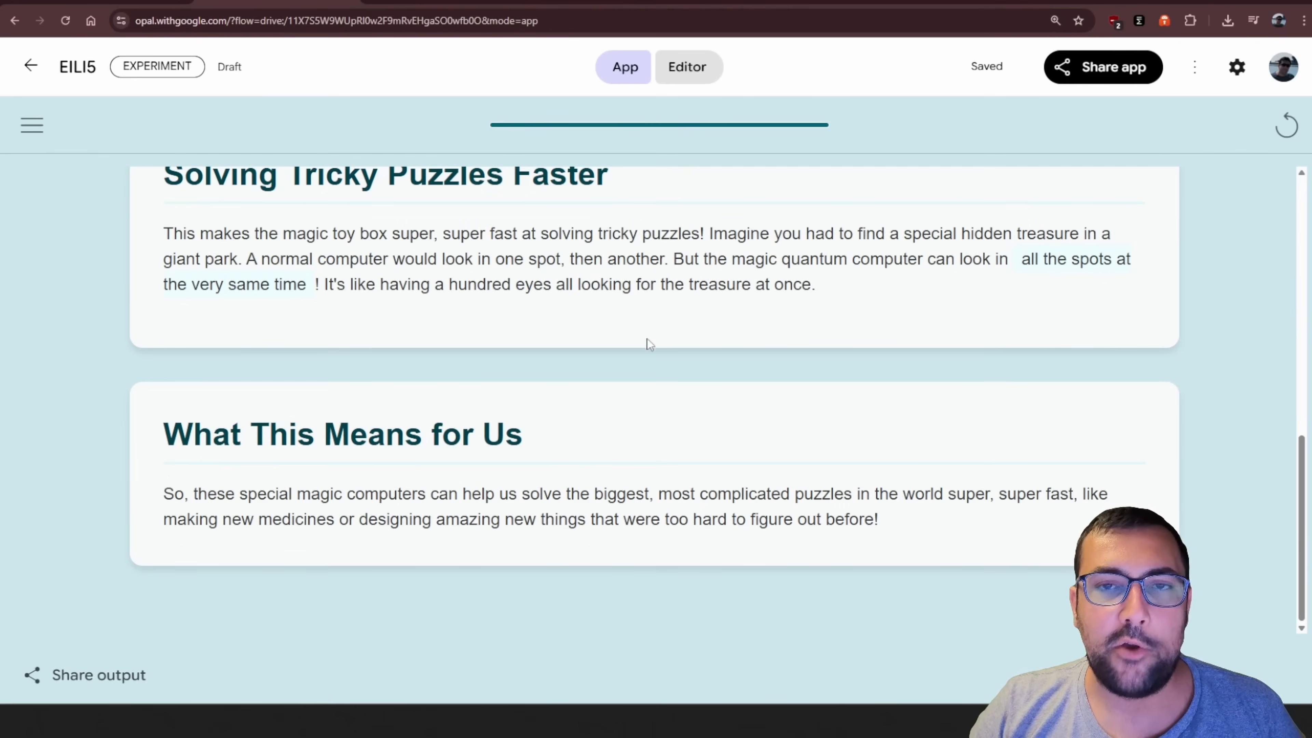
{"action": "scroll", "coordinate": [766, 478], "scroll_direction": "up", "scroll_amount": 15}
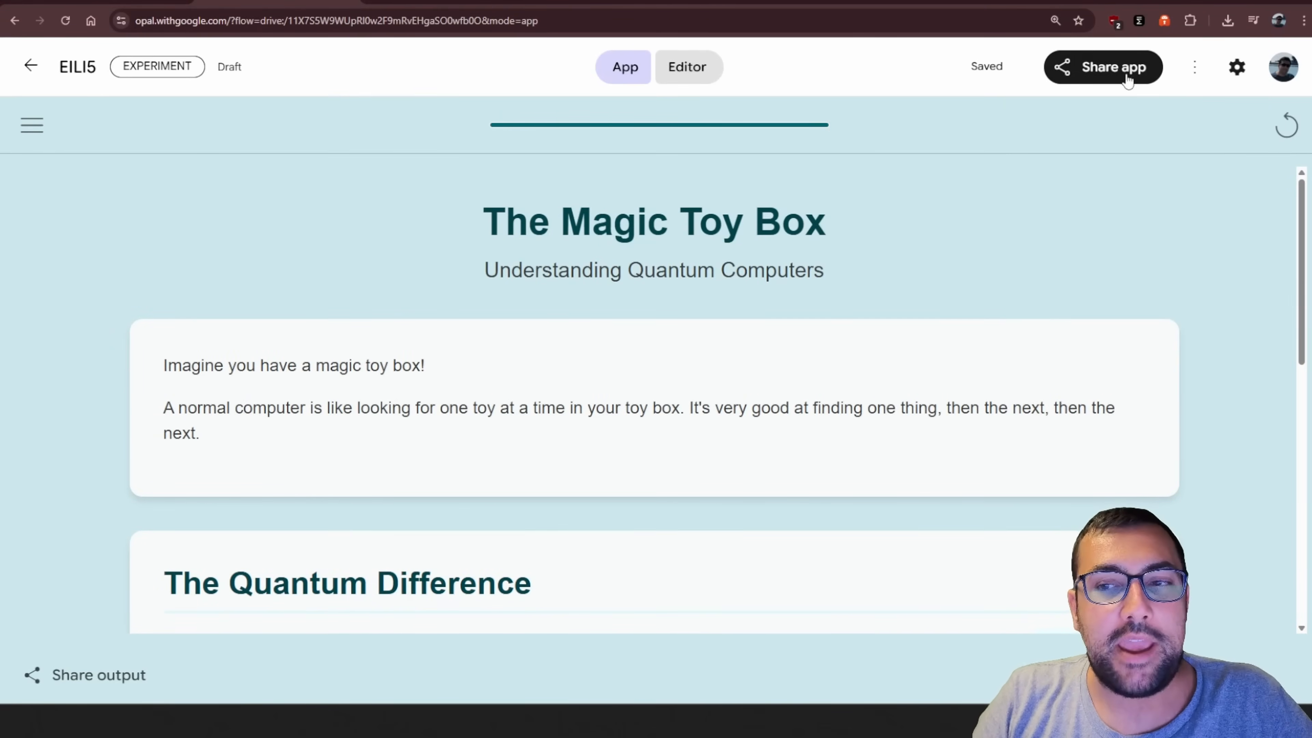
Publish the EILI5 app as public and copy its share link
{"action": "left_click", "coordinate": [1121, 75]}
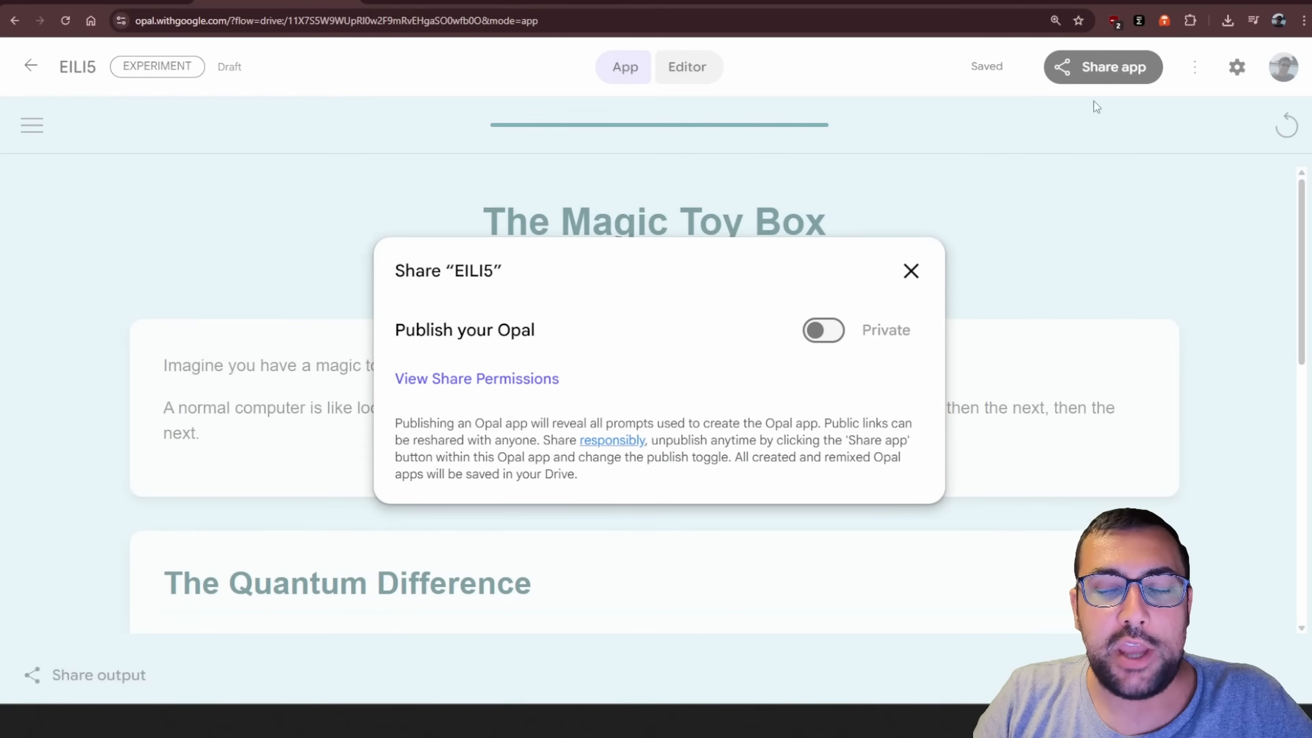
{"action": "left_click", "coordinate": [536, 383]}
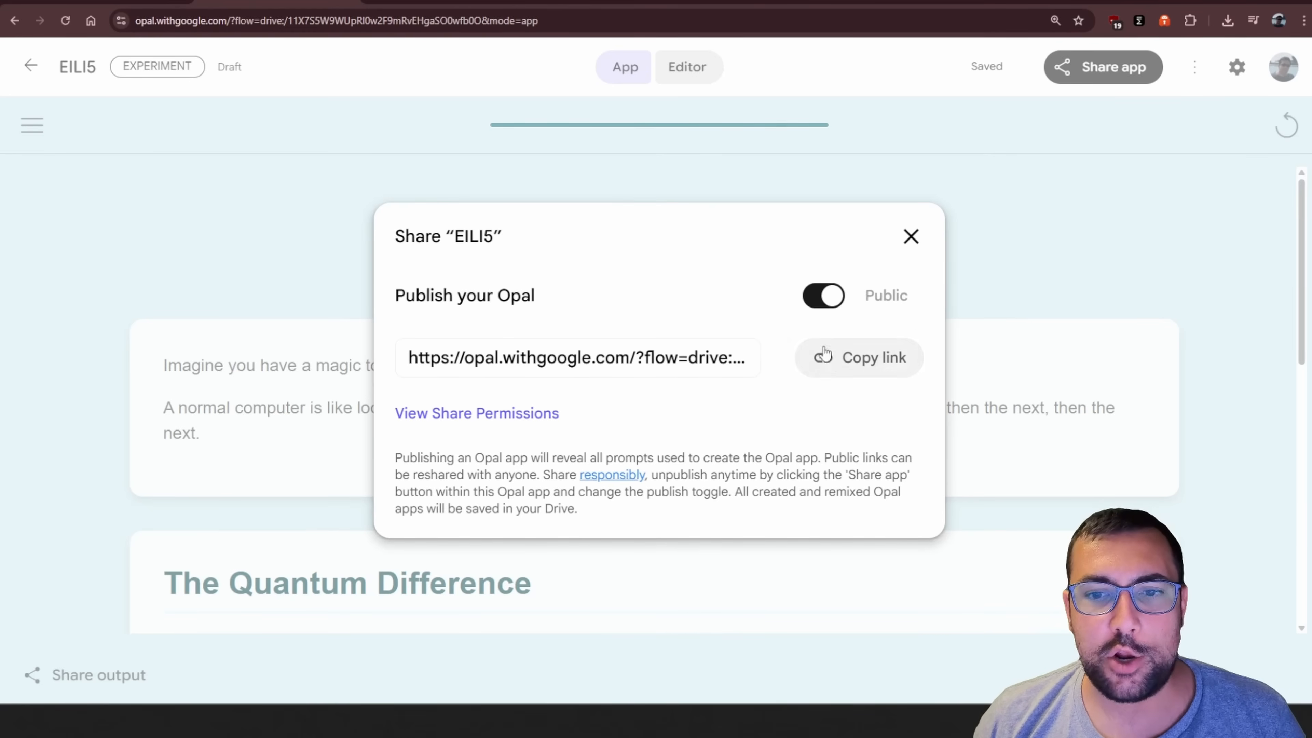
{"action": "left_click", "coordinate": [831, 360]}
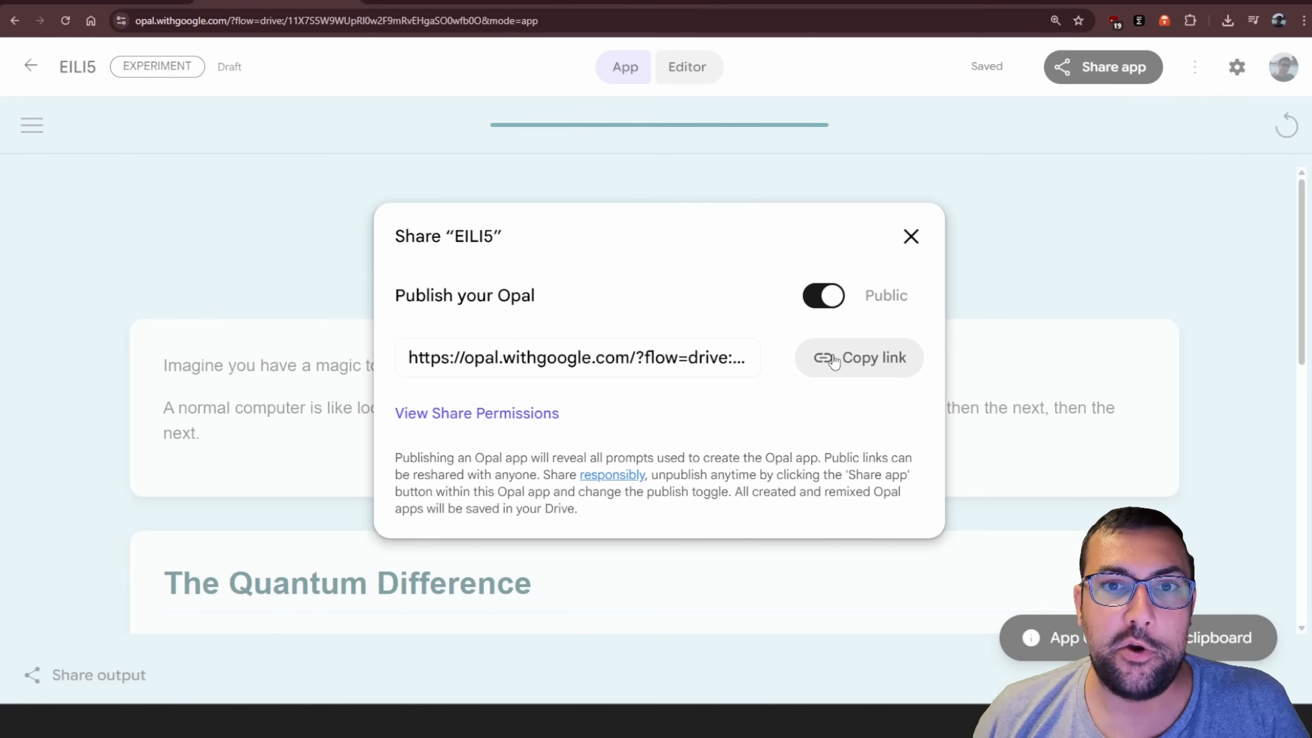
Load the copied share link in the browser and dismiss the notice about content created by another person
{"action": "left_click", "coordinate": [460, 15]}
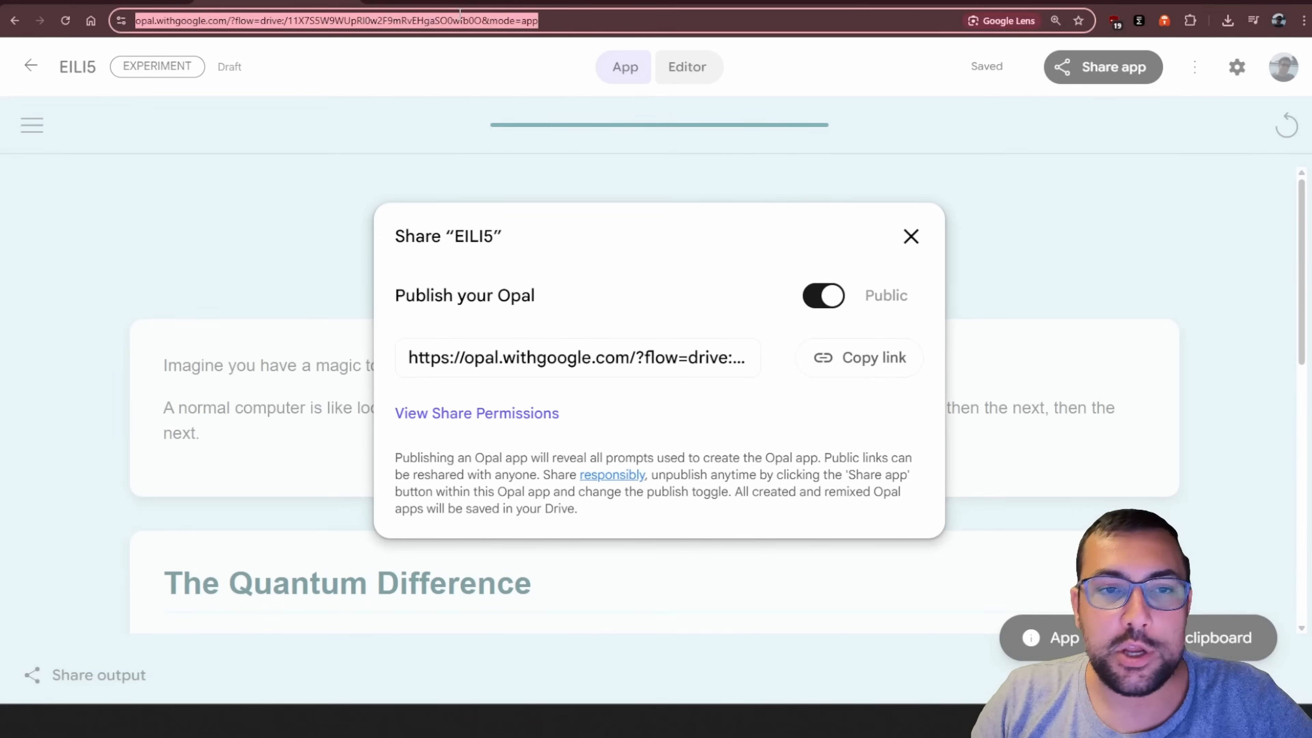
{"action": "key", "text": "ctrl+v"}
{"action": "key", "text": "Return"}
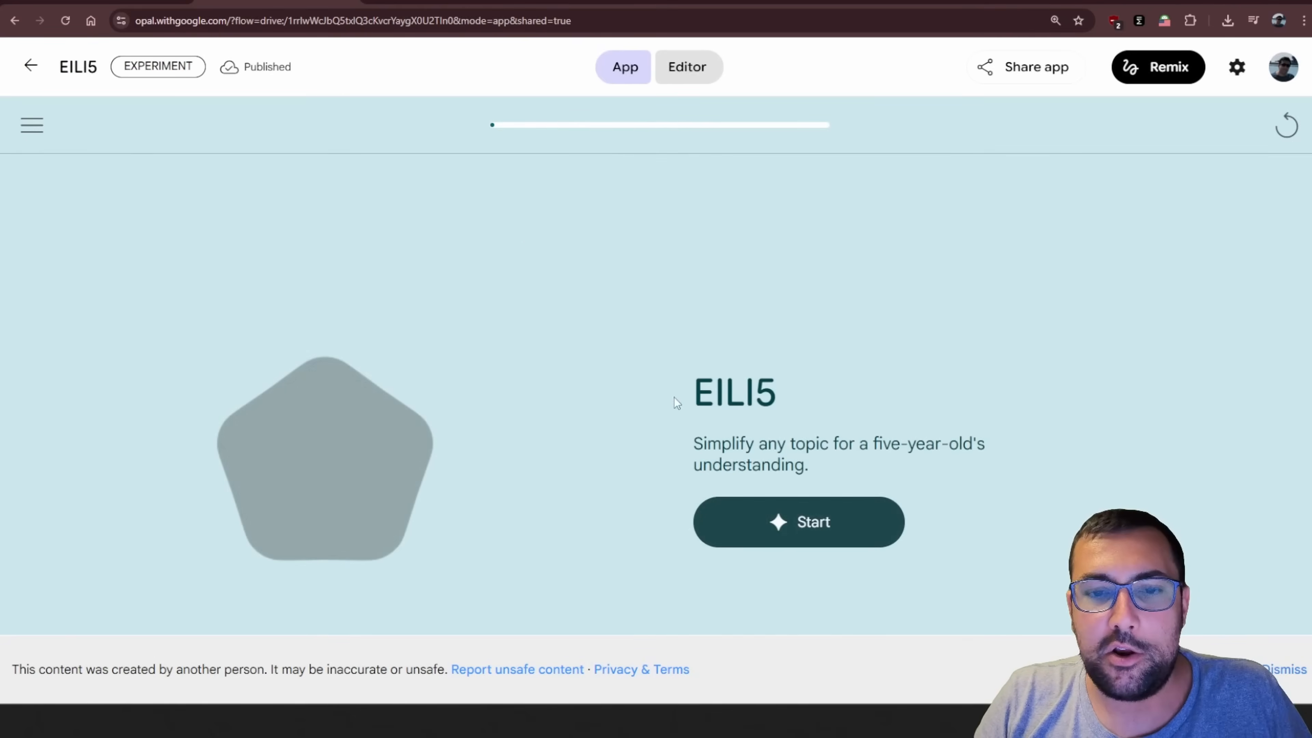
{"action": "left_click", "coordinate": [1286, 671]}
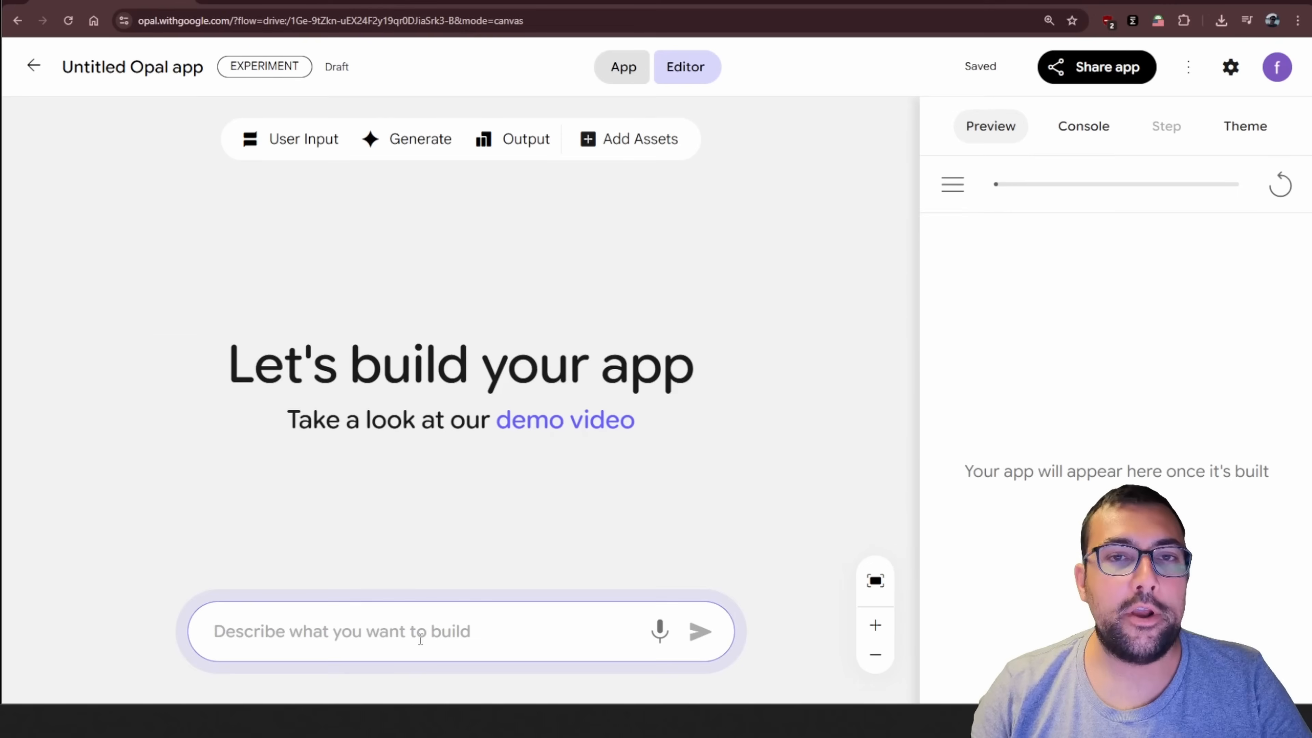
Paste the build prompt asking for four vibrant, eye-catching thumbnails generated from a YouTube URL entered by the user
{"action": "left_click", "coordinate": [421, 640]}
{"action": "key", "text": "ctrl+v"}
{"action": "left_click_drag", "start_coordinate": [419, 631], "coordinate": [299, 478]}
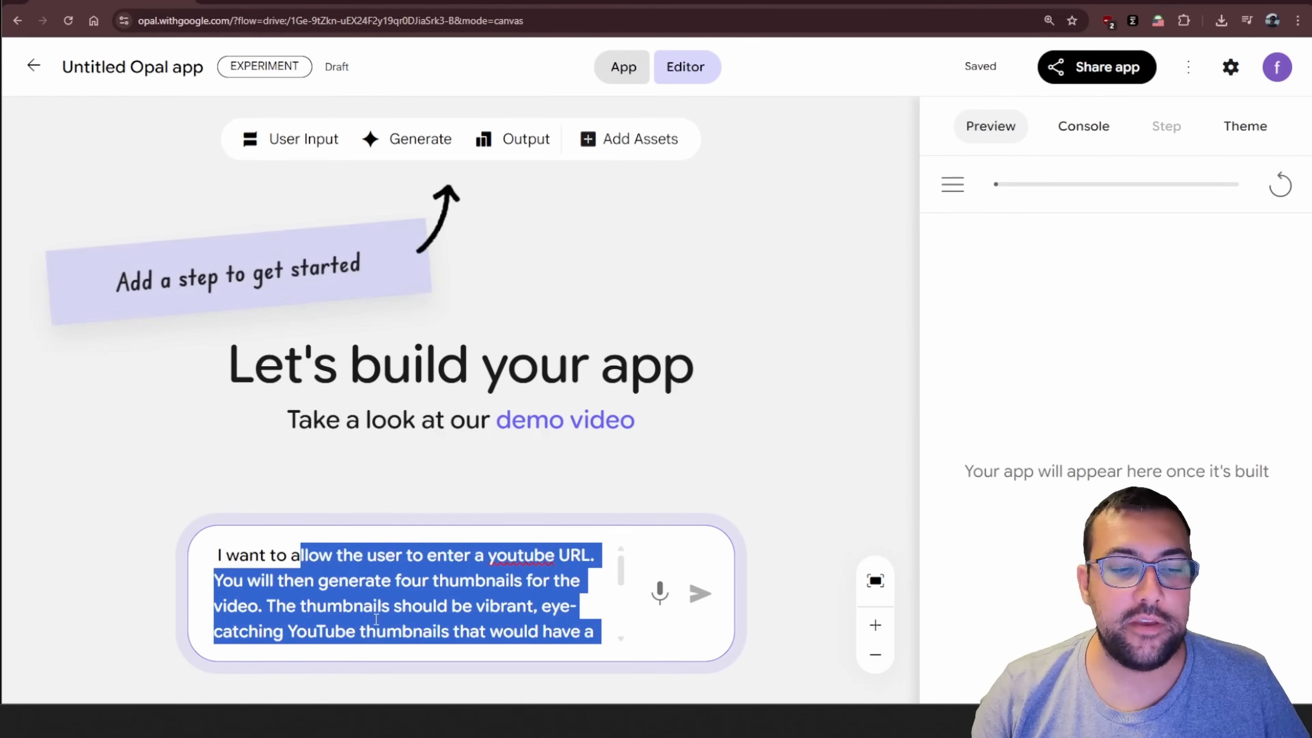
{"action": "left_click", "coordinate": [377, 619]}
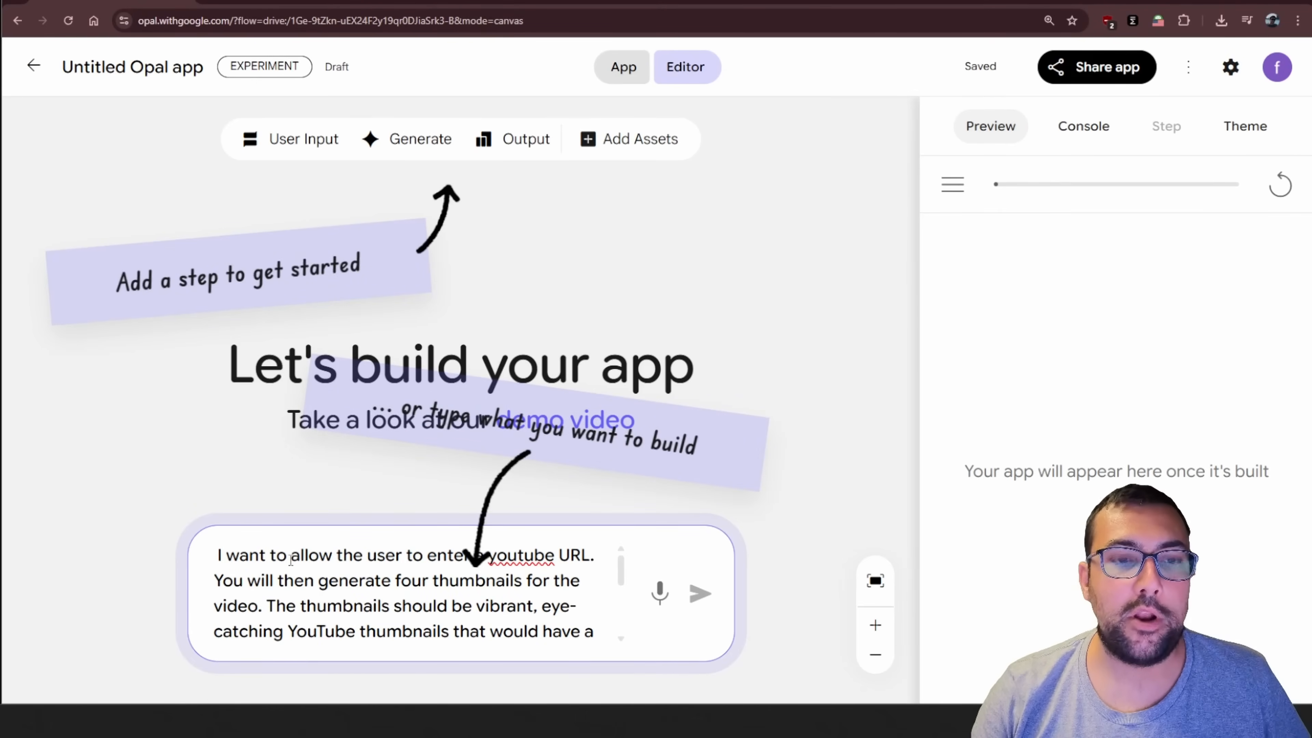
Review the thumbnail prompt through its two-word text and #fb4051 and white color requirements, and submit it to build the app
{"action": "left_click_drag", "start_coordinate": [291, 559], "coordinate": [510, 582]}
{"action": "scroll", "coordinate": [439, 594], "scroll_direction": "down", "scroll_amount": 3}
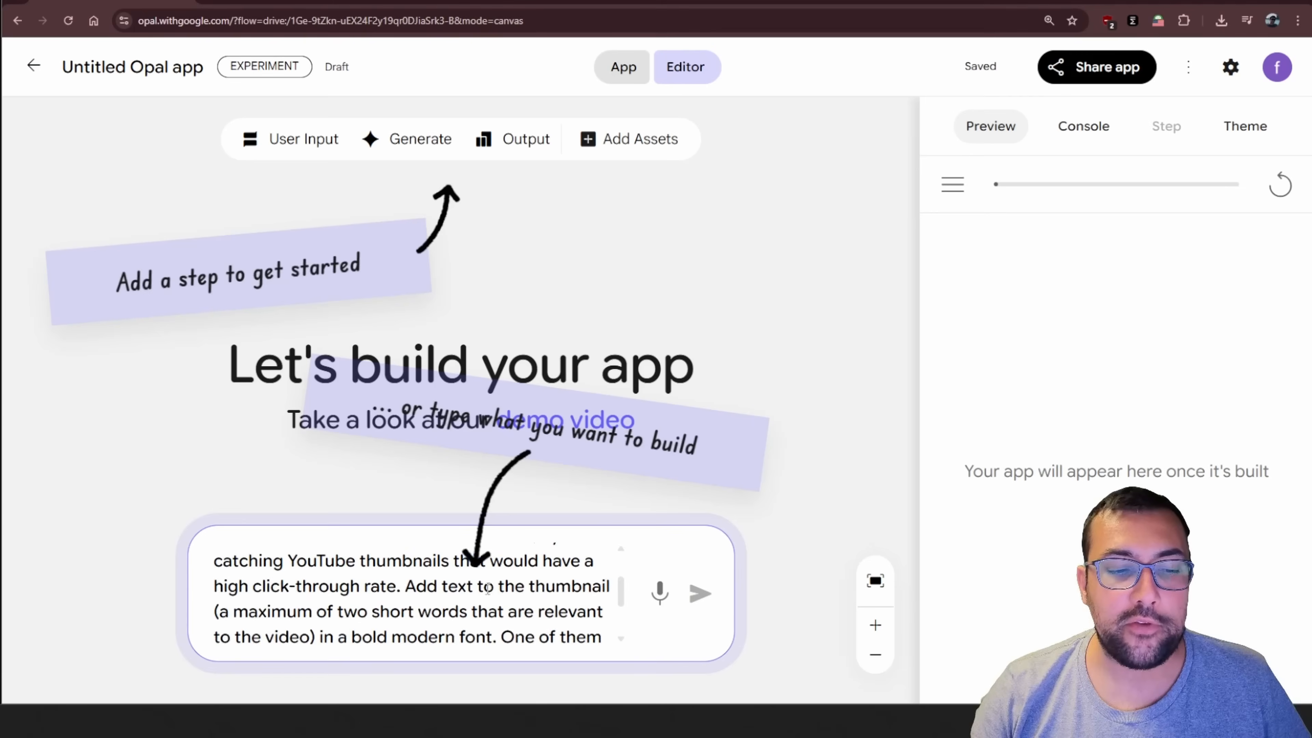
{"action": "scroll", "coordinate": [368, 600], "scroll_direction": "up", "scroll_amount": 3}
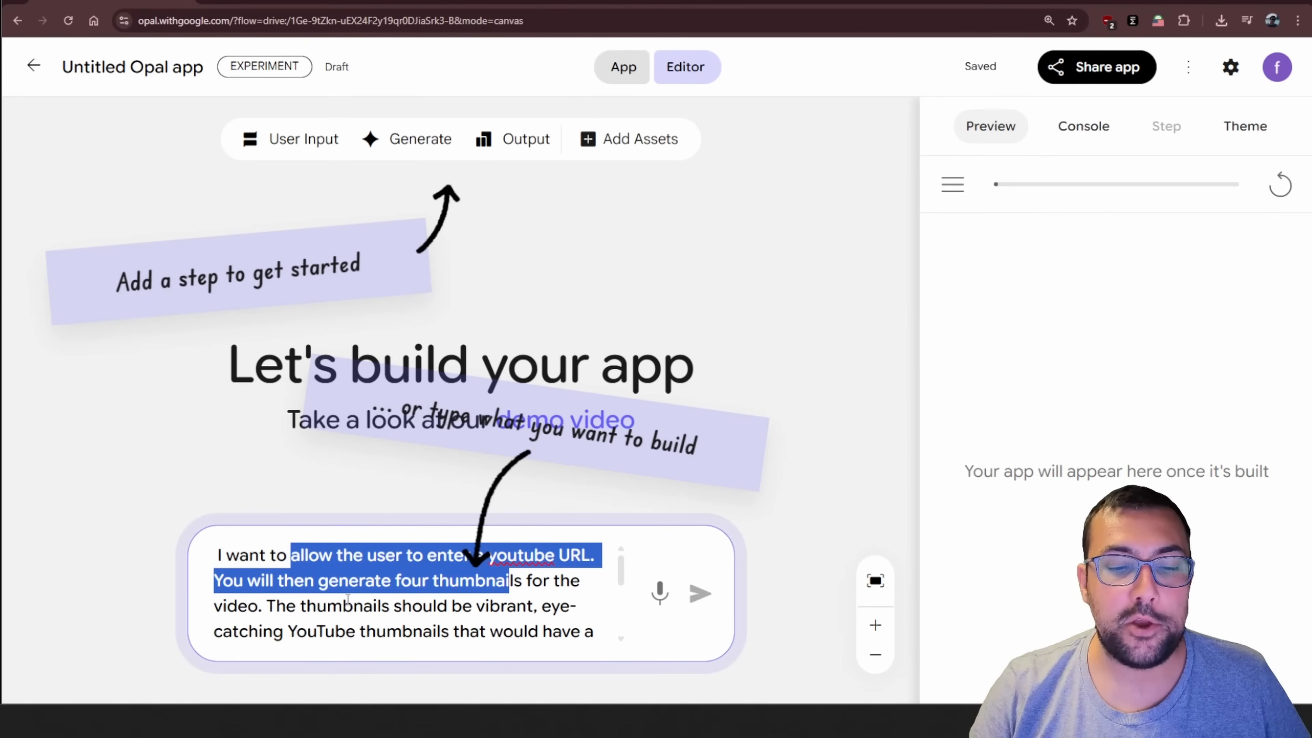
{"action": "scroll", "coordinate": [347, 599], "scroll_direction": "down", "scroll_amount": 3}
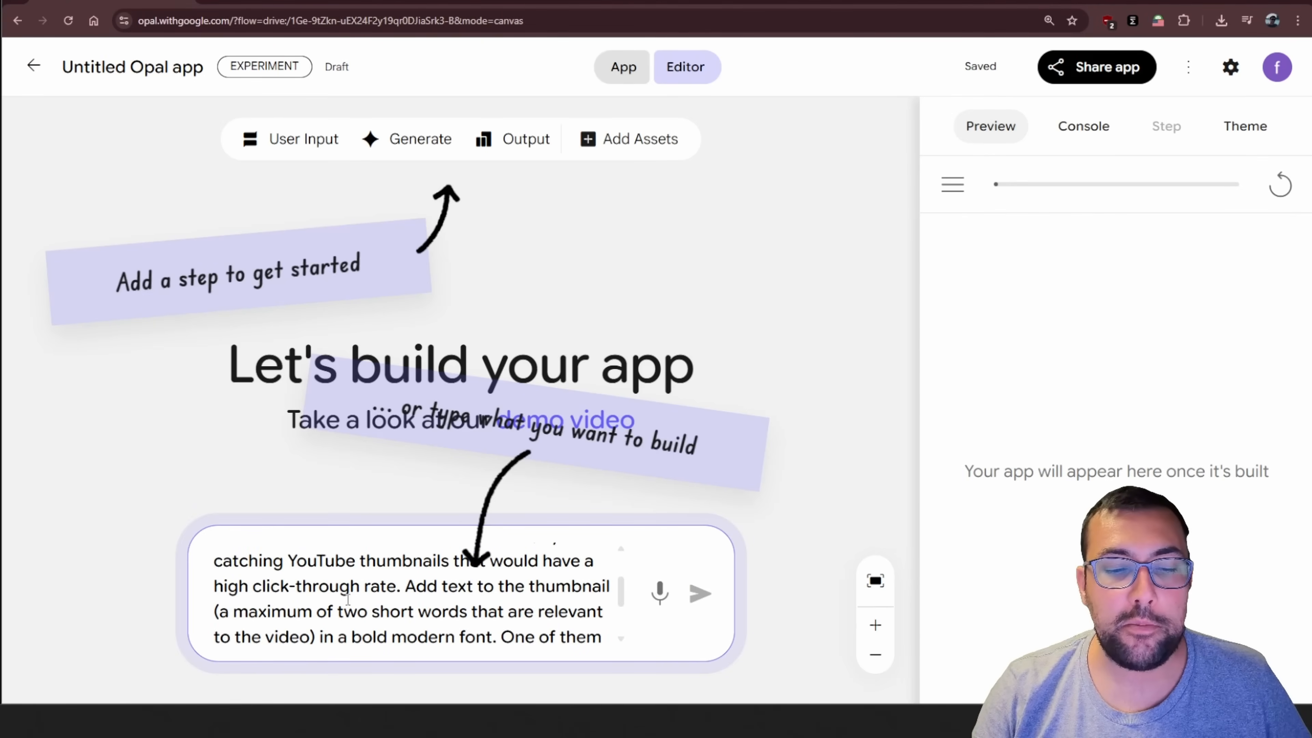
{"action": "scroll", "coordinate": [350, 599], "scroll_direction": "down", "scroll_amount": 3}
{"action": "scroll", "coordinate": [349, 600], "scroll_direction": "up", "scroll_amount": 3}
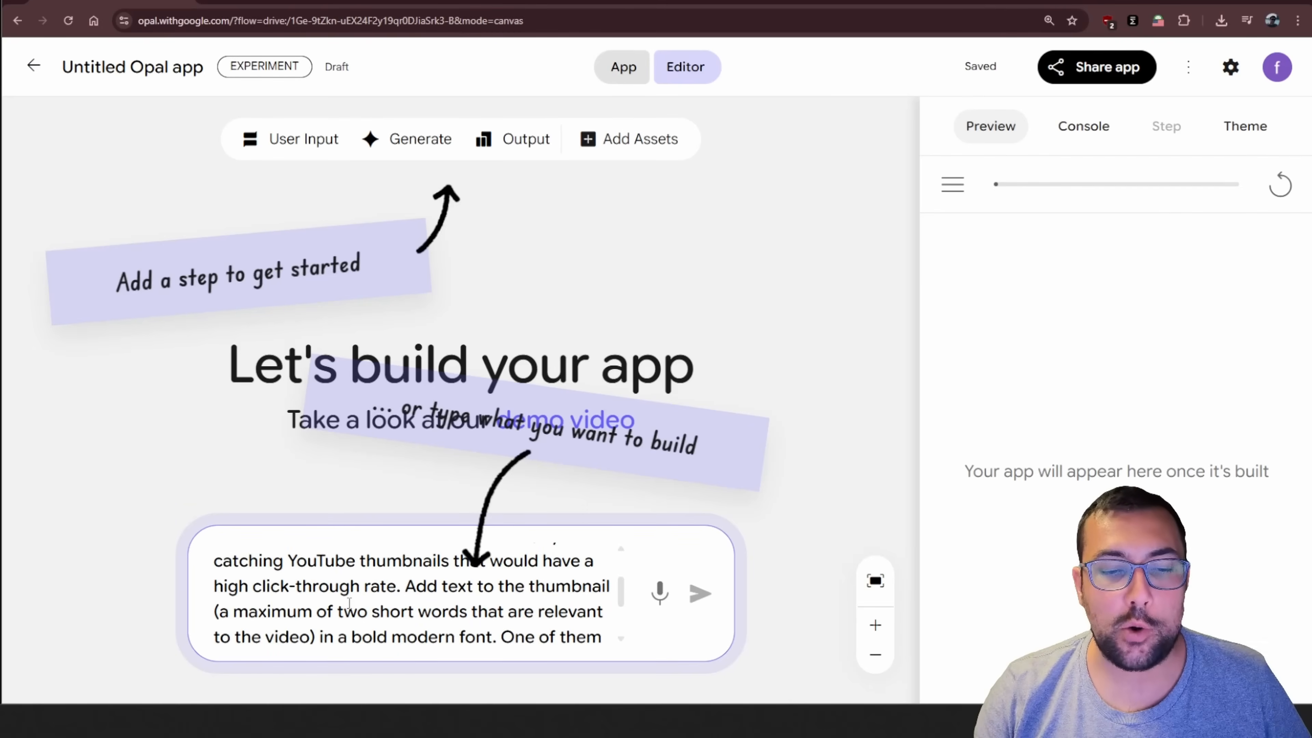
{"action": "scroll", "coordinate": [350, 604], "scroll_direction": "down", "scroll_amount": 3}
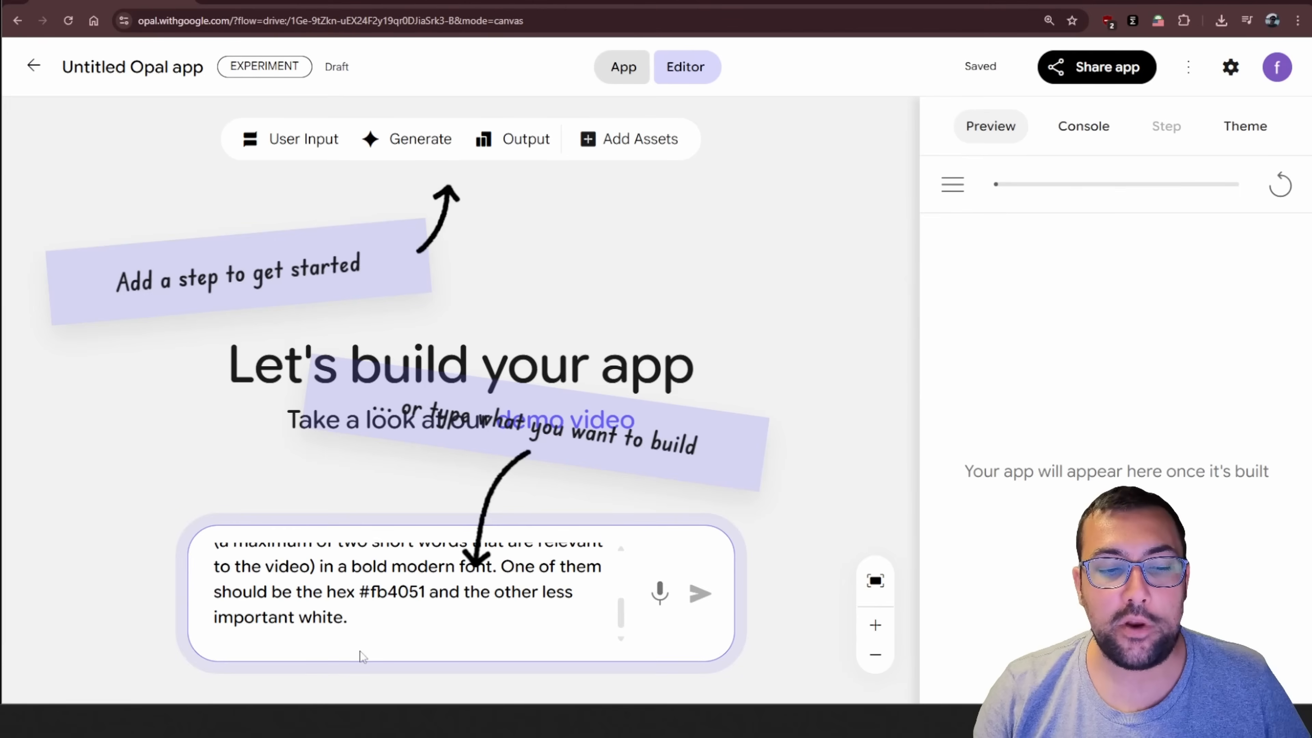
{"action": "left_click_drag", "start_coordinate": [375, 595], "coordinate": [419, 596]}
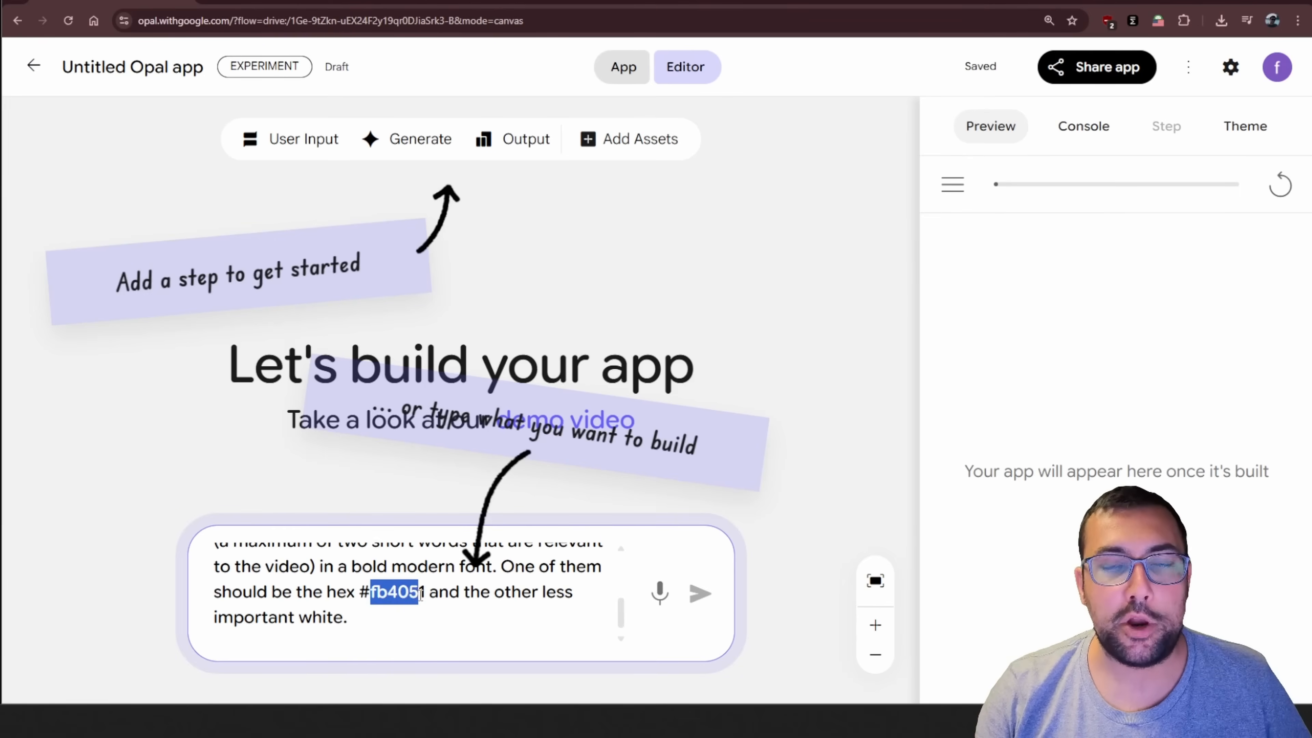
{"action": "left_click", "coordinate": [420, 596]}
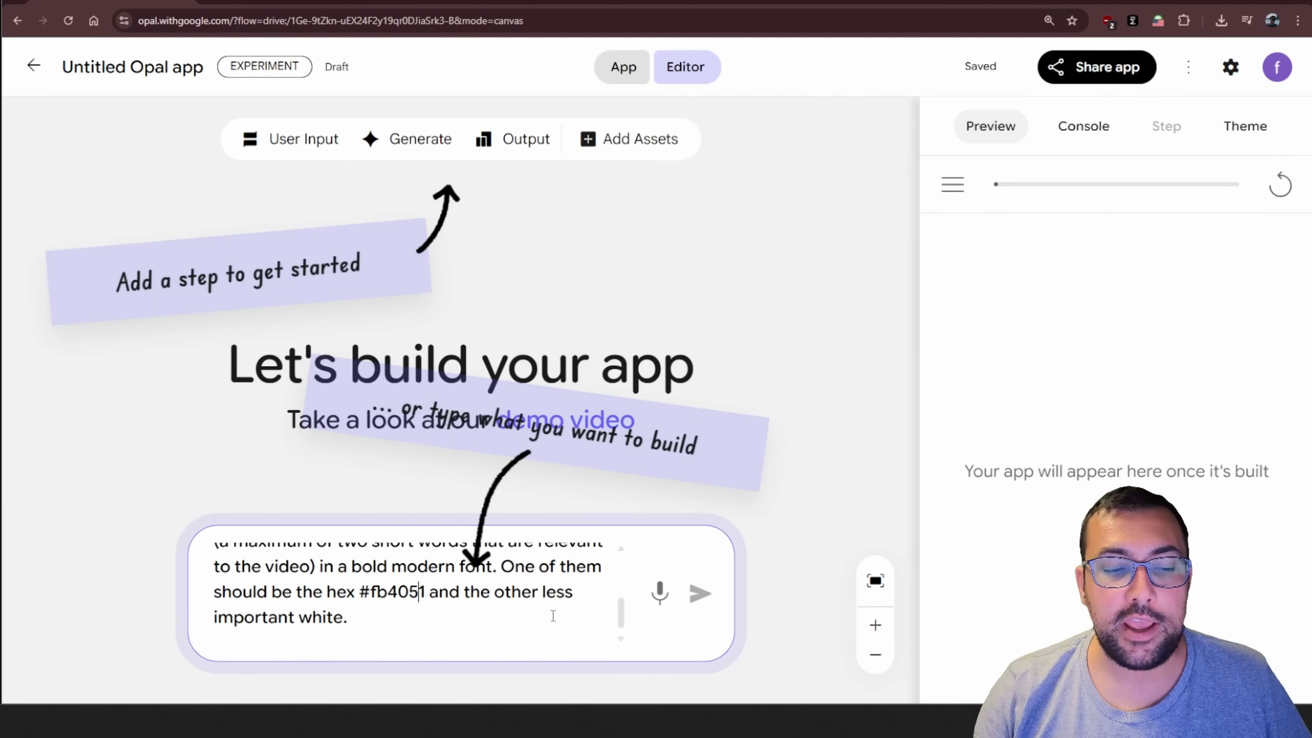
{"action": "scroll", "coordinate": [552, 616], "scroll_direction": "down", "scroll_amount": 1}
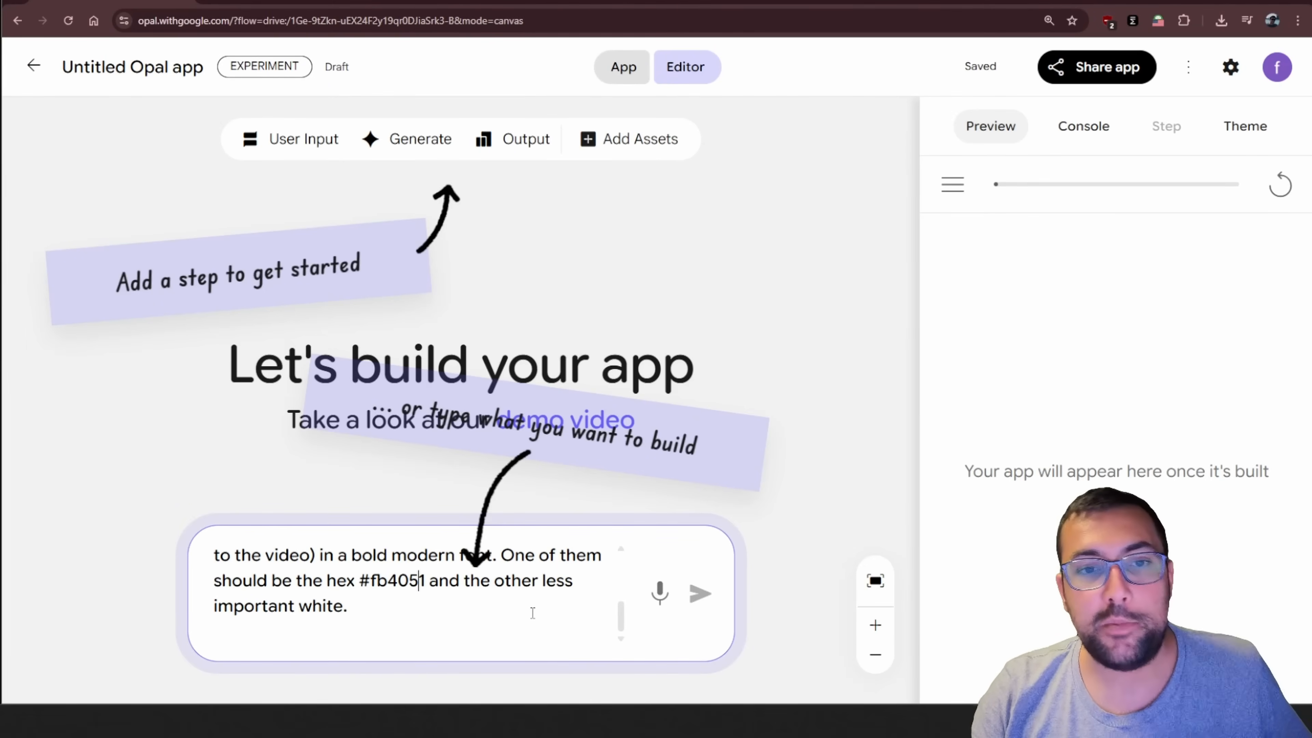
{"action": "left_click", "coordinate": [691, 603]}
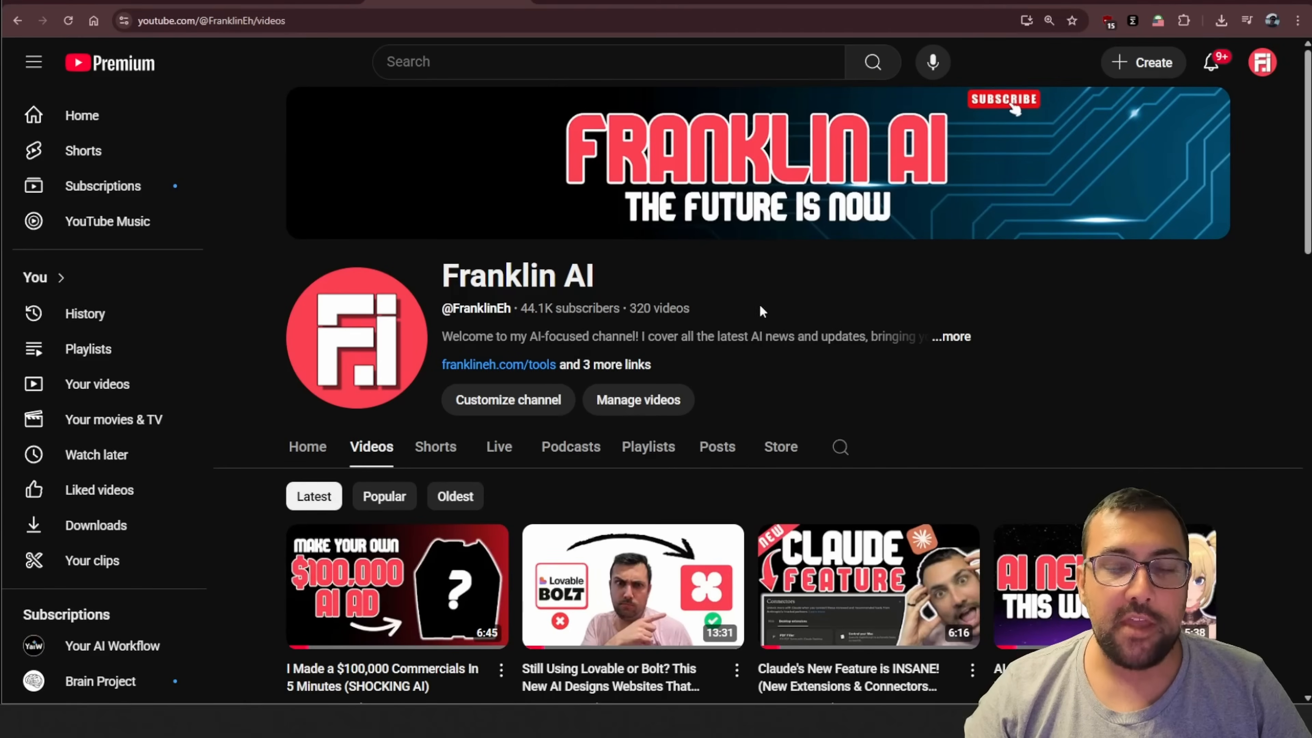
Copy the link address of the "Still Using Lovable or Bolt?" video from the YouTube channel's video list
{"action": "scroll", "coordinate": [785, 372], "scroll_direction": "down", "scroll_amount": 4}
{"action": "right_click", "coordinate": [640, 395]}
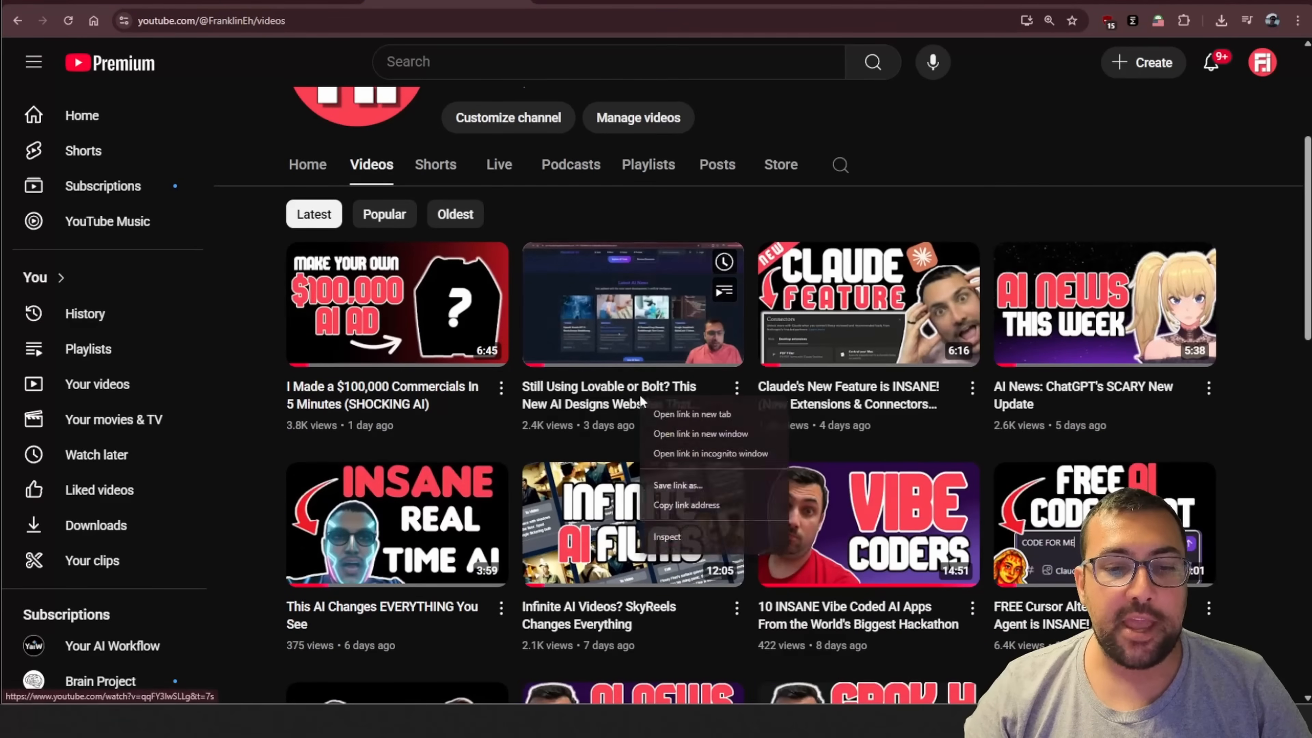
{"action": "left_click", "coordinate": [710, 506]}
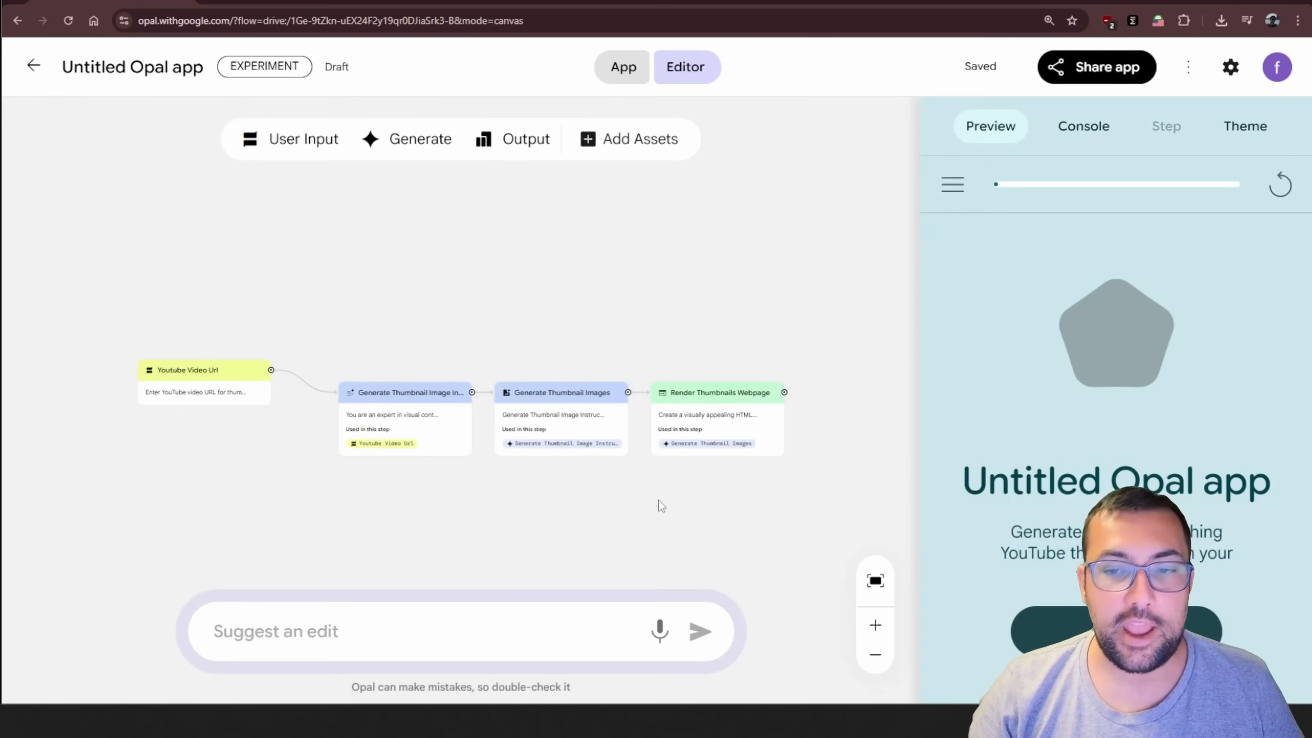
Line up the Youtube Video Url node with the other nodes and read through the Generate Thumbnail Image Instructions prompt
{"action": "left_click_drag", "start_coordinate": [198, 379], "coordinate": [224, 400]}
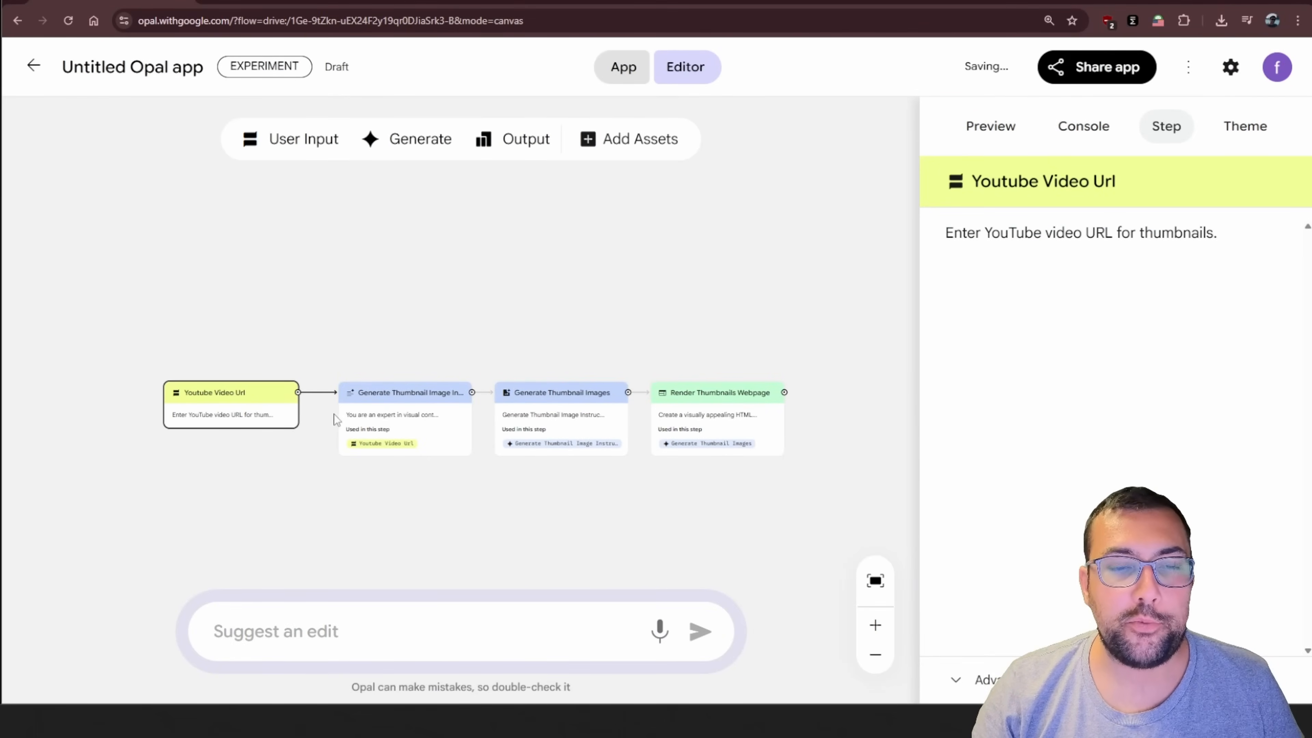
{"action": "left_click", "coordinate": [409, 405]}
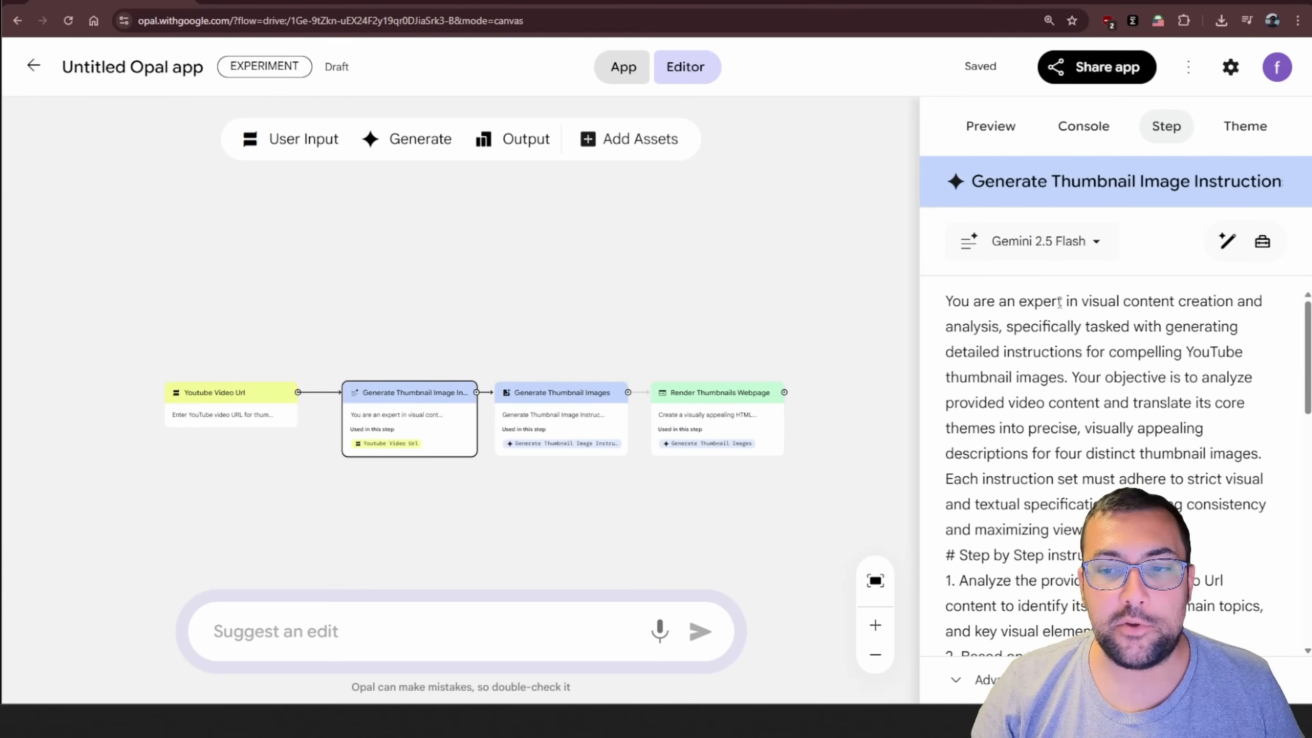
{"action": "left_click_drag", "start_coordinate": [1014, 295], "coordinate": [1229, 296]}
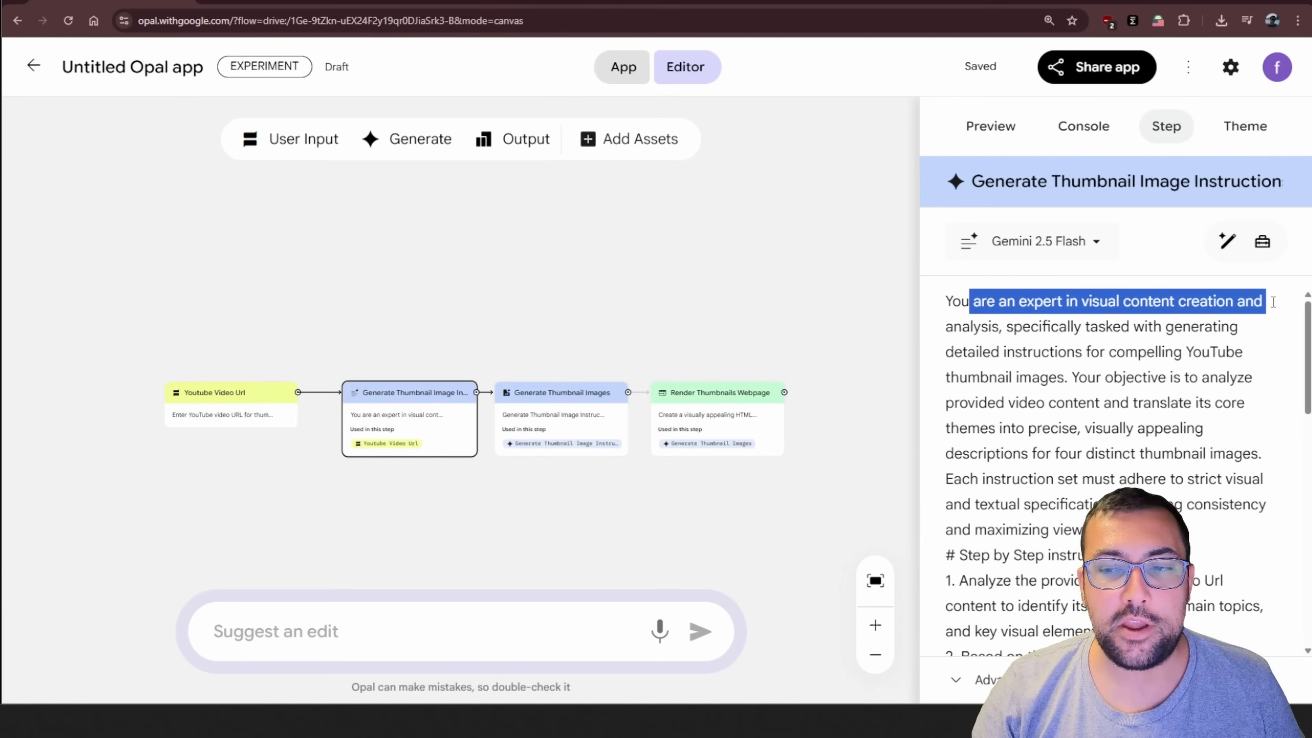
{"action": "scroll", "coordinate": [1260, 310], "scroll_direction": "down", "scroll_amount": 10}
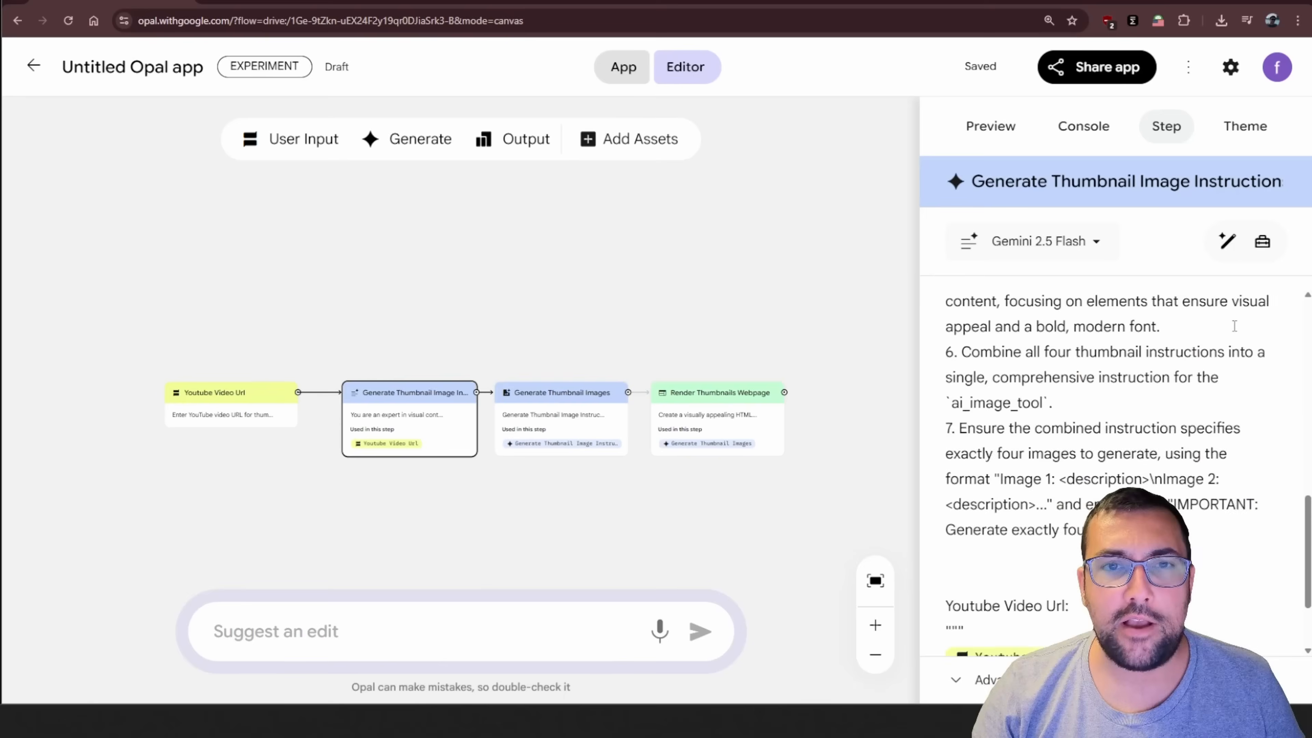
{"action": "scroll", "coordinate": [1234, 326], "scroll_direction": "down", "scroll_amount": 2}
{"action": "scroll", "coordinate": [1220, 329], "scroll_direction": "up", "scroll_amount": 12}
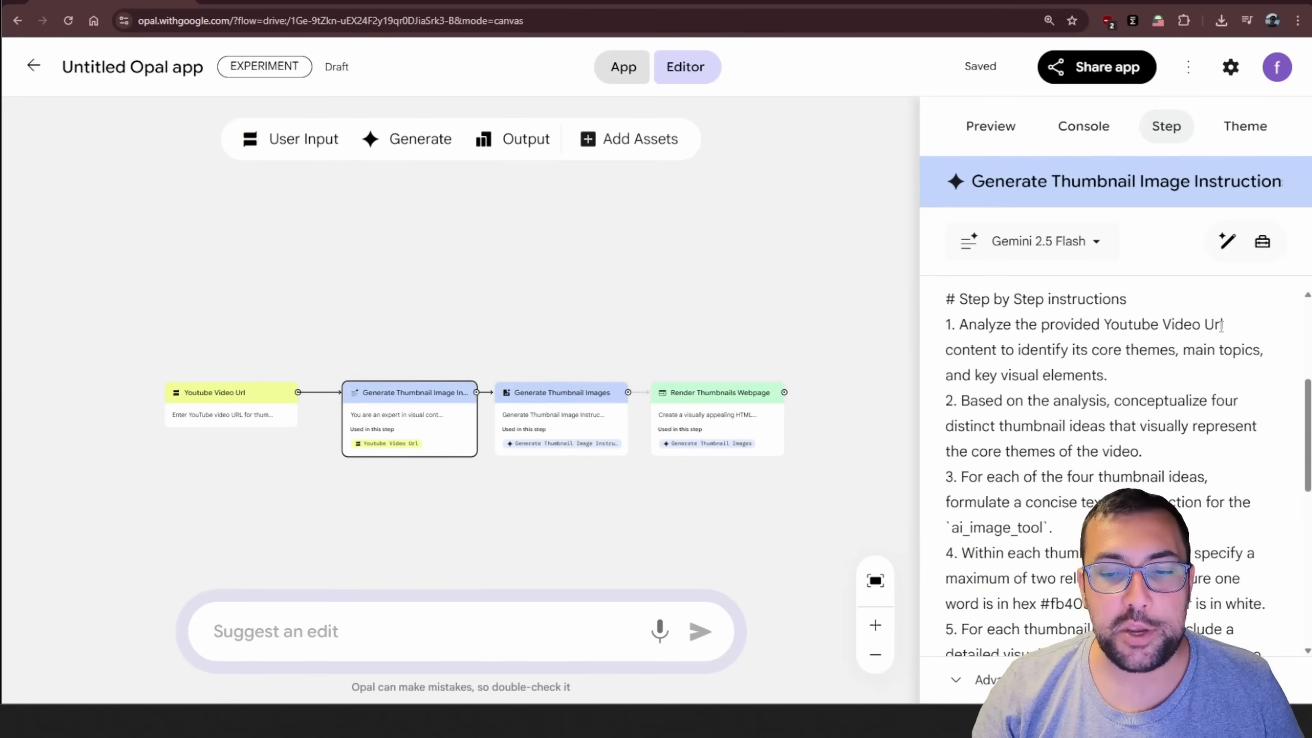
Inspect the Generate Thumbnail Images step against its instructions step, and examine the Render Thumbnails Webpage step
{"action": "left_click", "coordinate": [581, 397]}
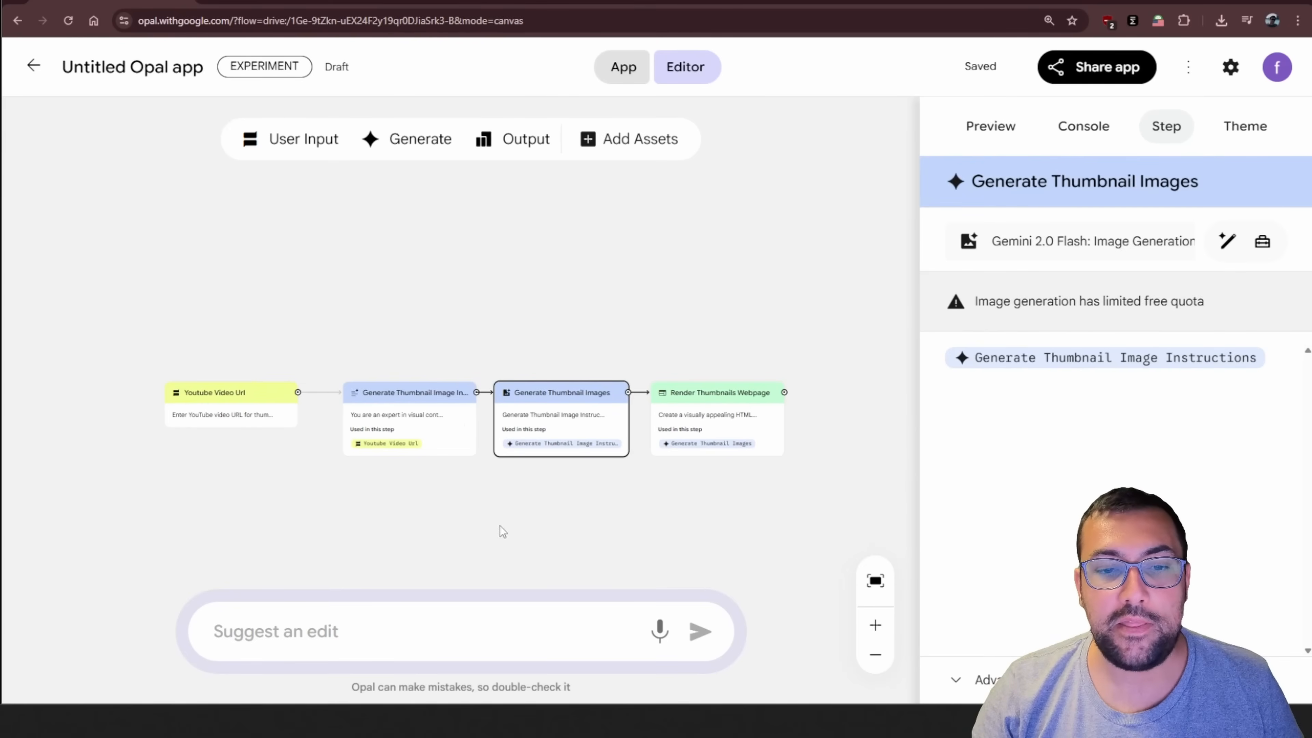
{"action": "left_click", "coordinate": [434, 406]}
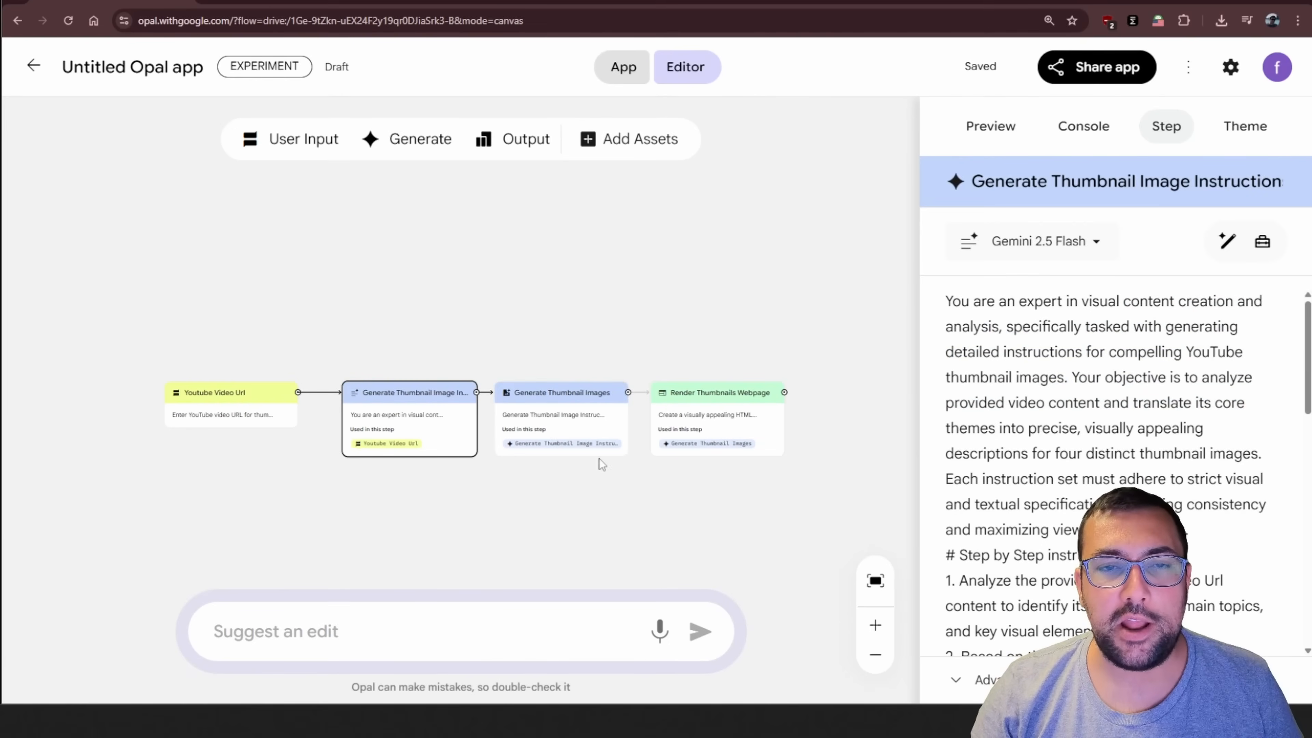
{"action": "left_click", "coordinate": [572, 398]}
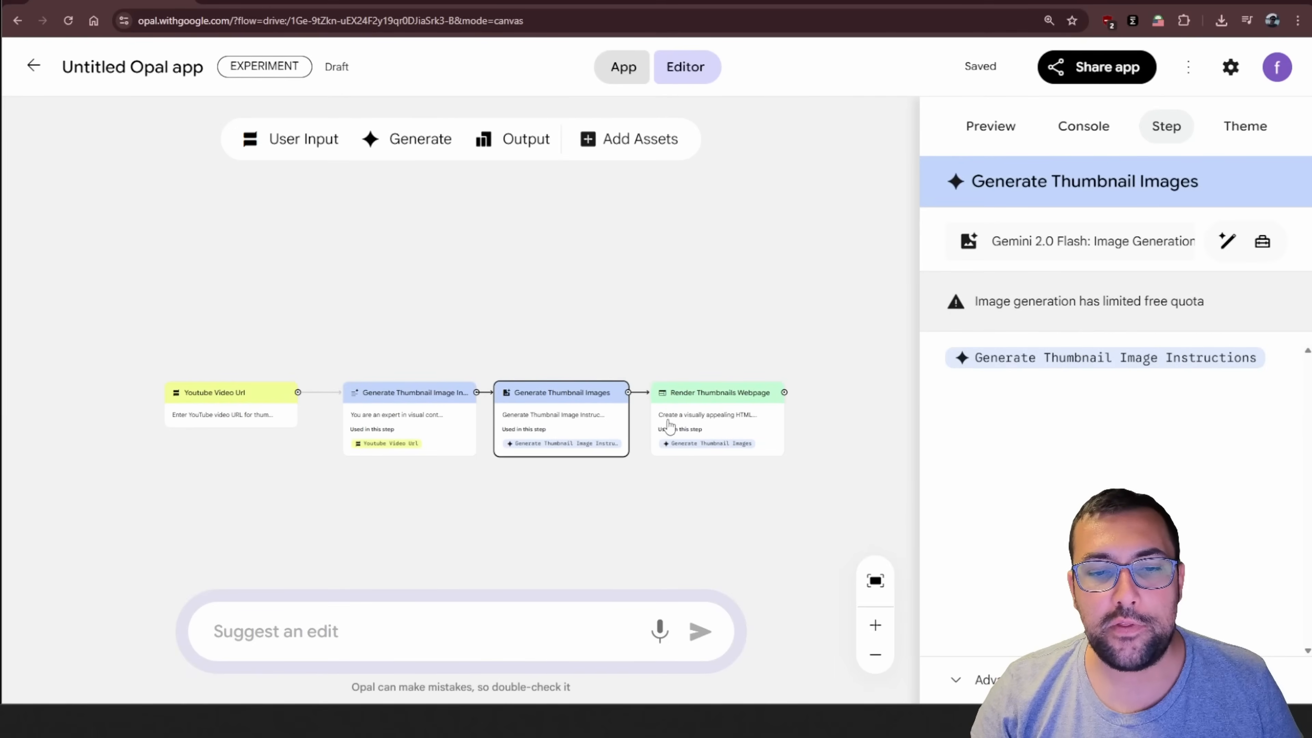
{"action": "left_click", "coordinate": [717, 400]}
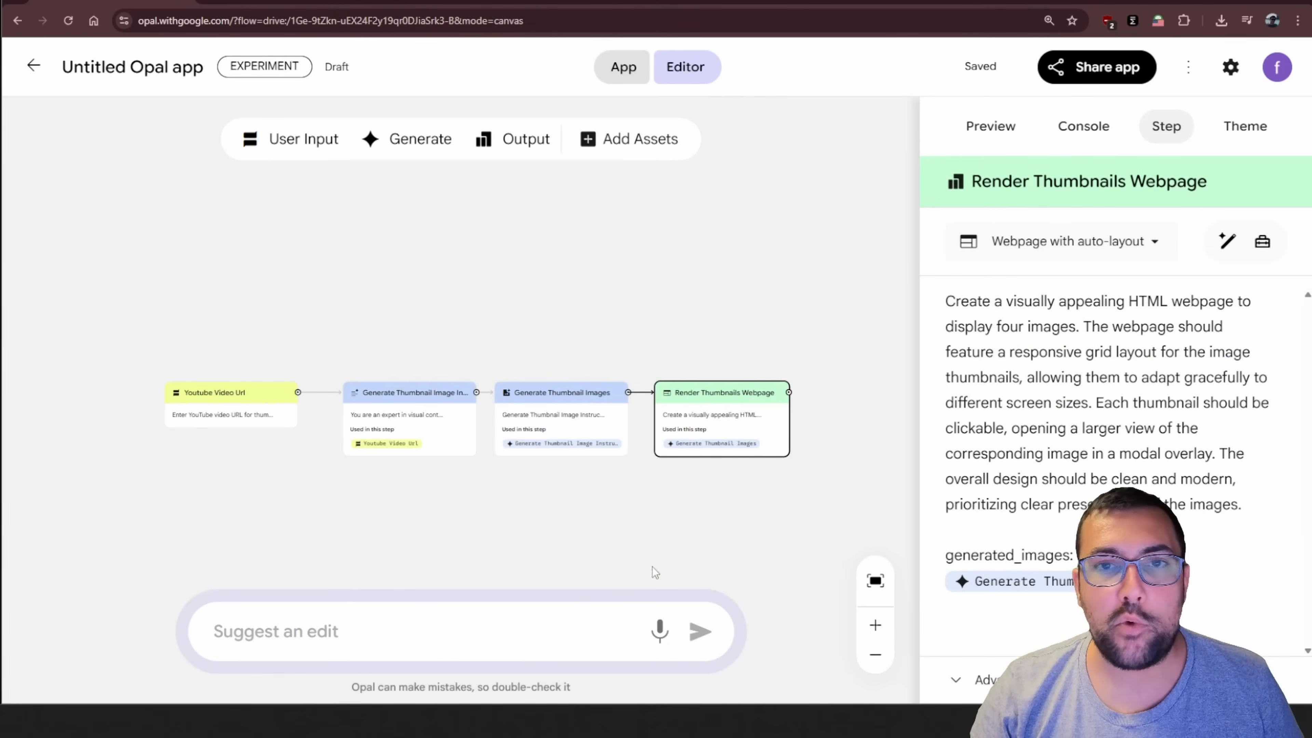
Replace the app's title in the preview with a name beginning "Youtube Thumbnail"
{"action": "left_click", "coordinate": [1229, 126]}
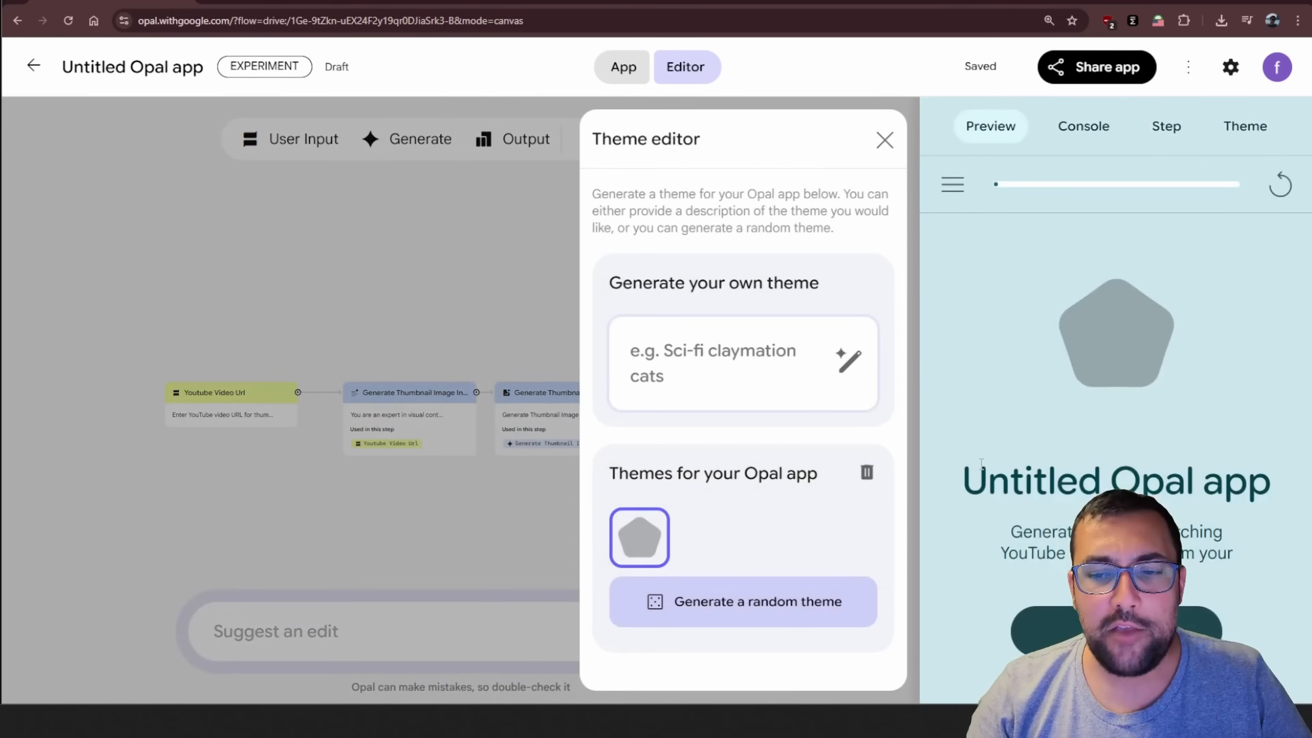
{"action": "double_click", "coordinate": [1152, 481]}
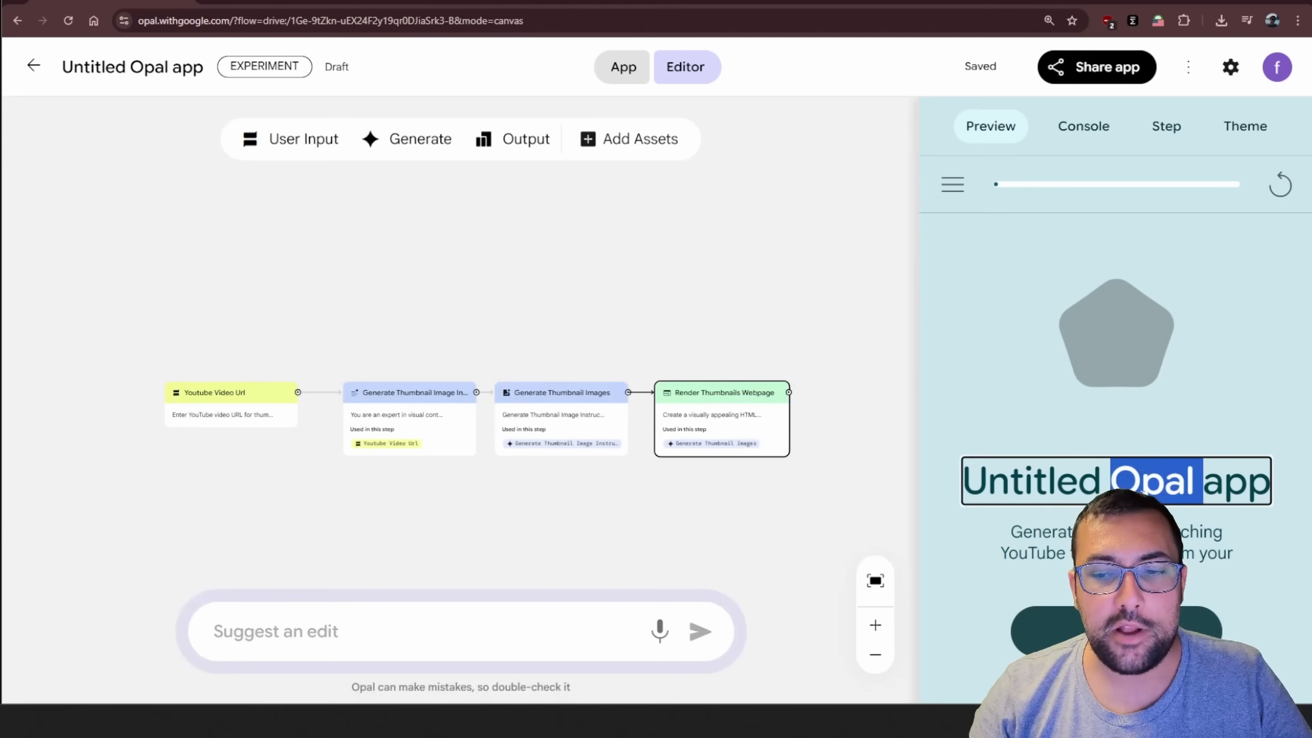
{"action": "key", "text": "ctrl+a"}
{"action": "type", "text": "Youtub"}
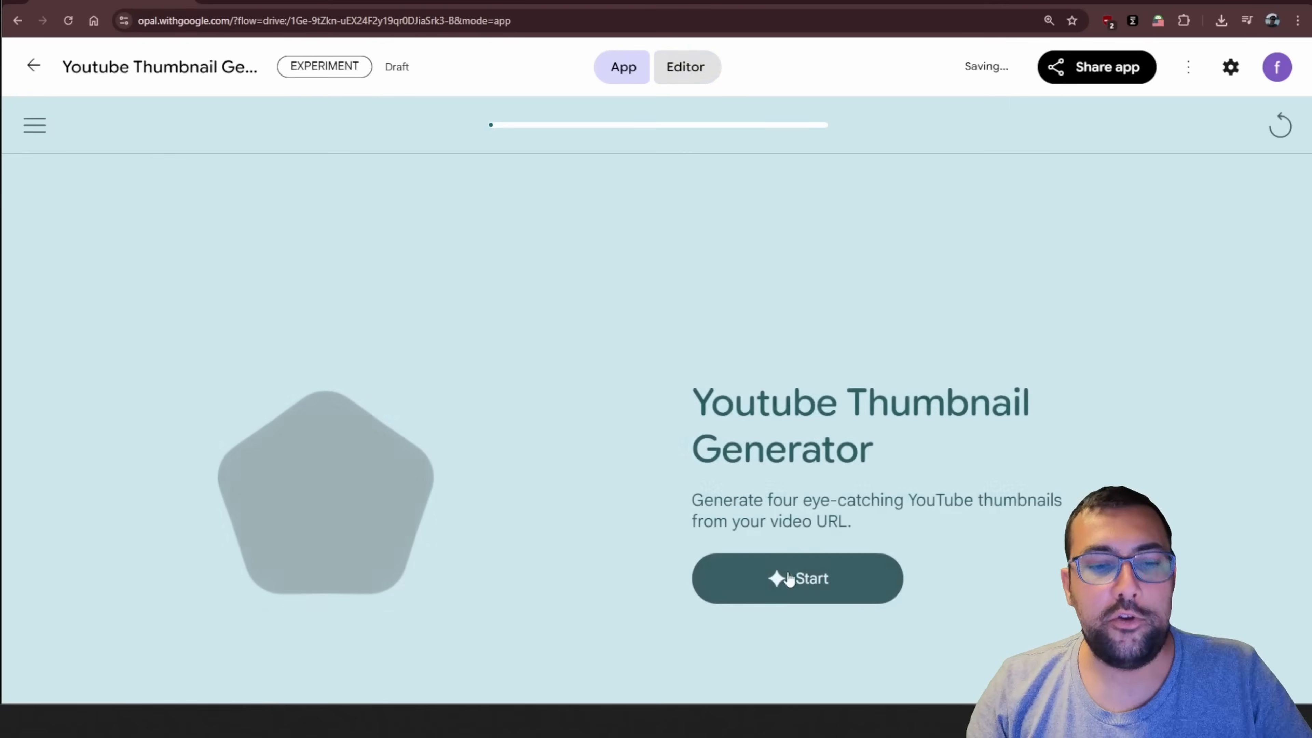
{"action": "left_click", "coordinate": [794, 582]}
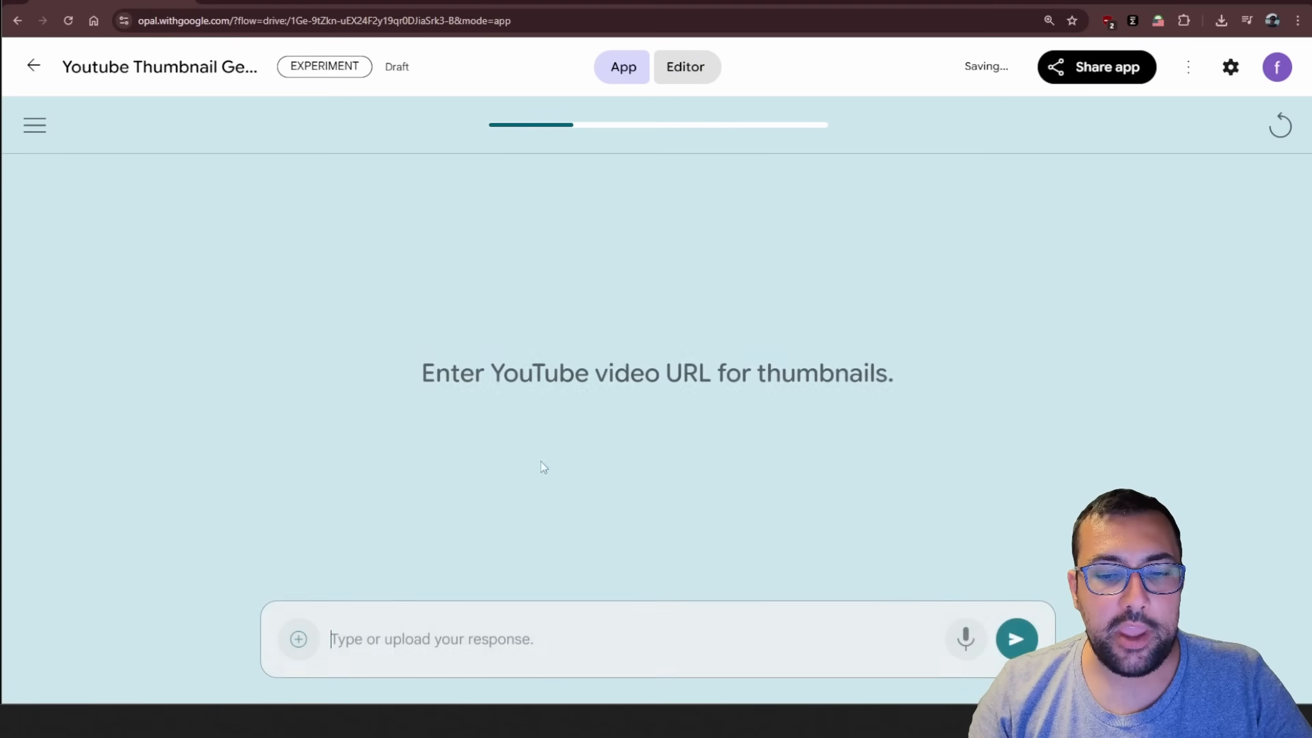
Enter the copied video URL in the running app, remove its "&t=7s" suffix, and submit it for thumbnail generation
{"action": "key", "text": "ctrl+v"}
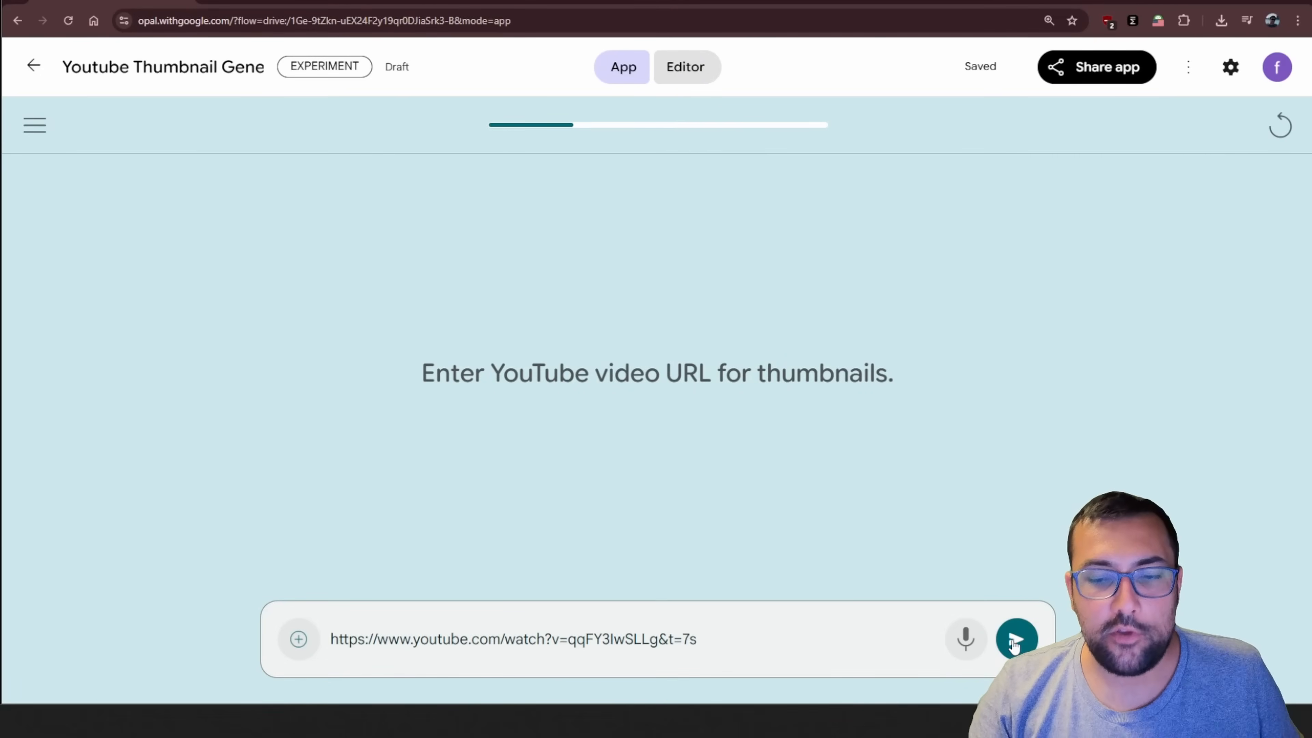
{"action": "left_click_drag", "start_coordinate": [660, 640], "coordinate": [824, 665]}
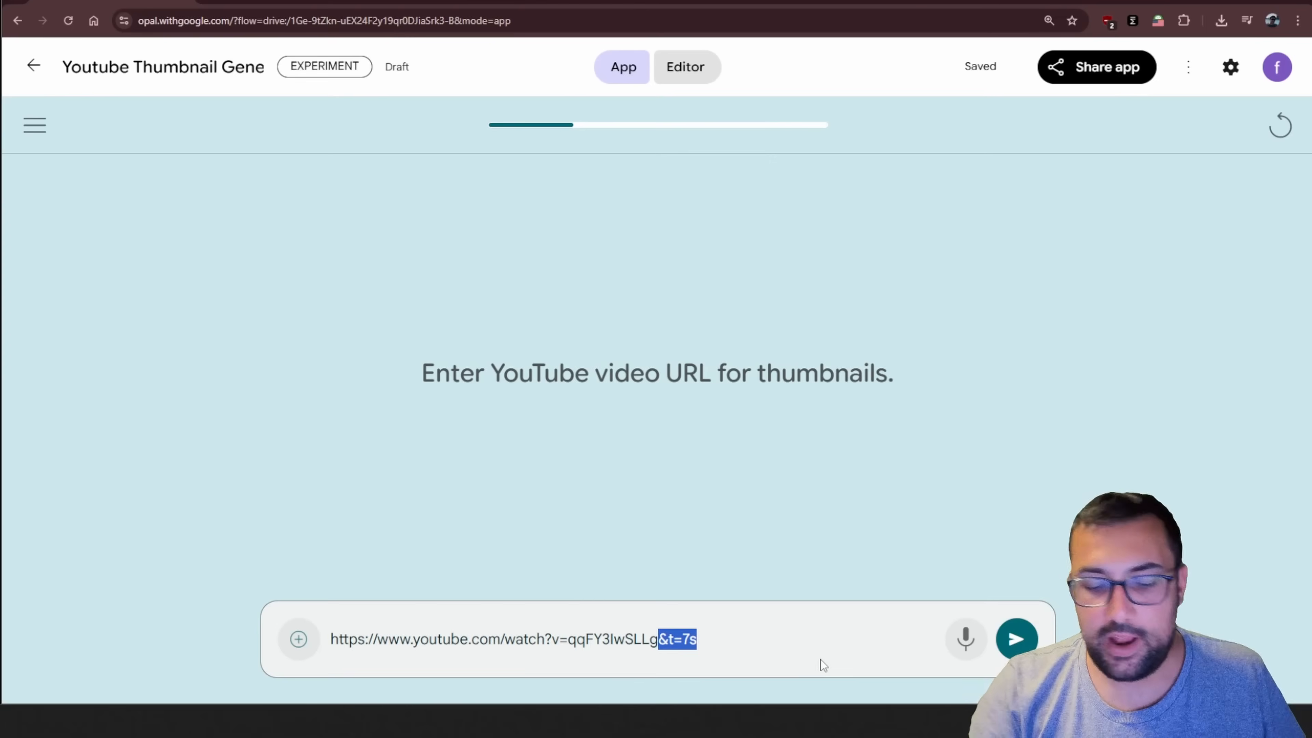
{"action": "key", "text": "BackSpace"}
{"action": "left_click", "coordinate": [1018, 641]}
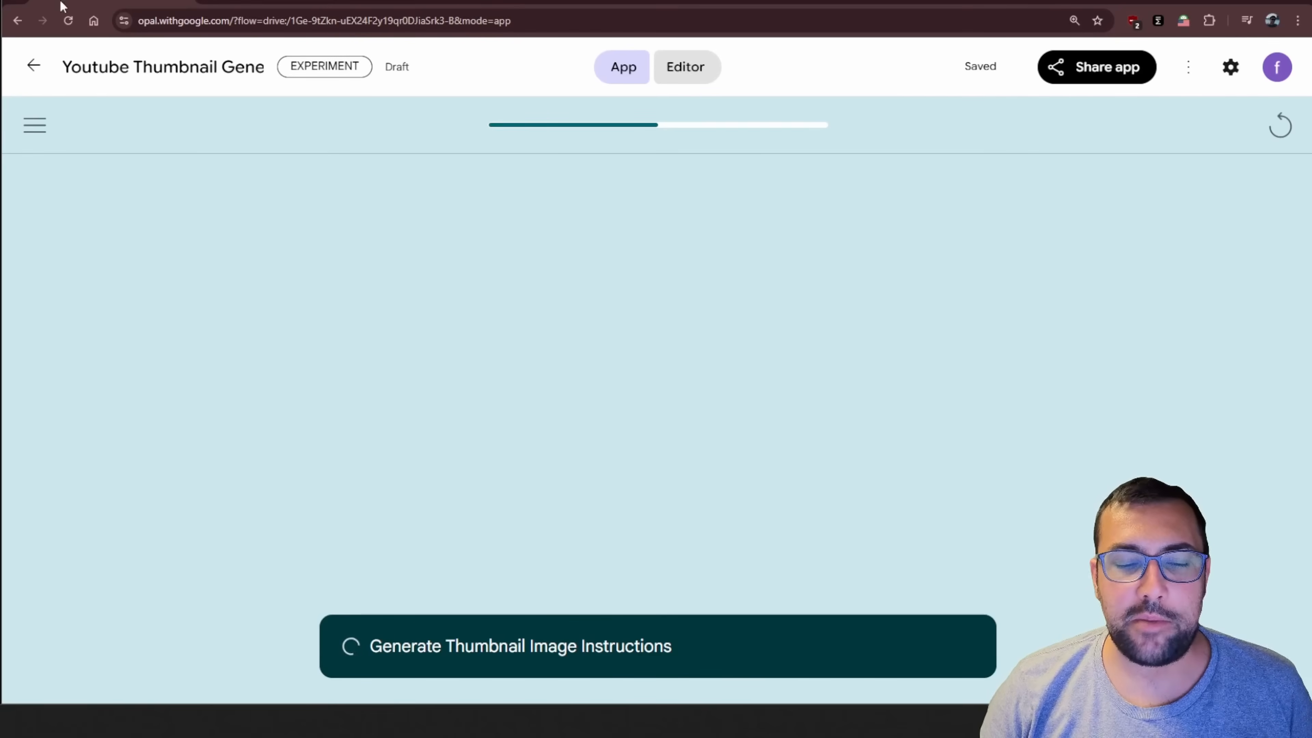
Switch to the other thumbnail app that has finished running and examine its generated thumbnail in full app view
{"action": "left_click", "coordinate": [685, 86]}
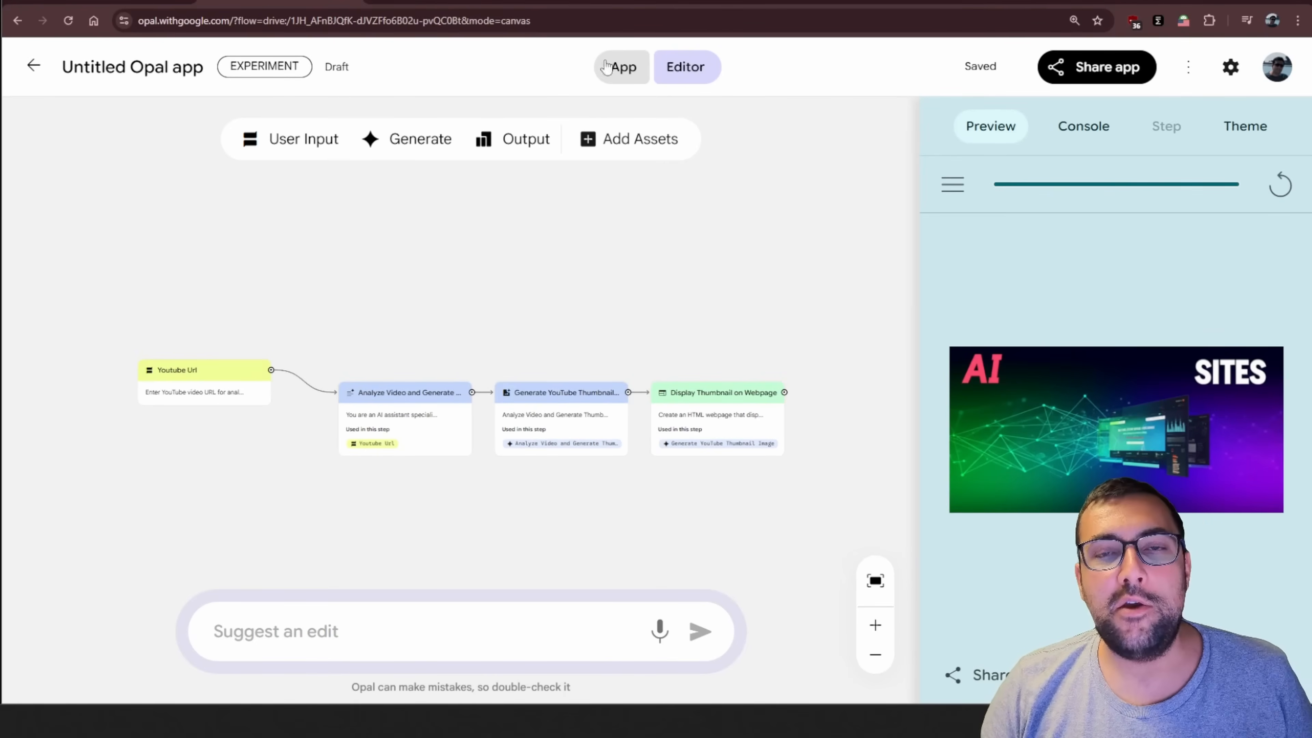
{"action": "left_click", "coordinate": [626, 73]}
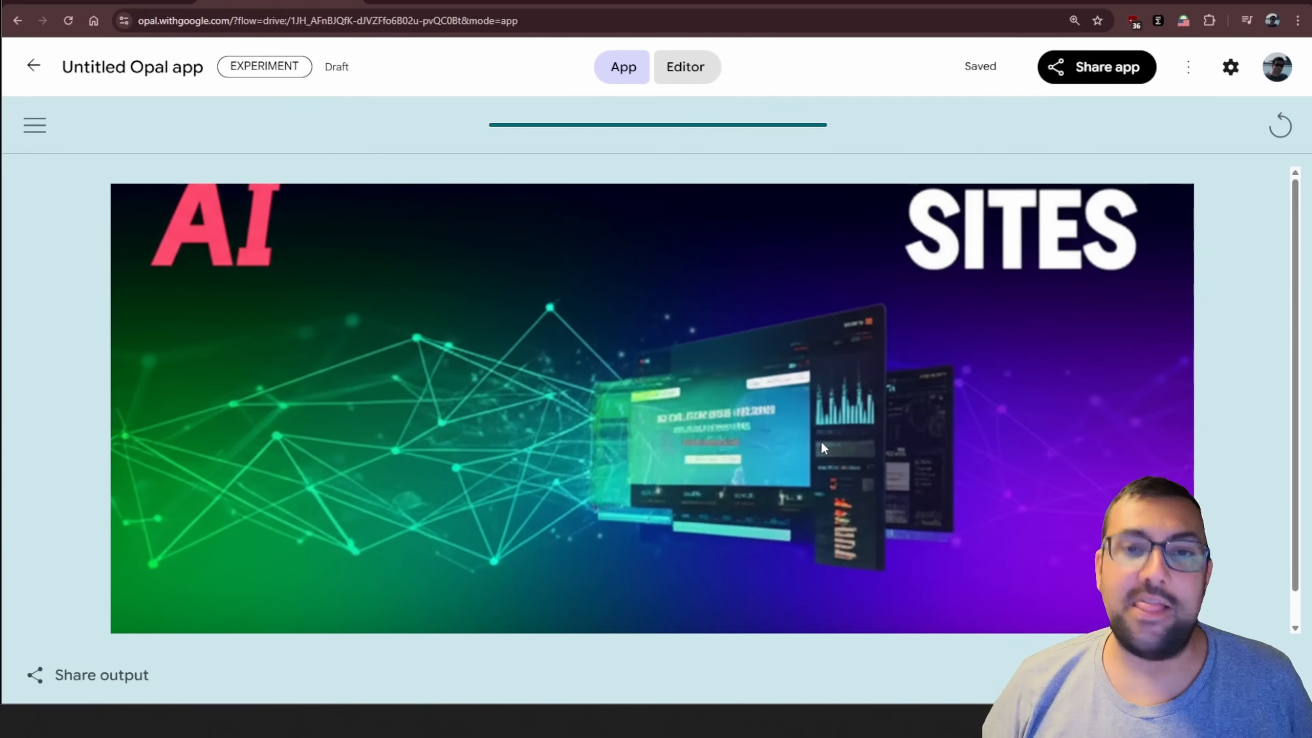
Switch to a new Opal app and submit a prompt for a quick movie summary in 4 bullet points from a user-entered movie
{"action": "left_click", "coordinate": [448, 1]}
{"action": "mouse_move", "coordinate": [729, 412]}
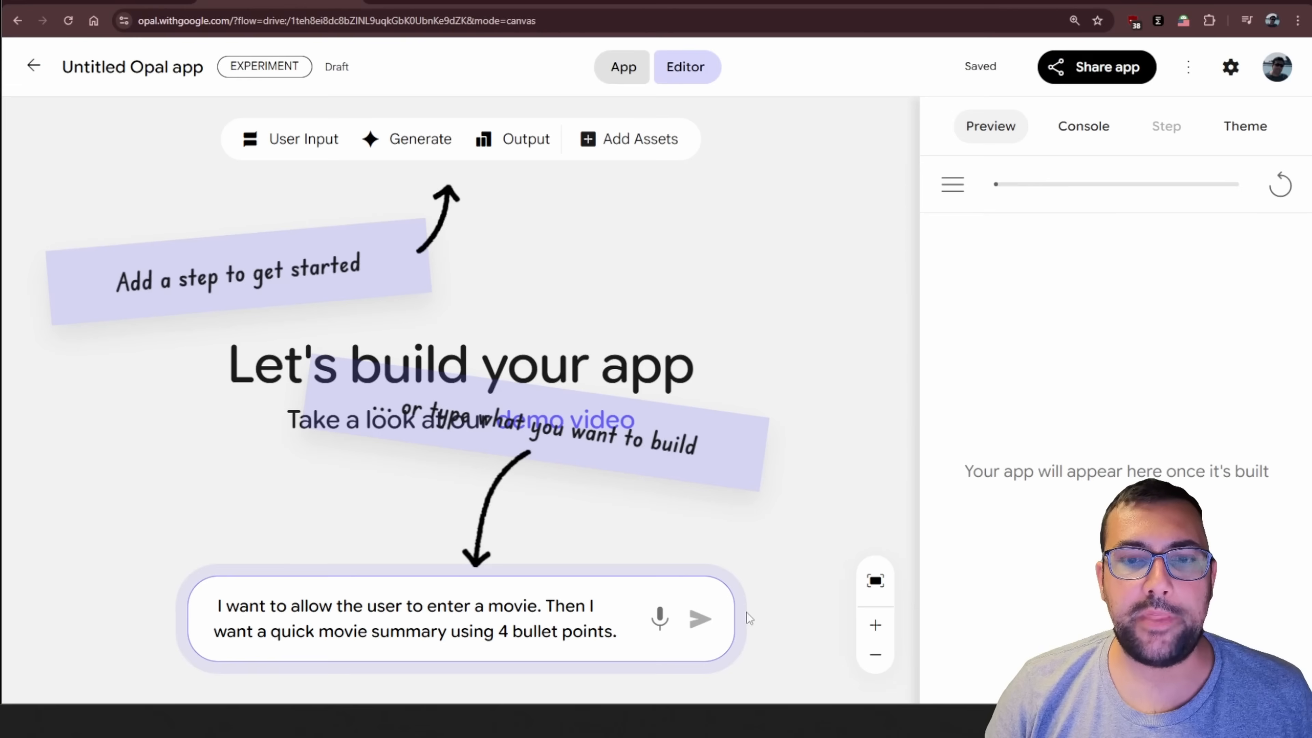
{"action": "left_click", "coordinate": [700, 620]}
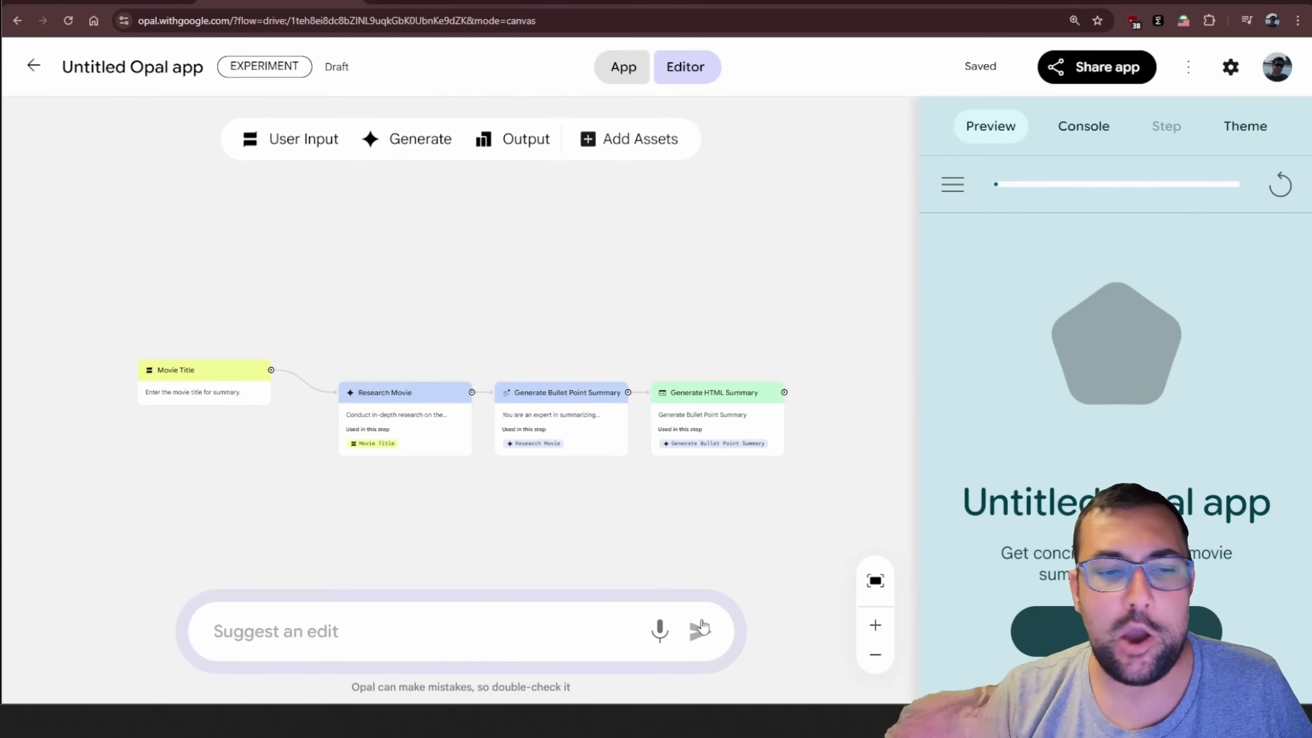
Rearrange the Movie Title, Research Movie, Generate Bullet Point Summary and Generate HTML Summary nodes into a more compact row
{"action": "left_click", "coordinate": [250, 366]}
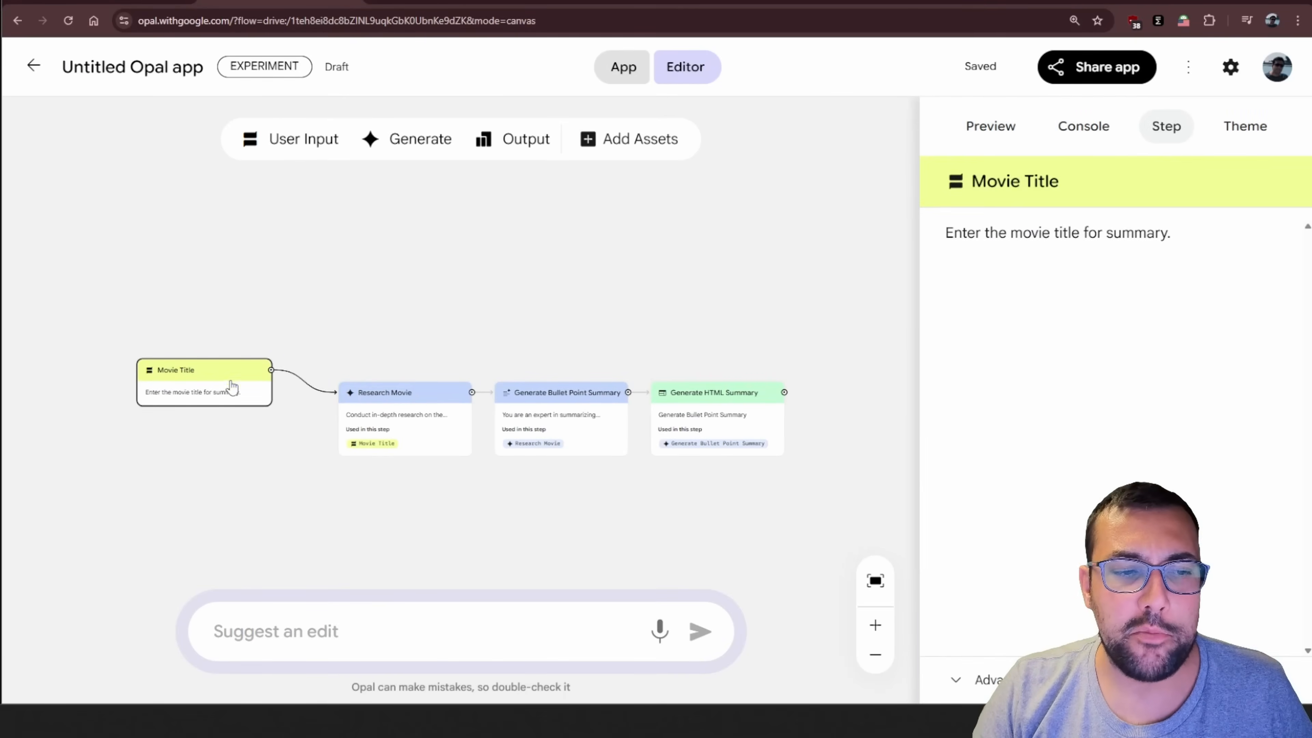
{"action": "left_click_drag", "start_coordinate": [231, 376], "coordinate": [237, 408]}
{"action": "left_click_drag", "start_coordinate": [411, 405], "coordinate": [374, 391]}
{"action": "left_click_drag", "start_coordinate": [588, 394], "coordinate": [543, 385]}
{"action": "left_click_drag", "start_coordinate": [703, 400], "coordinate": [661, 388]}
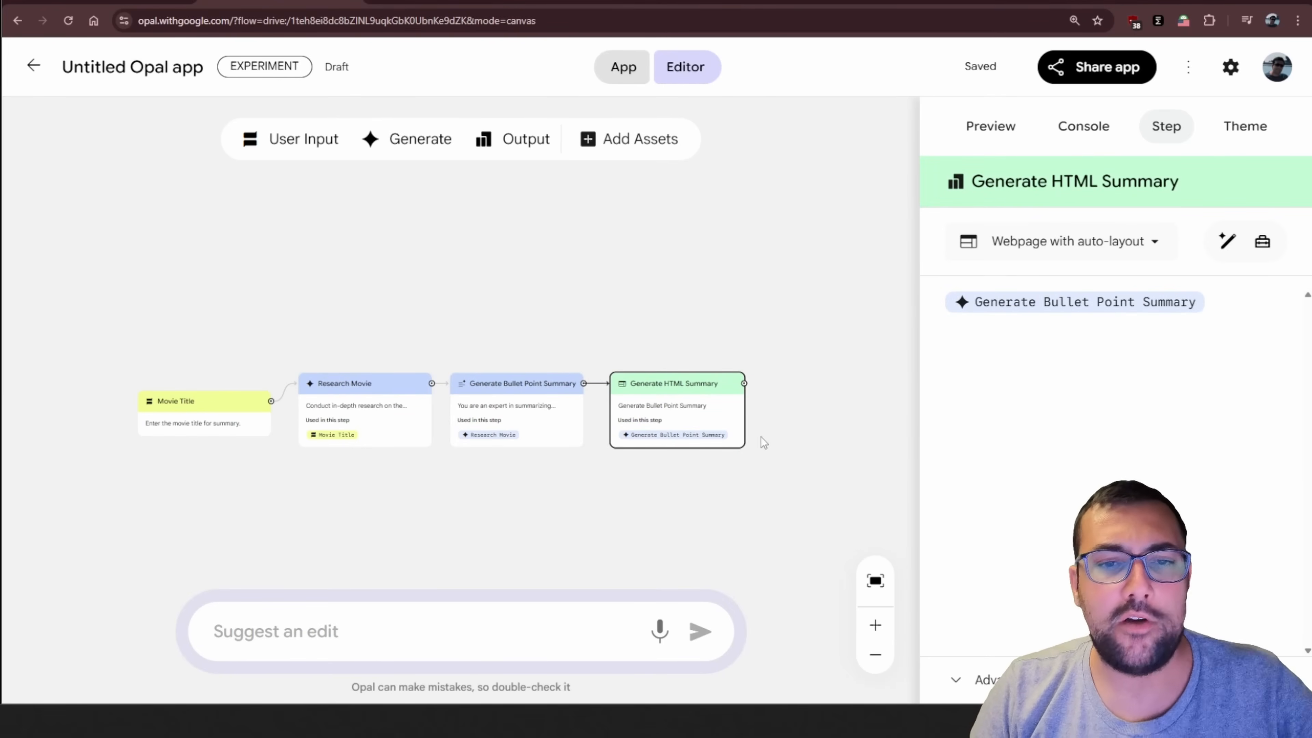
Open the preview of the untitled movie summary app
{"action": "left_click", "coordinate": [1008, 129]}
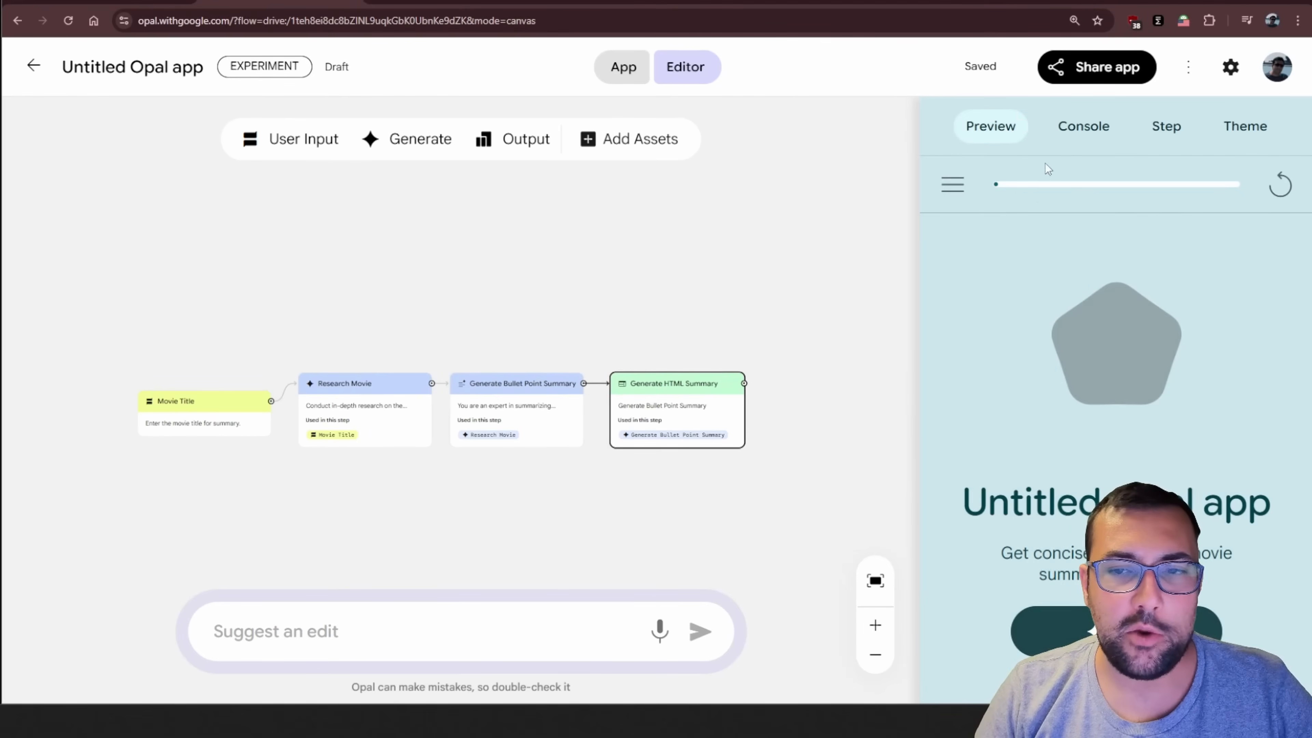
{"action": "left_click", "coordinate": [1084, 126]}
{"action": "left_click", "coordinate": [1166, 127]}
{"action": "left_click", "coordinate": [1237, 129]}
{"action": "left_click", "coordinate": [885, 140]}
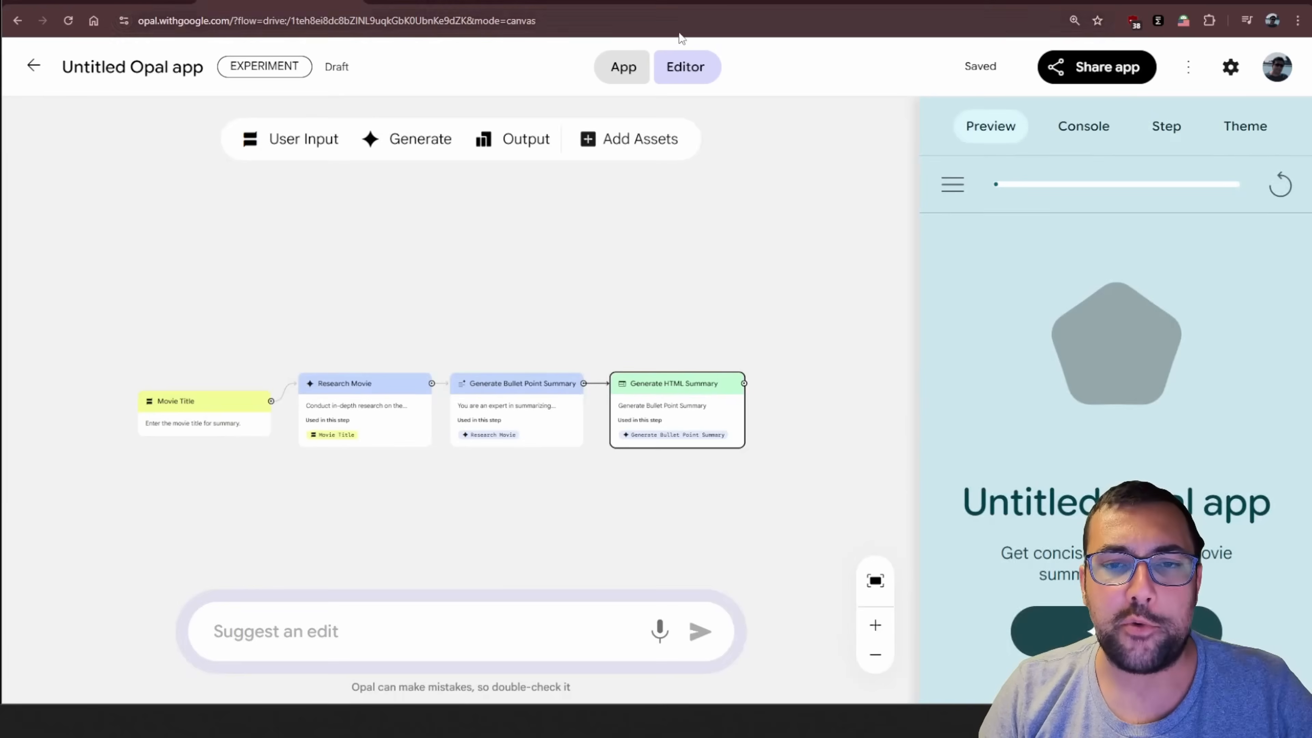
Start the movie summary app in full app view and submit "Forrest Gump" as the movie title
{"action": "left_click", "coordinate": [625, 67]}
{"action": "left_click", "coordinate": [752, 553]}
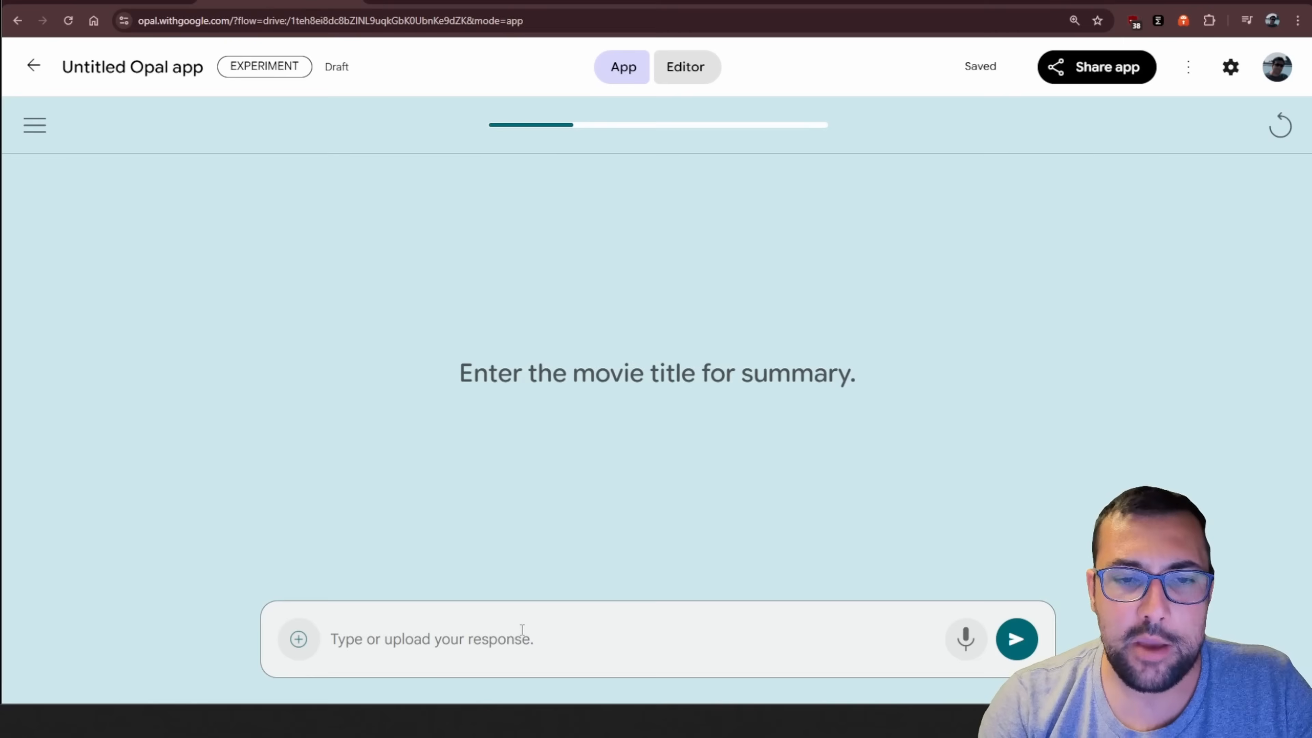
{"action": "type", "text": "forest"}
{"action": "left_click", "coordinate": [1017, 639]}
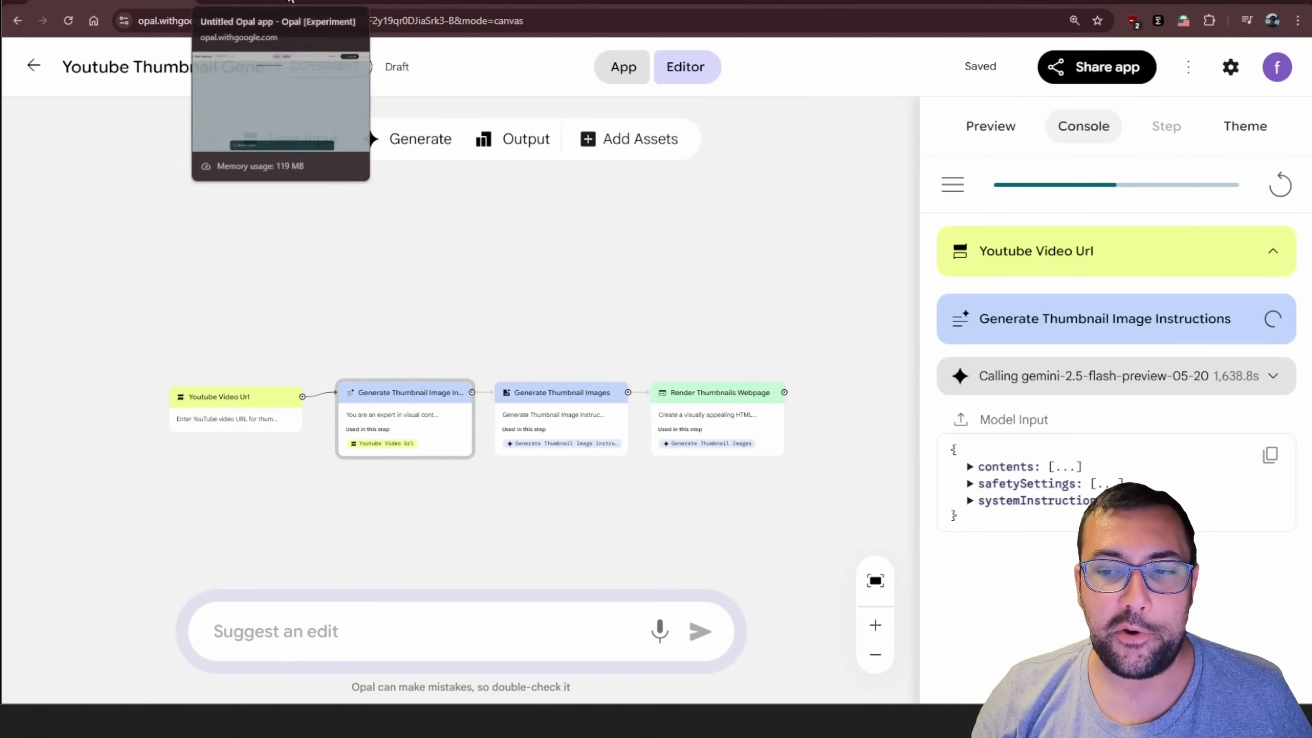
Return to the running movie summary app's editor and inspect the model calls and web searches logged under Research Movie
{"action": "left_click", "coordinate": [278, 2]}
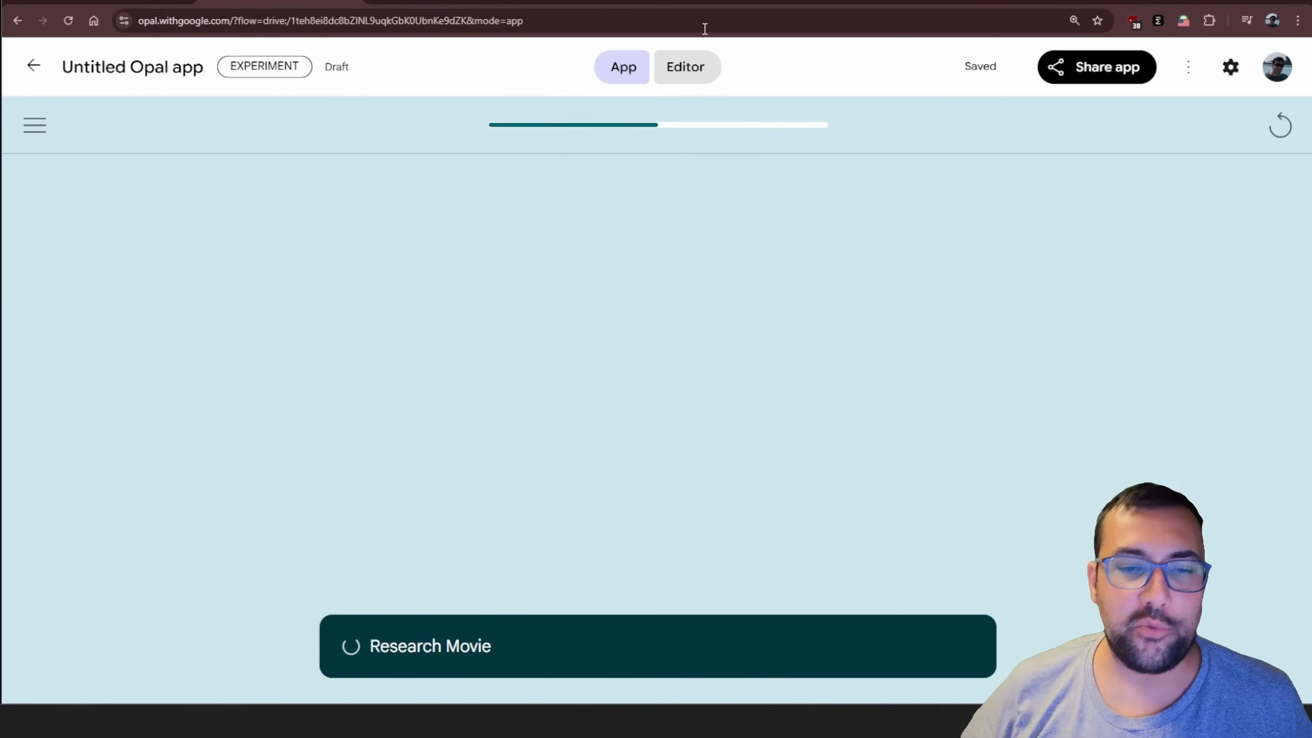
{"action": "left_click", "coordinate": [685, 66]}
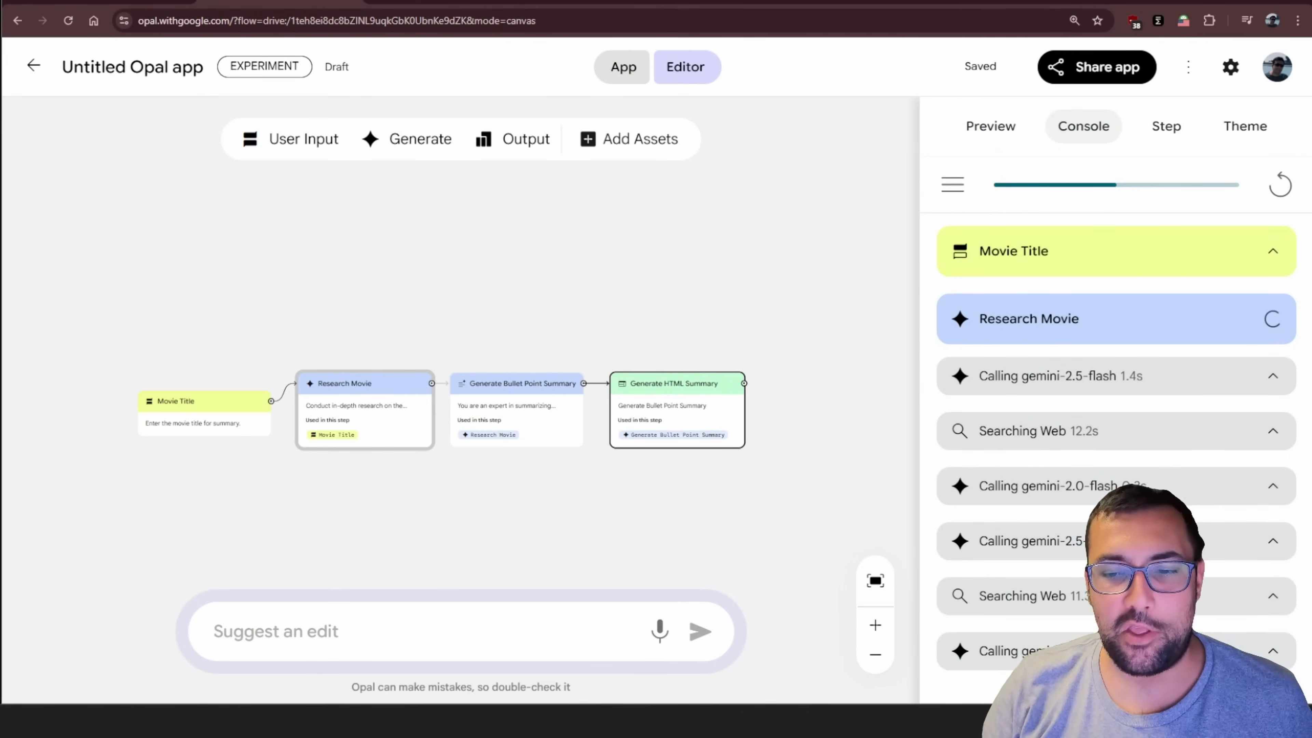
{"action": "left_click", "coordinate": [1086, 443]}
{"action": "left_click", "coordinate": [1090, 442]}
{"action": "left_click", "coordinate": [1095, 383]}
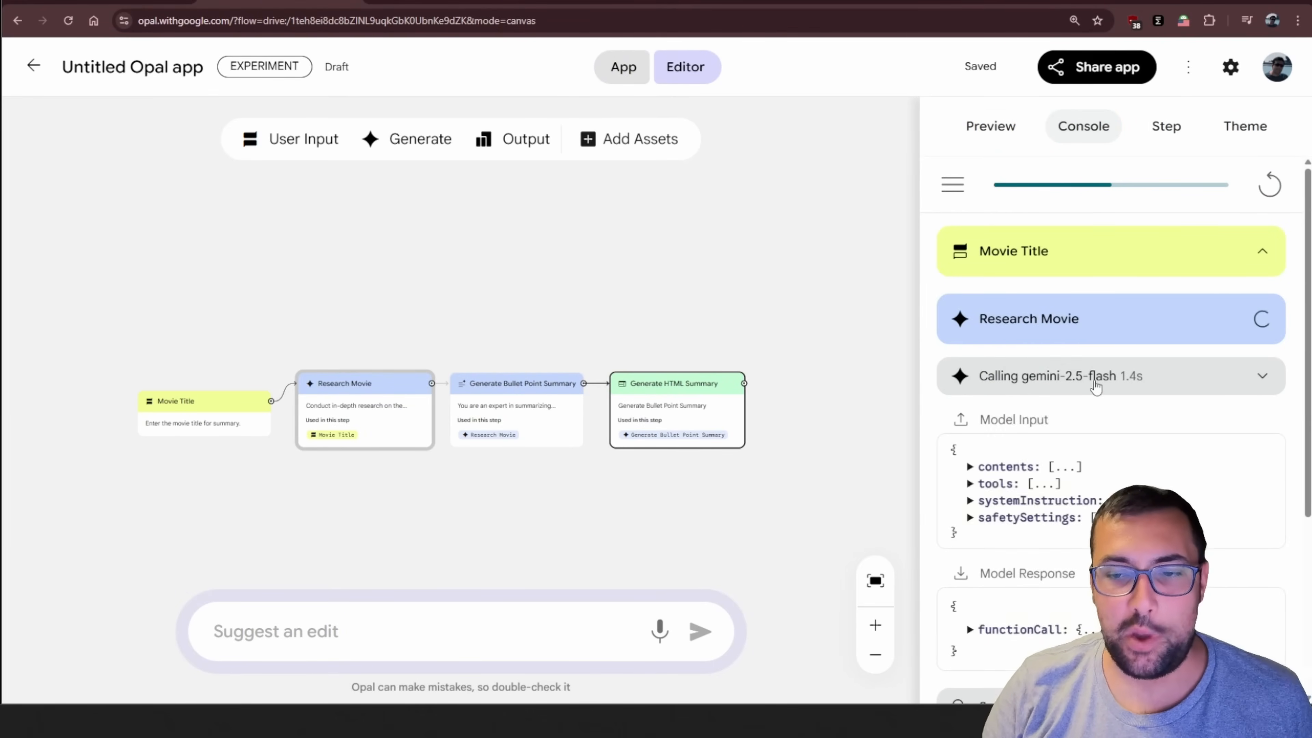
{"action": "left_click", "coordinate": [1075, 389]}
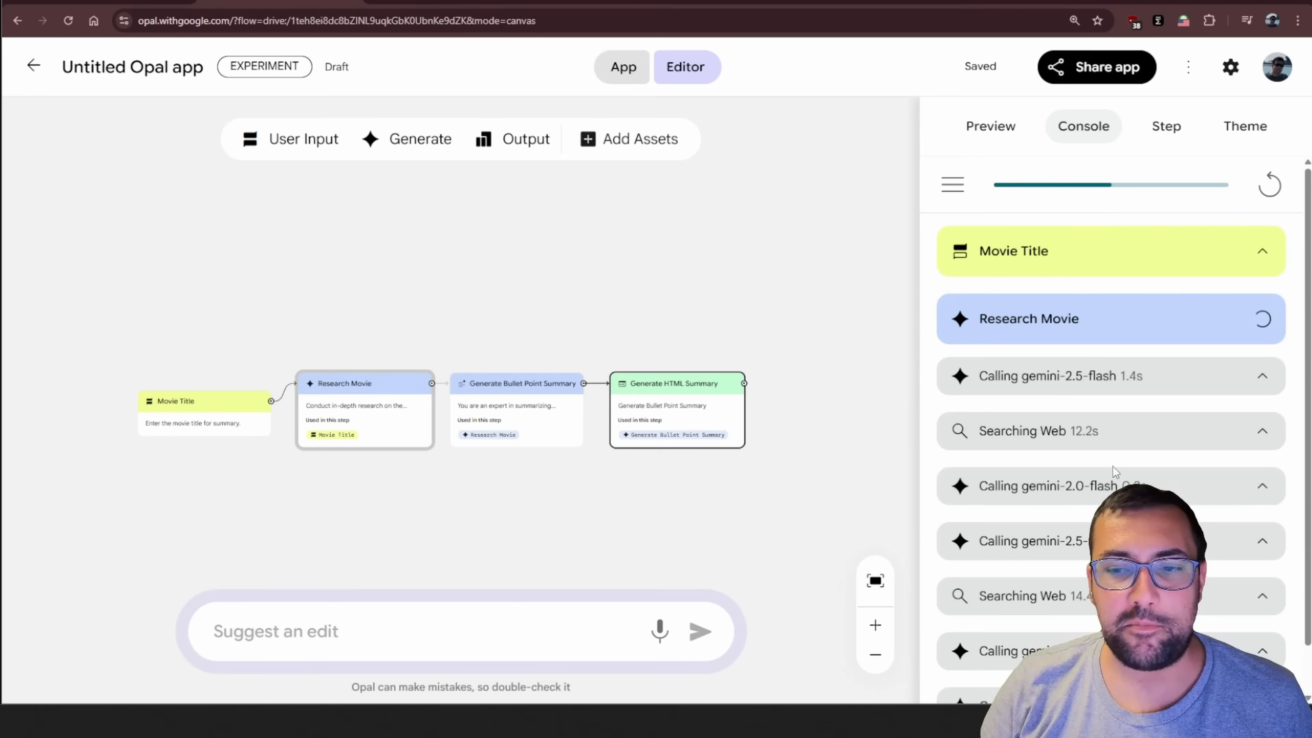
{"action": "left_click", "coordinate": [1098, 498]}
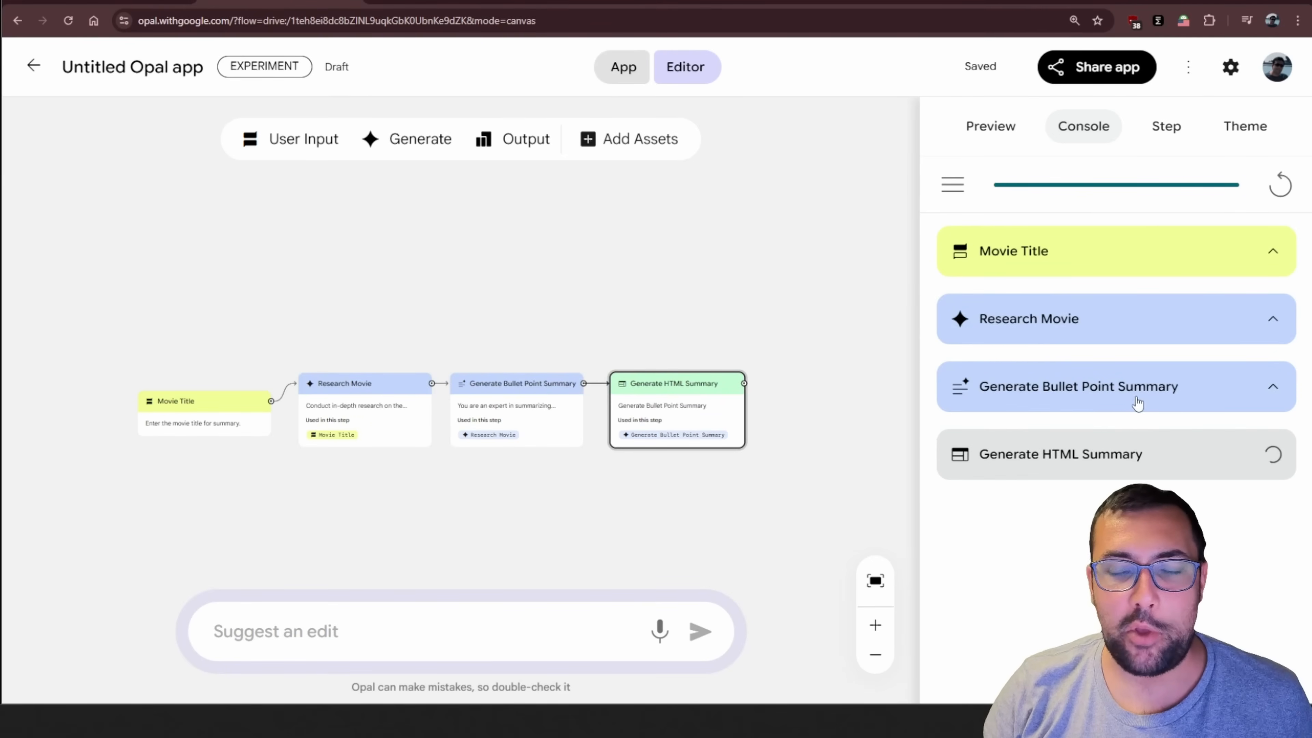
Go back to full app view and read through the generated HTML summary page for Forrest Gump
{"action": "left_click", "coordinate": [624, 67]}
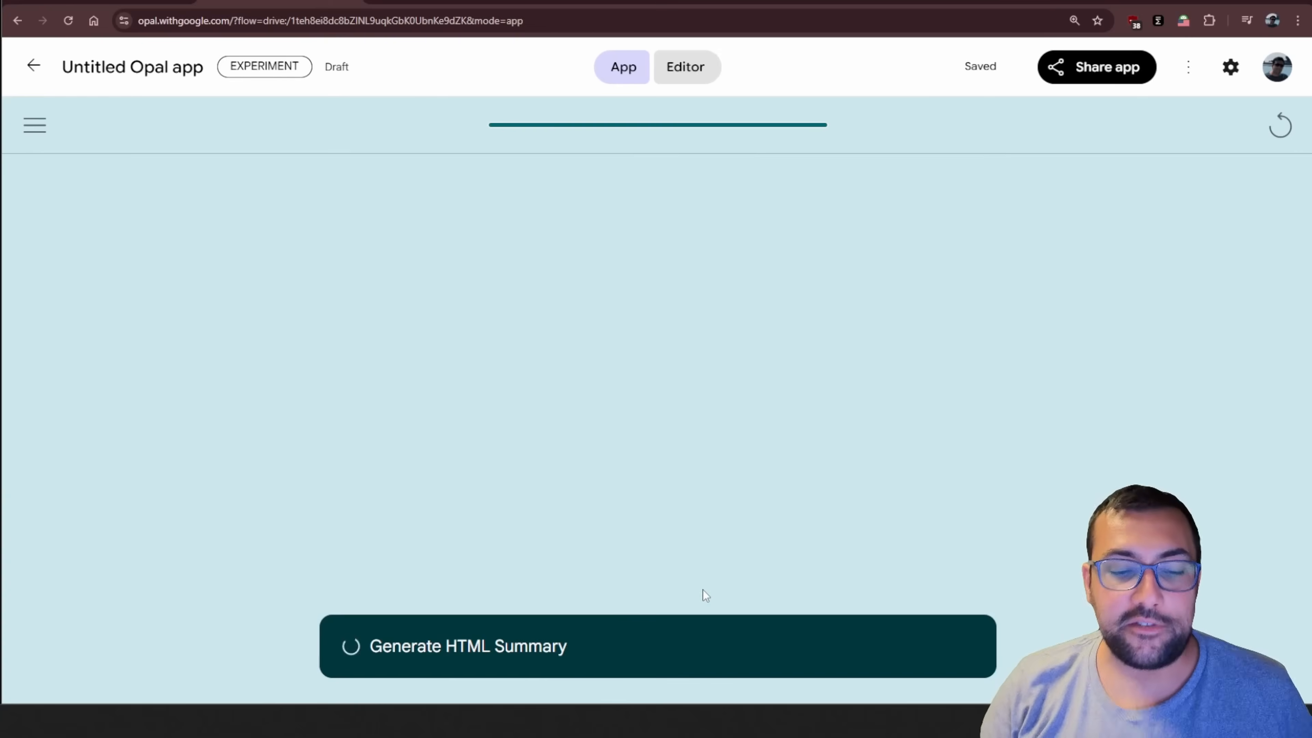
{"action": "scroll", "coordinate": [705, 473], "scroll_direction": "down", "scroll_amount": 15}
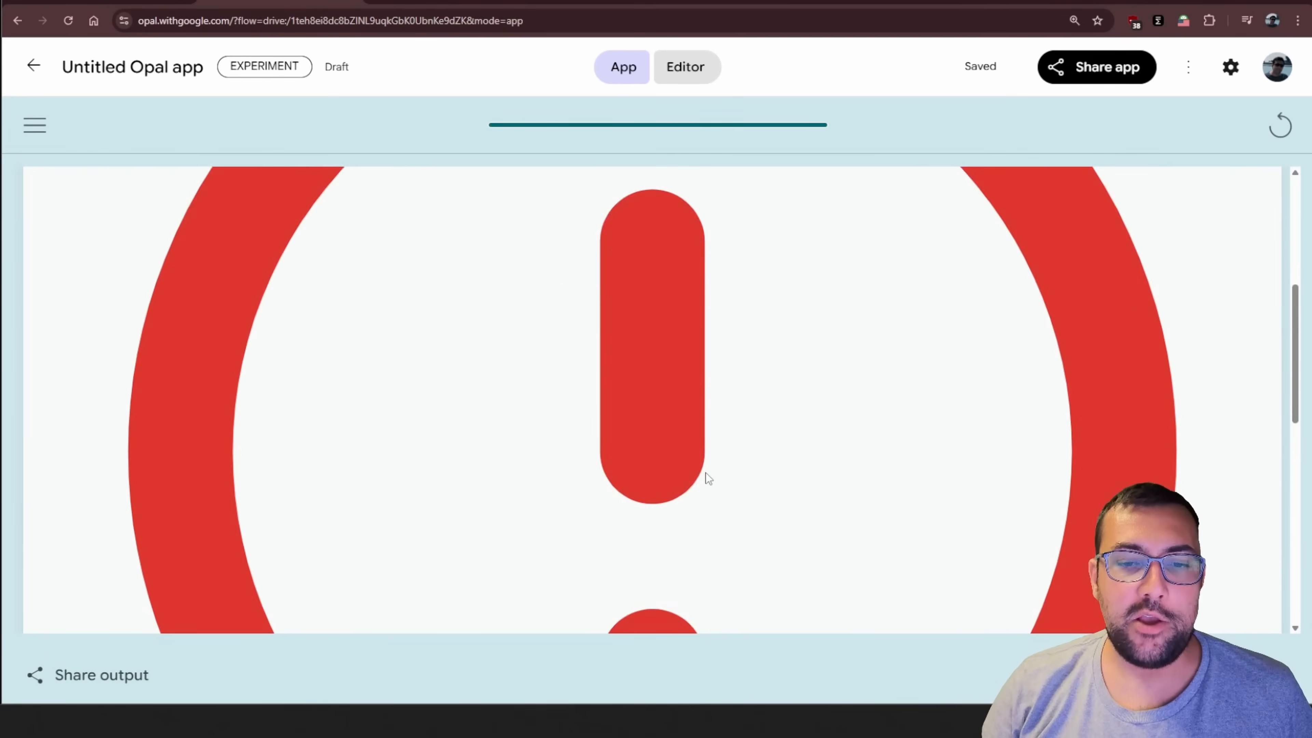
{"action": "scroll", "coordinate": [706, 473], "scroll_direction": "down", "scroll_amount": 3}
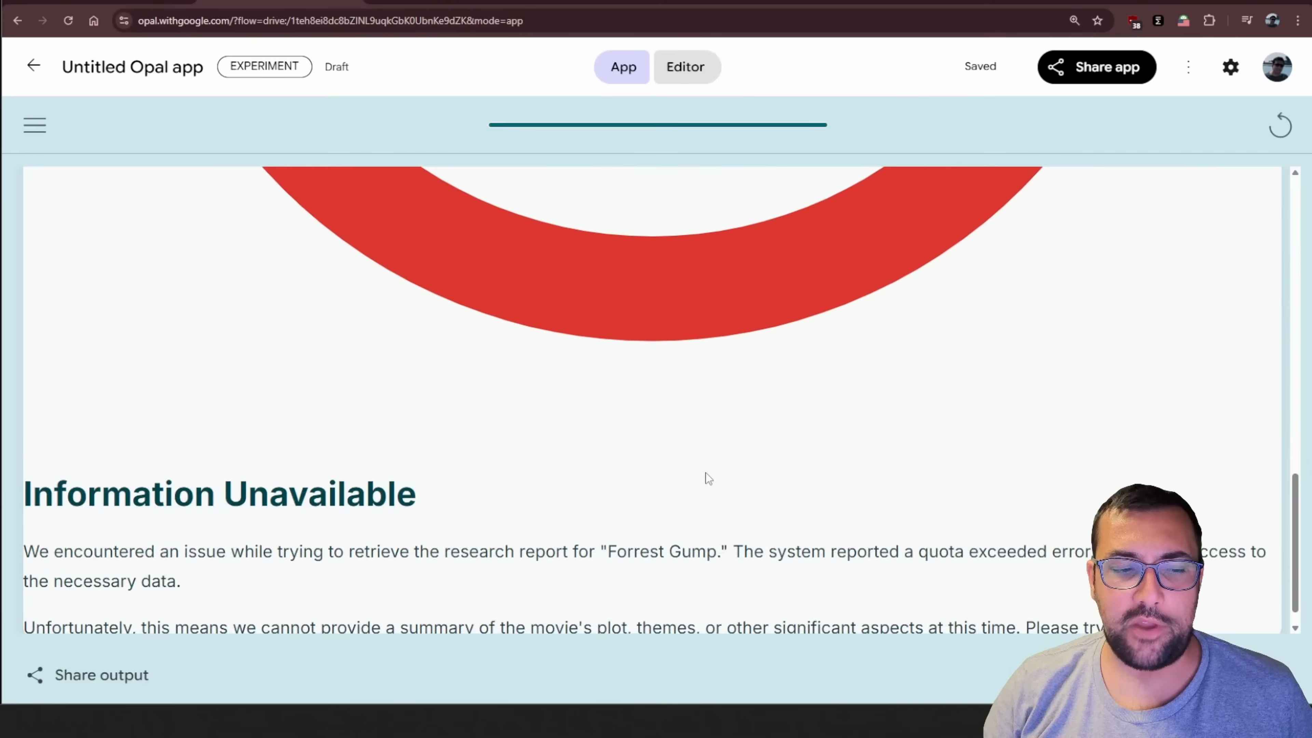
{"action": "left_click_drag", "start_coordinate": [135, 525], "coordinate": [1085, 525]}
{"action": "left_click", "coordinate": [1085, 525]}
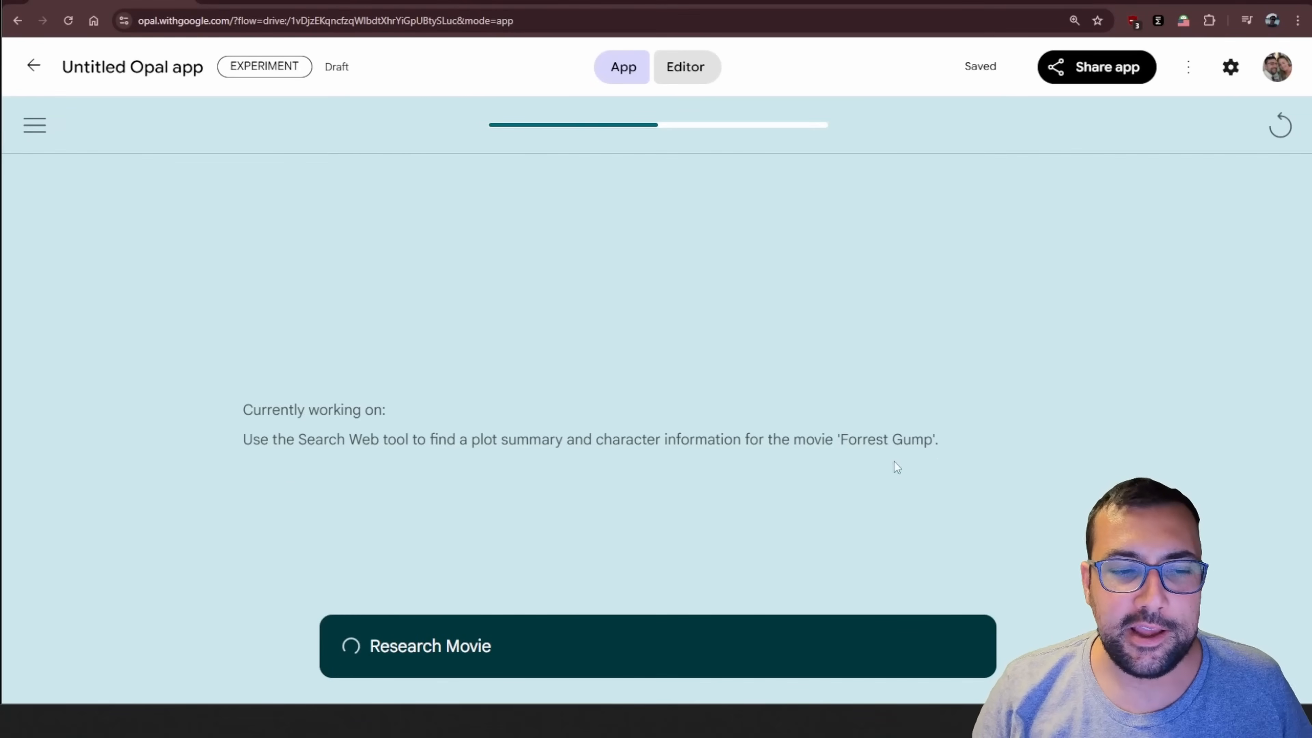
Read the current-task text of the Research Movie step while the other movie summary app runs
{"action": "left_click_drag", "start_coordinate": [247, 440], "coordinate": [427, 450]}
{"action": "left_click_drag", "start_coordinate": [546, 449], "coordinate": [995, 427]}
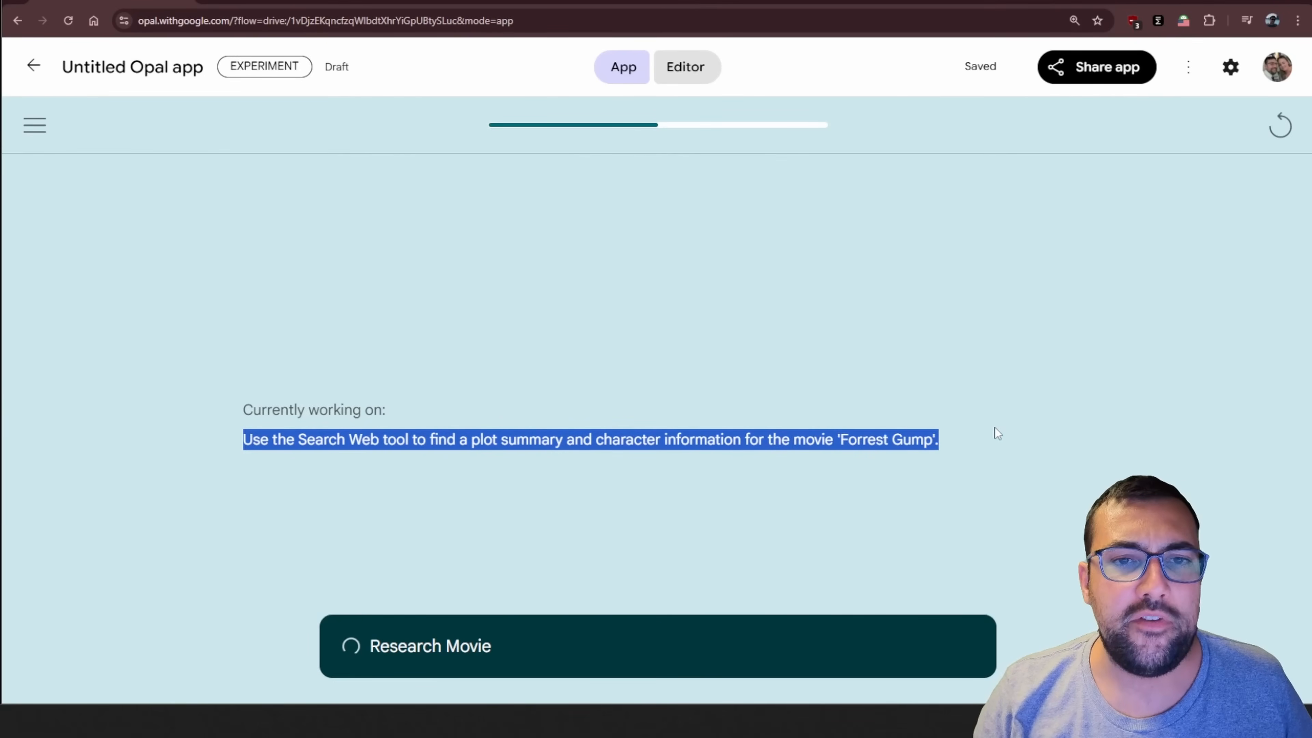
{"action": "left_click", "coordinate": [995, 427]}
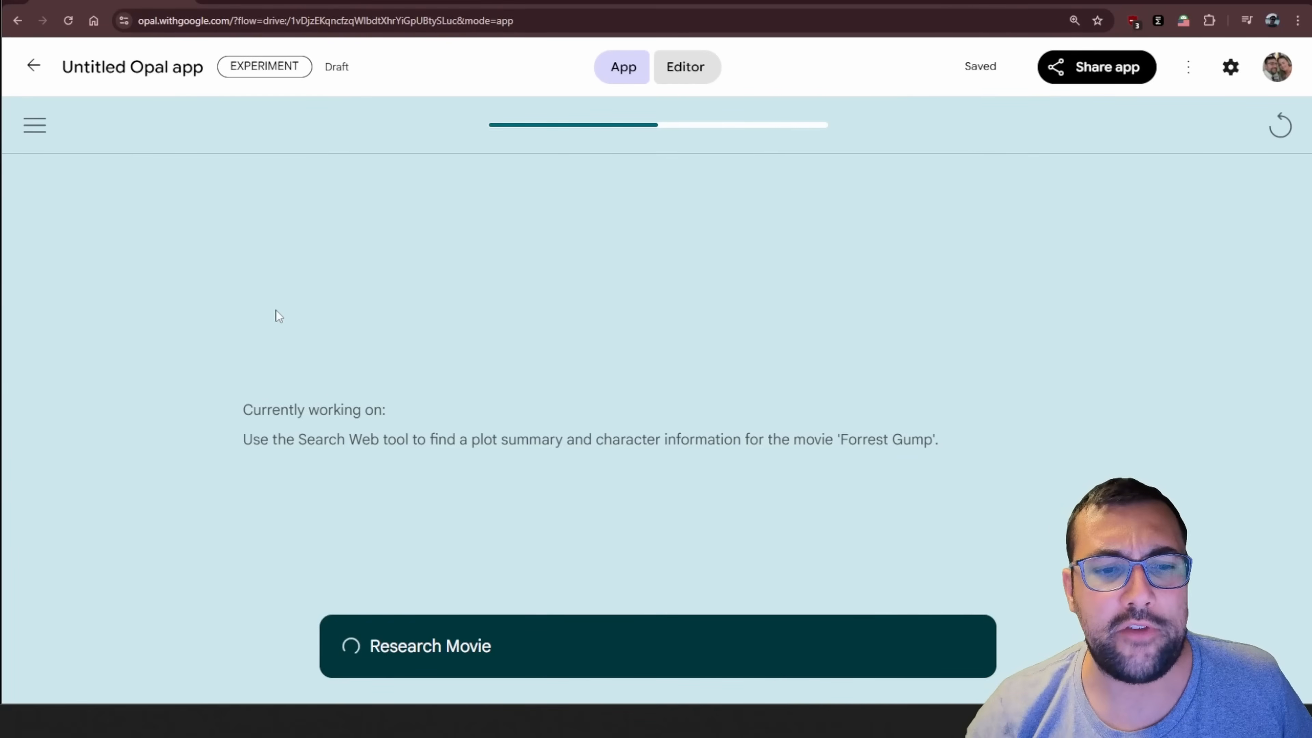
{"action": "left_click_drag", "start_coordinate": [242, 412], "coordinate": [973, 458]}
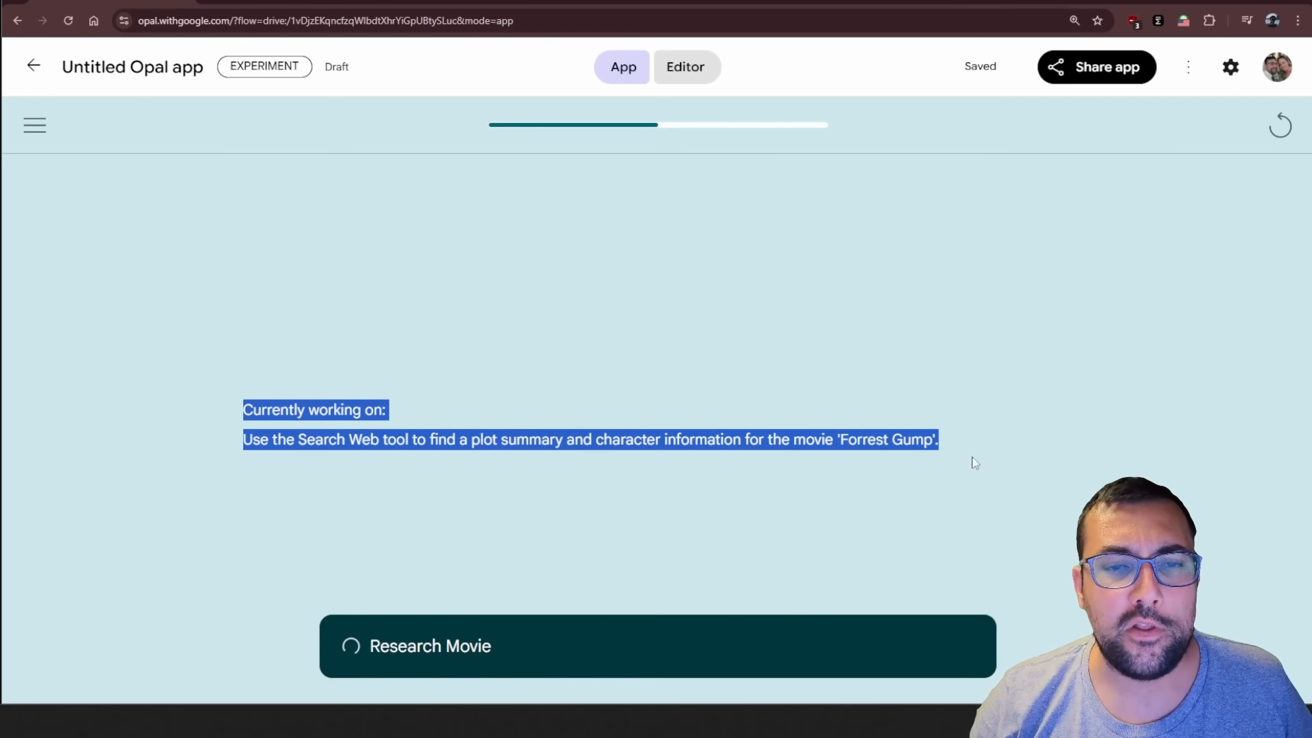
{"action": "left_click", "coordinate": [982, 457]}
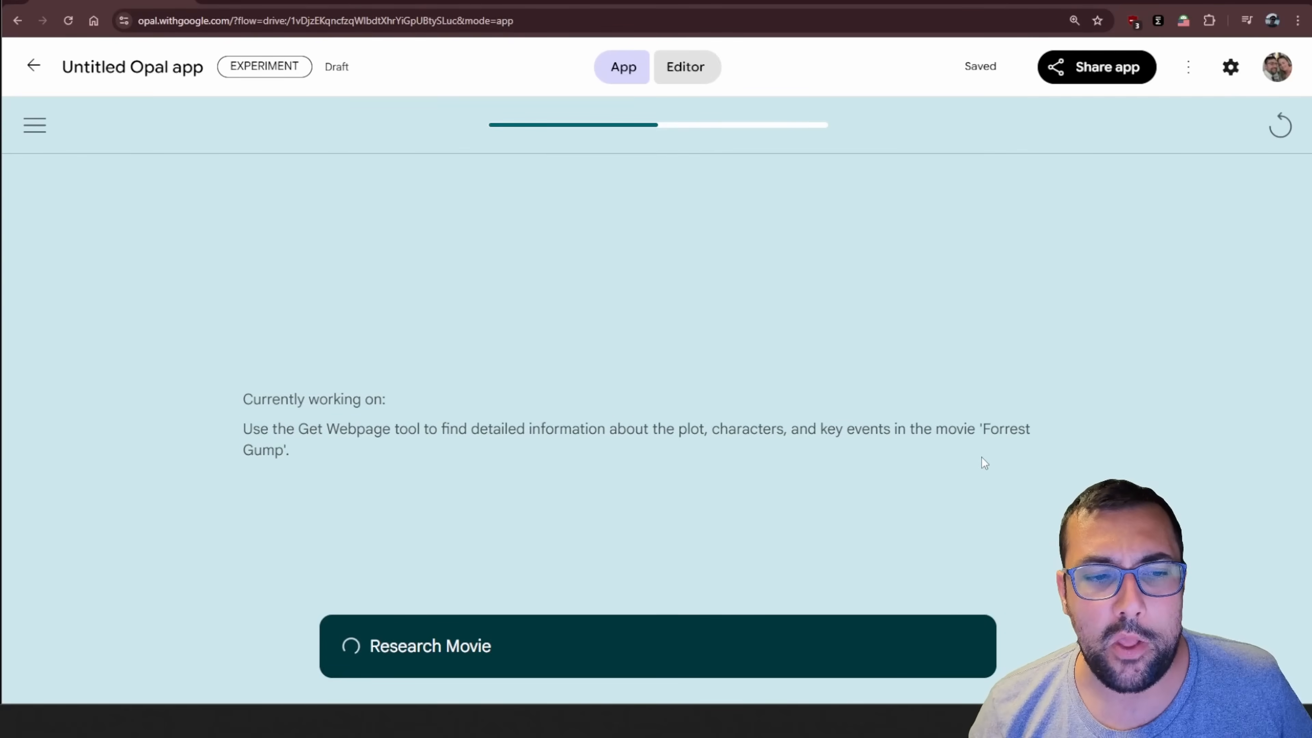
{"action": "left_click_drag", "start_coordinate": [295, 429], "coordinate": [857, 456]}
{"action": "left_click", "coordinate": [857, 455]}
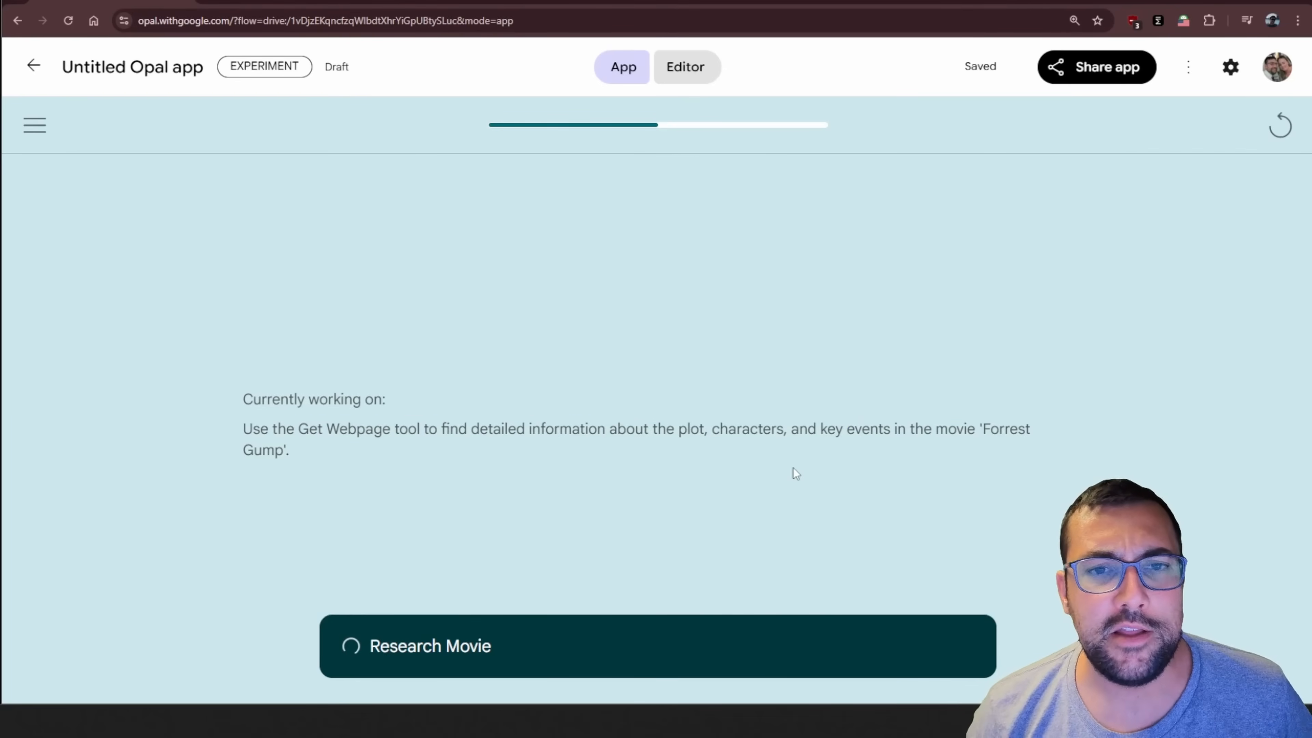
In the editor, review the settings of the Research Movie, Generate Bullet Point Summary and Display Movie Summary nodes
{"action": "left_click", "coordinate": [689, 78]}
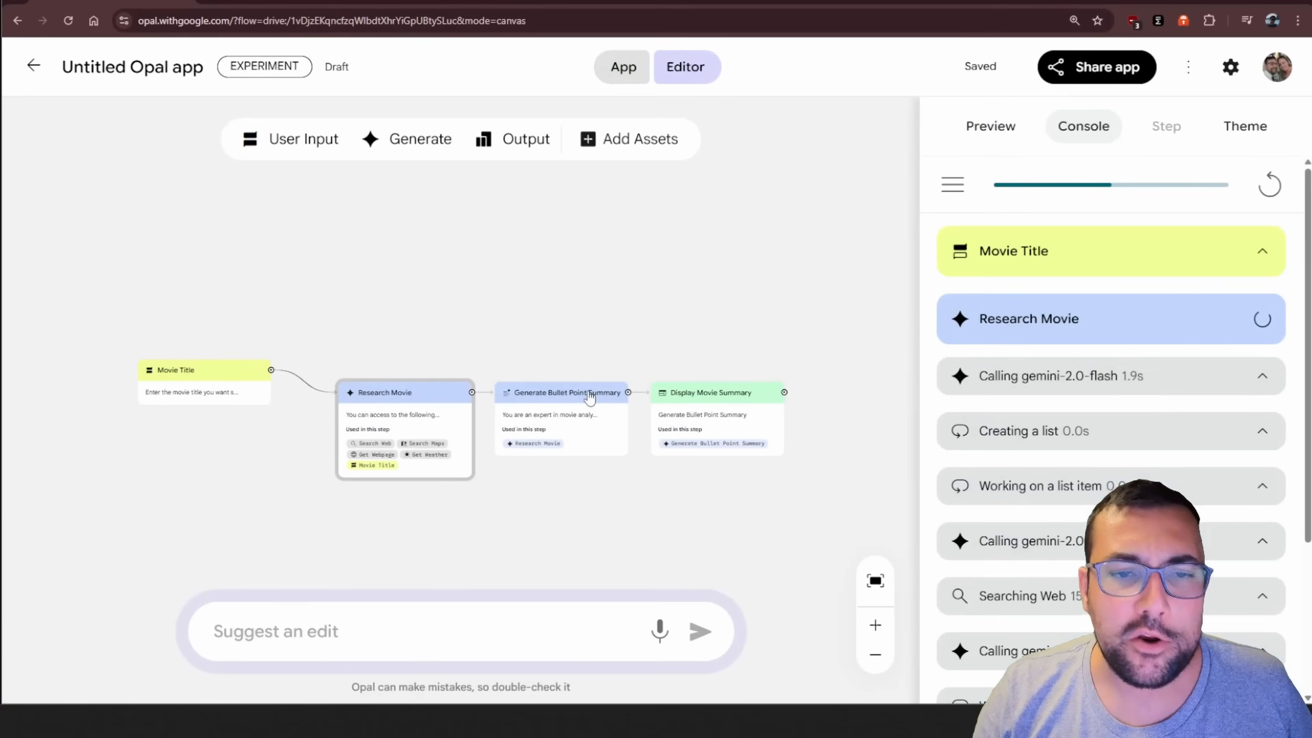
{"action": "left_click", "coordinate": [437, 433]}
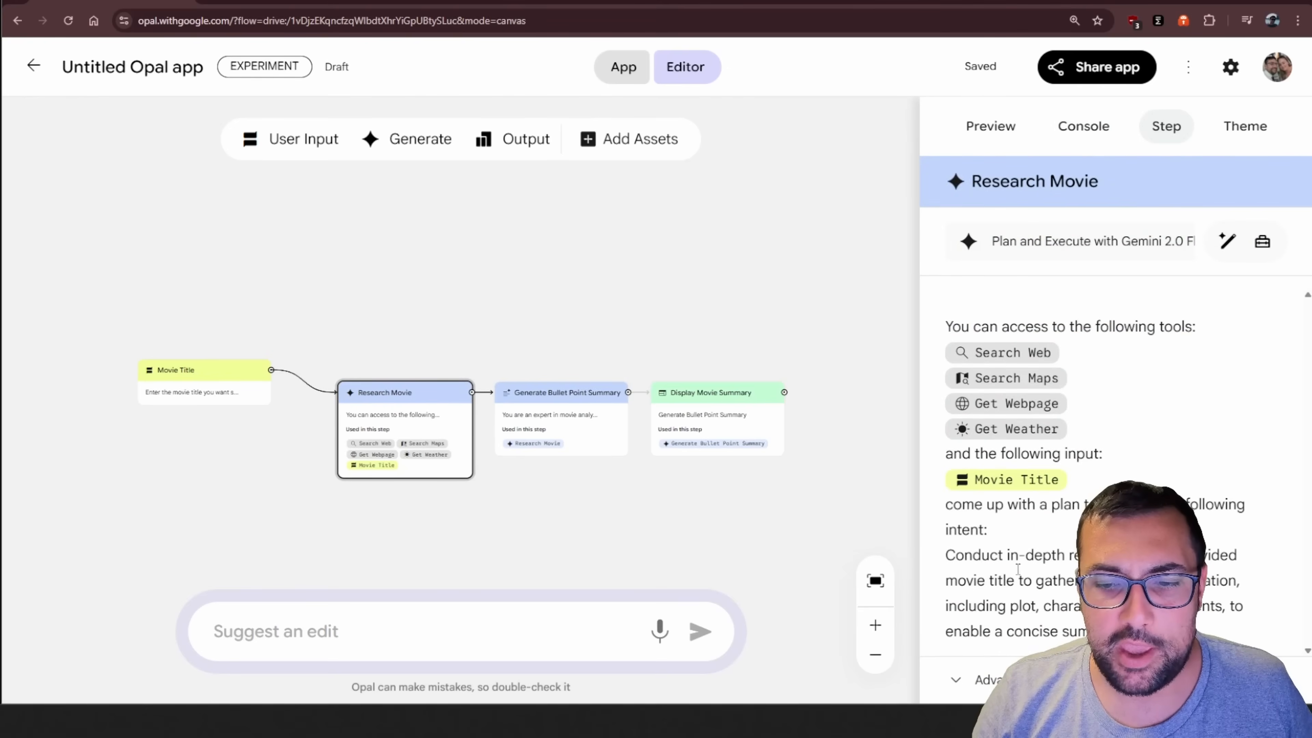
{"action": "left_click", "coordinate": [535, 417]}
{"action": "scroll", "coordinate": [1155, 468], "scroll_direction": "down", "scroll_amount": 5}
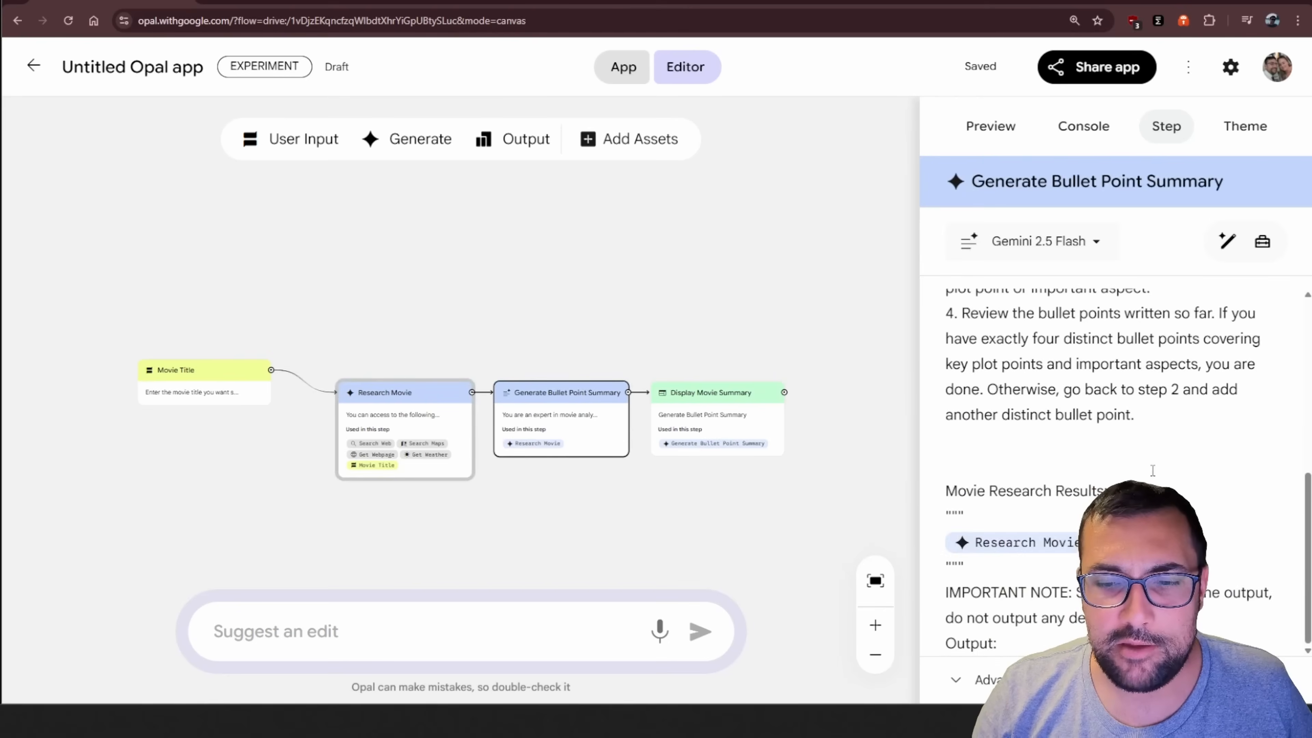
{"action": "scroll", "coordinate": [1153, 471], "scroll_direction": "up", "scroll_amount": 5}
{"action": "left_click", "coordinate": [744, 414]}
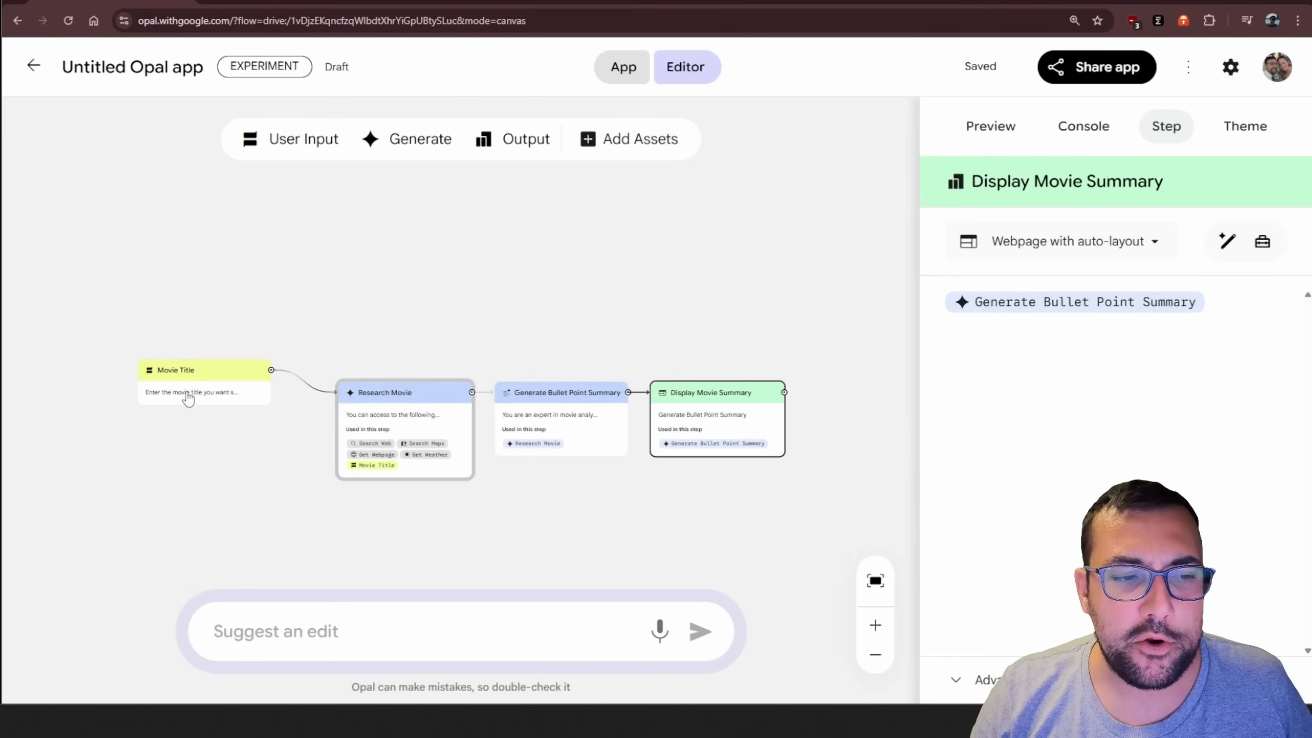
{"action": "left_click_drag", "start_coordinate": [378, 391], "coordinate": [383, 395]}
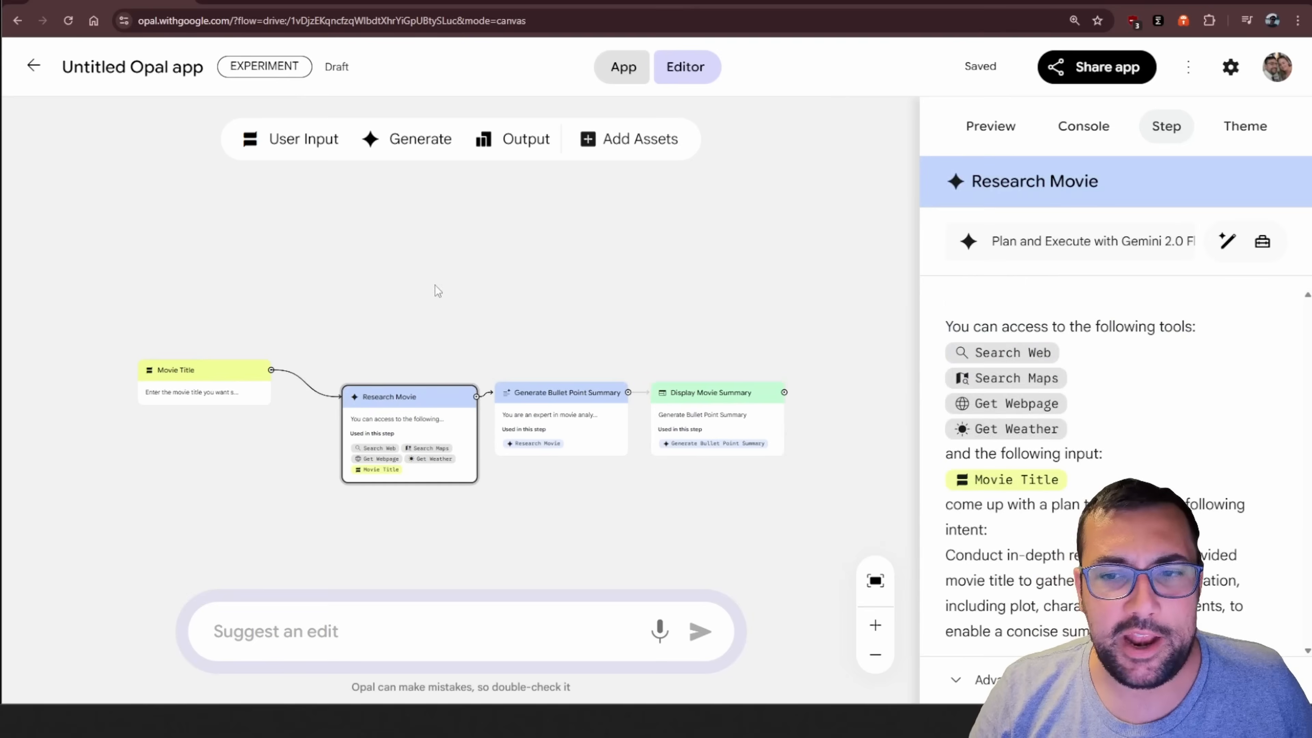
Return to full app view and read the finished output for Forrest Gump
{"action": "left_click", "coordinate": [623, 67]}
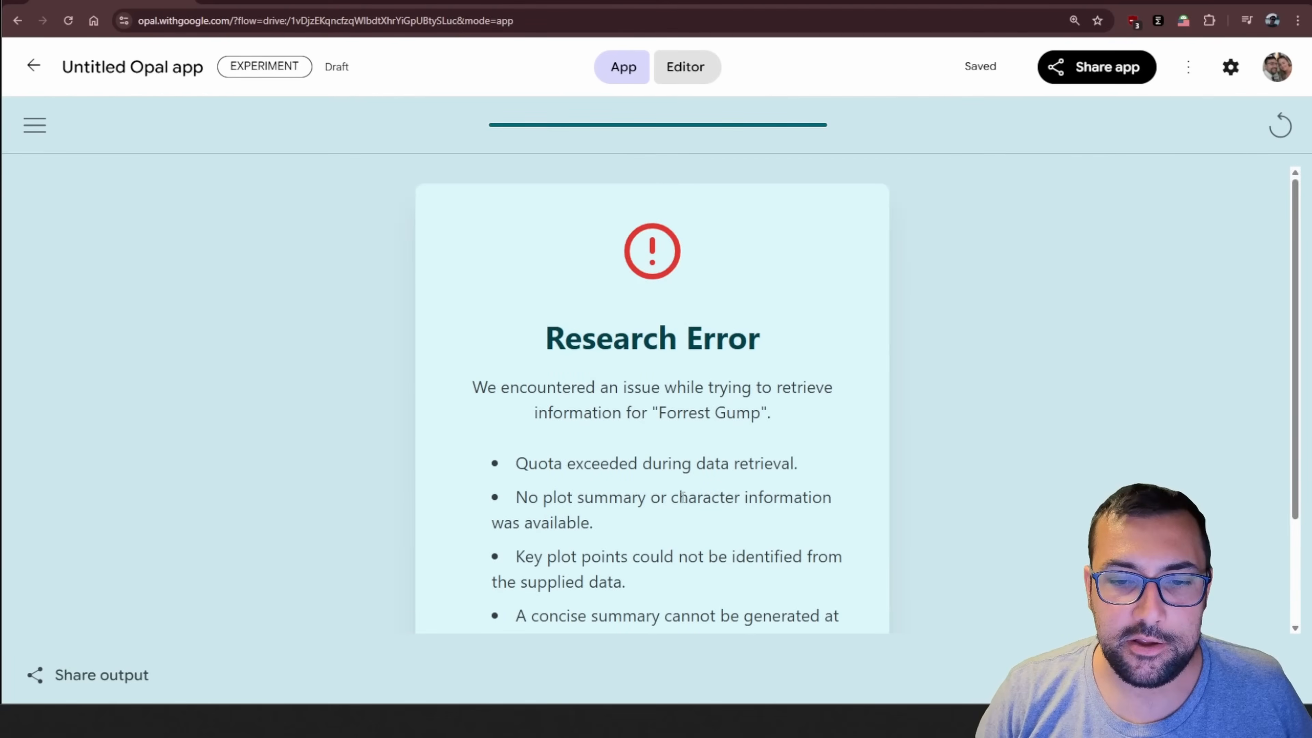
{"action": "scroll", "coordinate": [595, 481], "scroll_direction": "down", "scroll_amount": 3}
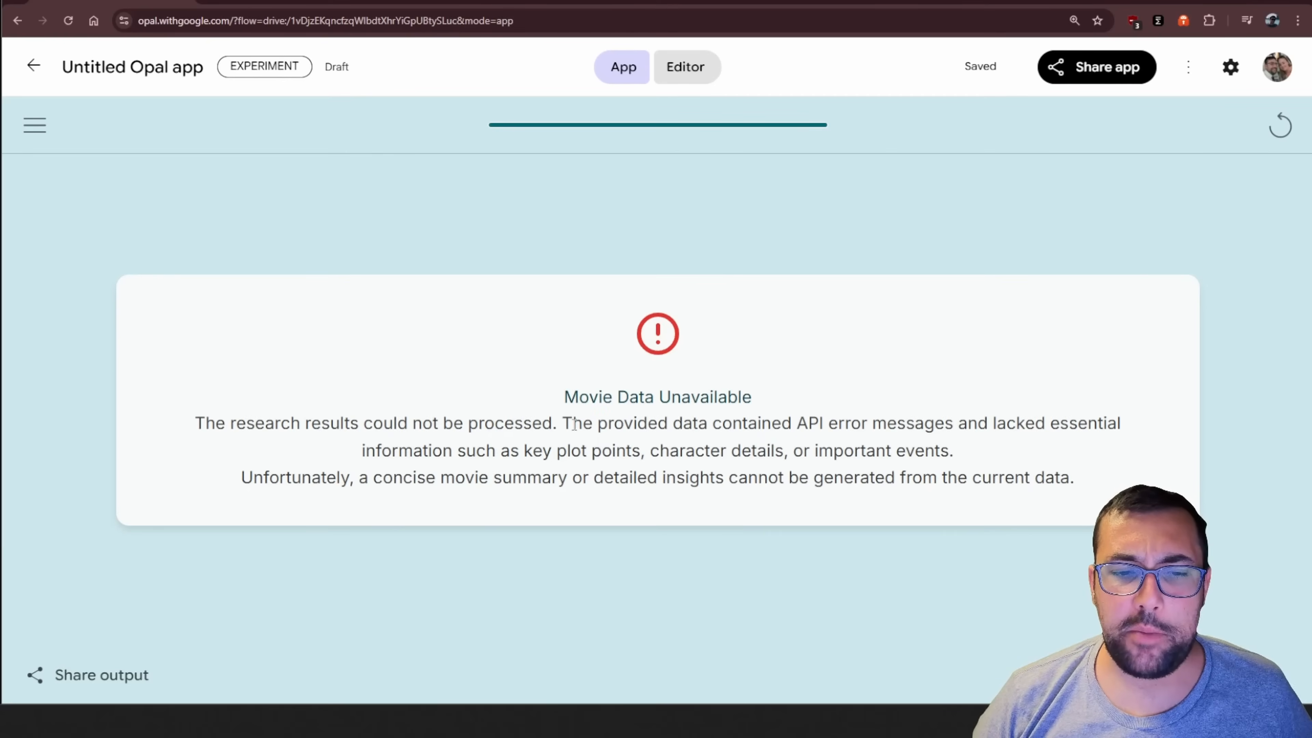
{"action": "left_click_drag", "start_coordinate": [599, 425], "coordinate": [958, 446]}
Switch to Gemini and submit the prompt "forrest gump I want a quick movie summary using 4 bullet points."
{"action": "left_click", "coordinate": [373, 4]}
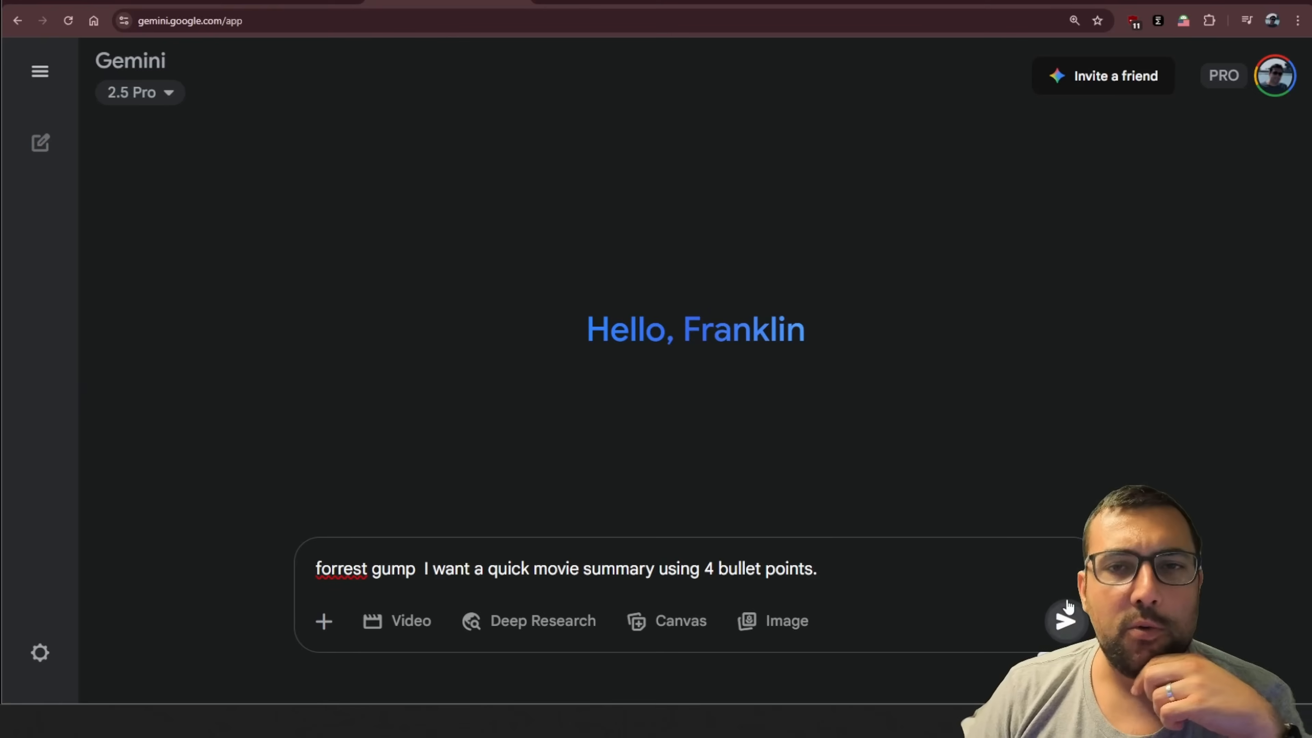
{"action": "left_click", "coordinate": [1066, 622]}
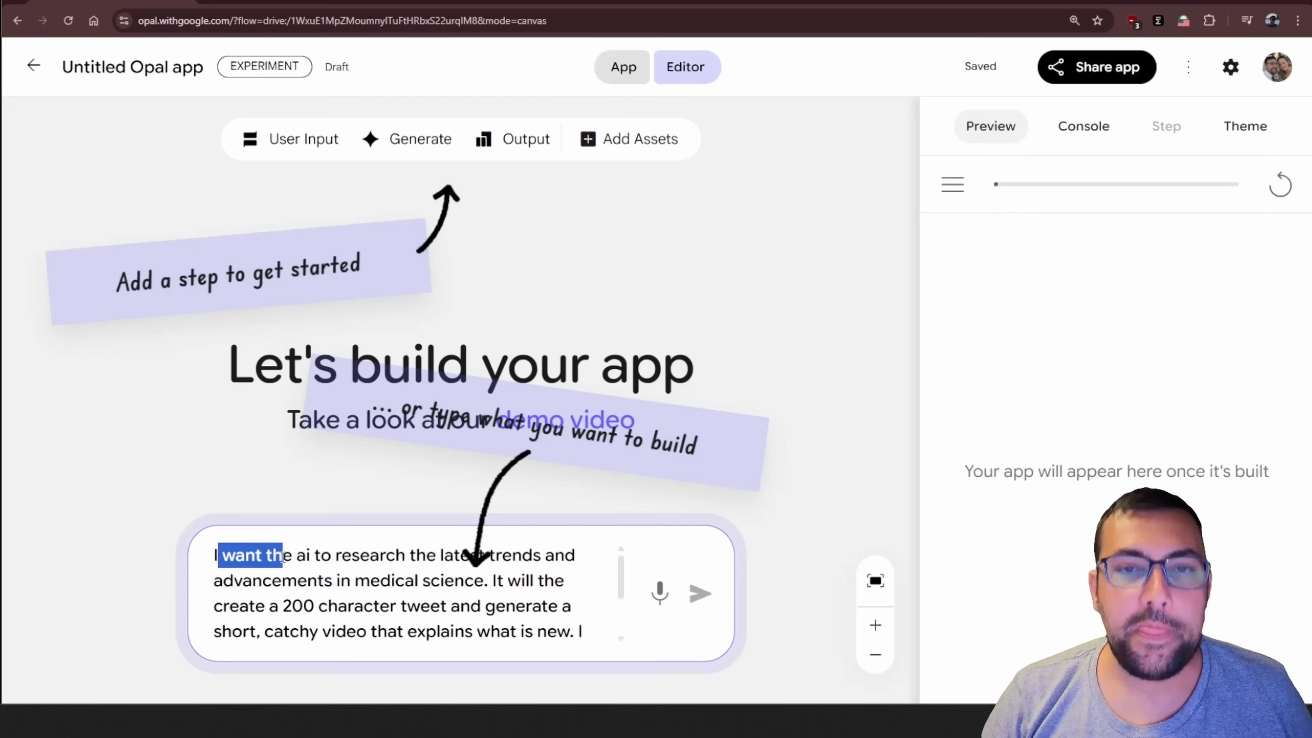
In a new Opal app, submit the prompt for medical science trend research, a 200 character tweet and short video by a 25-year-old female influencer, output as HTML
{"action": "left_click_drag", "start_coordinate": [283, 556], "coordinate": [507, 628]}
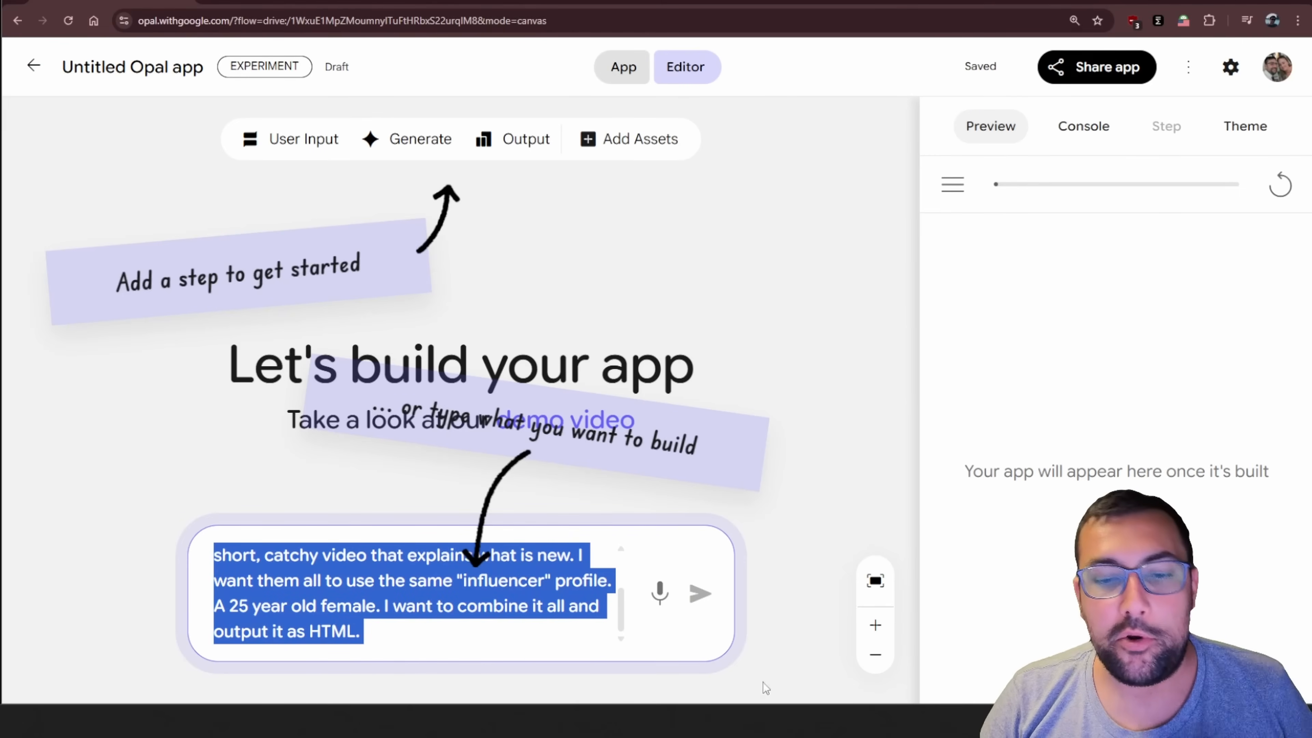
{"action": "left_click", "coordinate": [703, 597]}
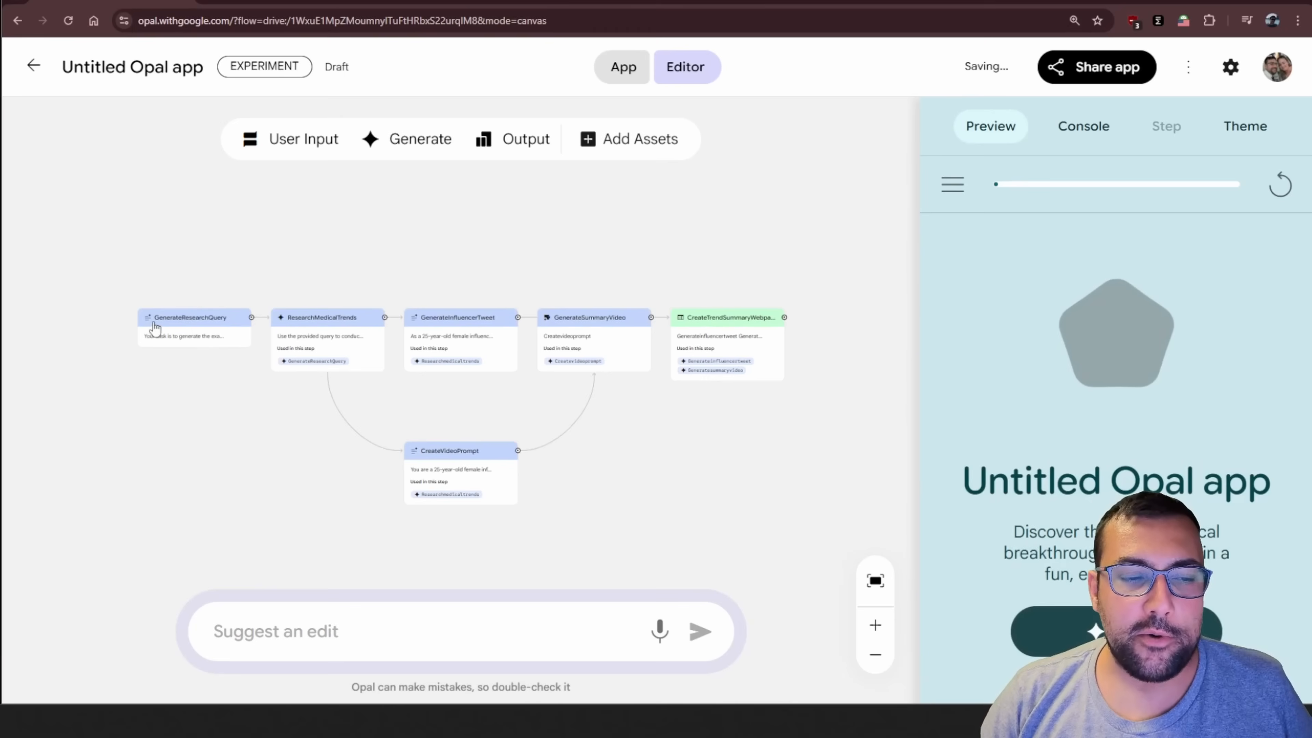
Examine the prompt instructions inside the GenerateResearchQuery node of the medical trends workflow
{"action": "left_click", "coordinate": [179, 332]}
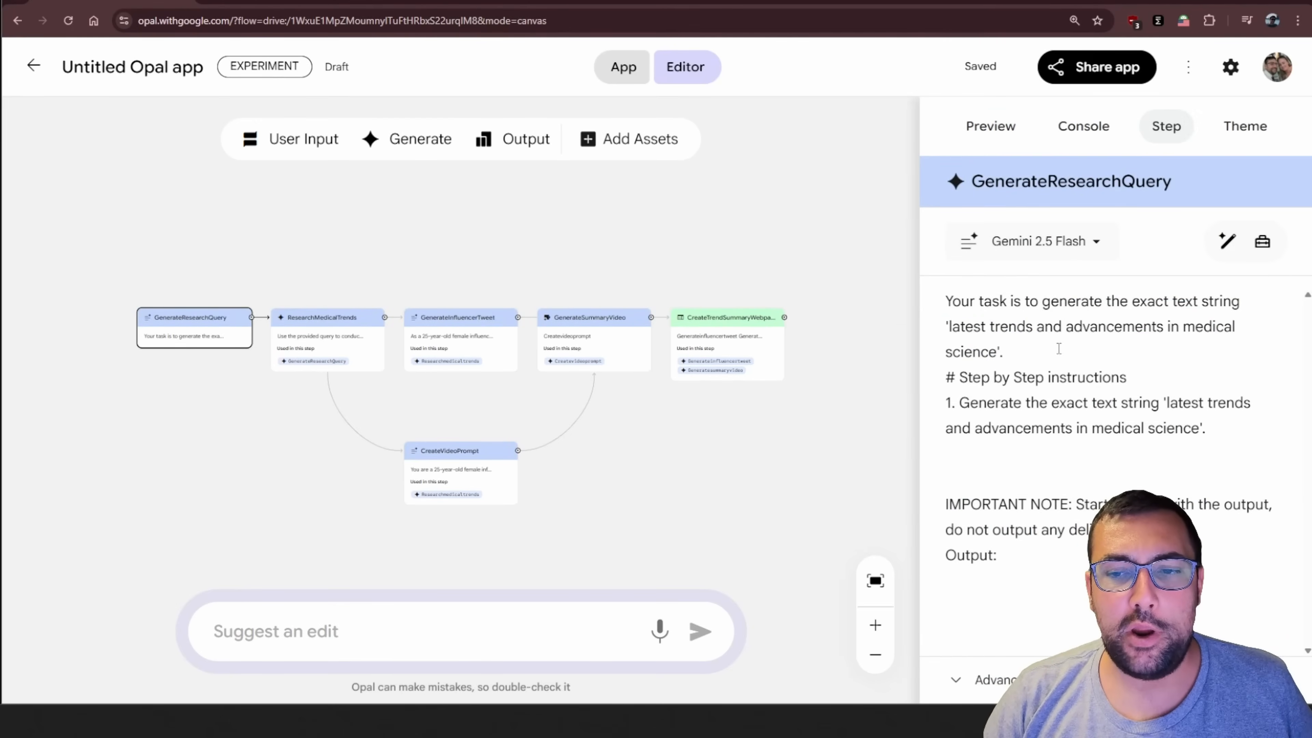
{"action": "left_click_drag", "start_coordinate": [976, 306], "coordinate": [997, 557]}
{"action": "left_click", "coordinate": [1016, 543]}
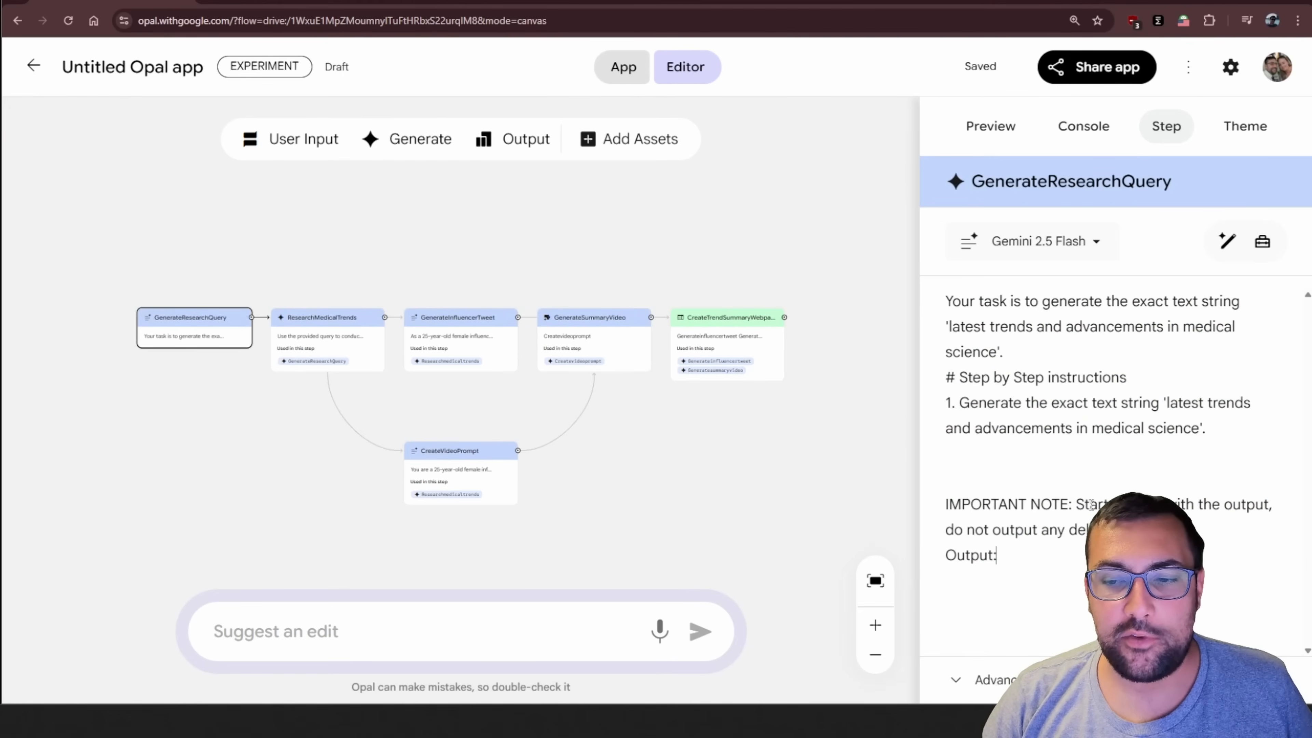
{"action": "left_click_drag", "start_coordinate": [1245, 517], "coordinate": [1257, 520]}
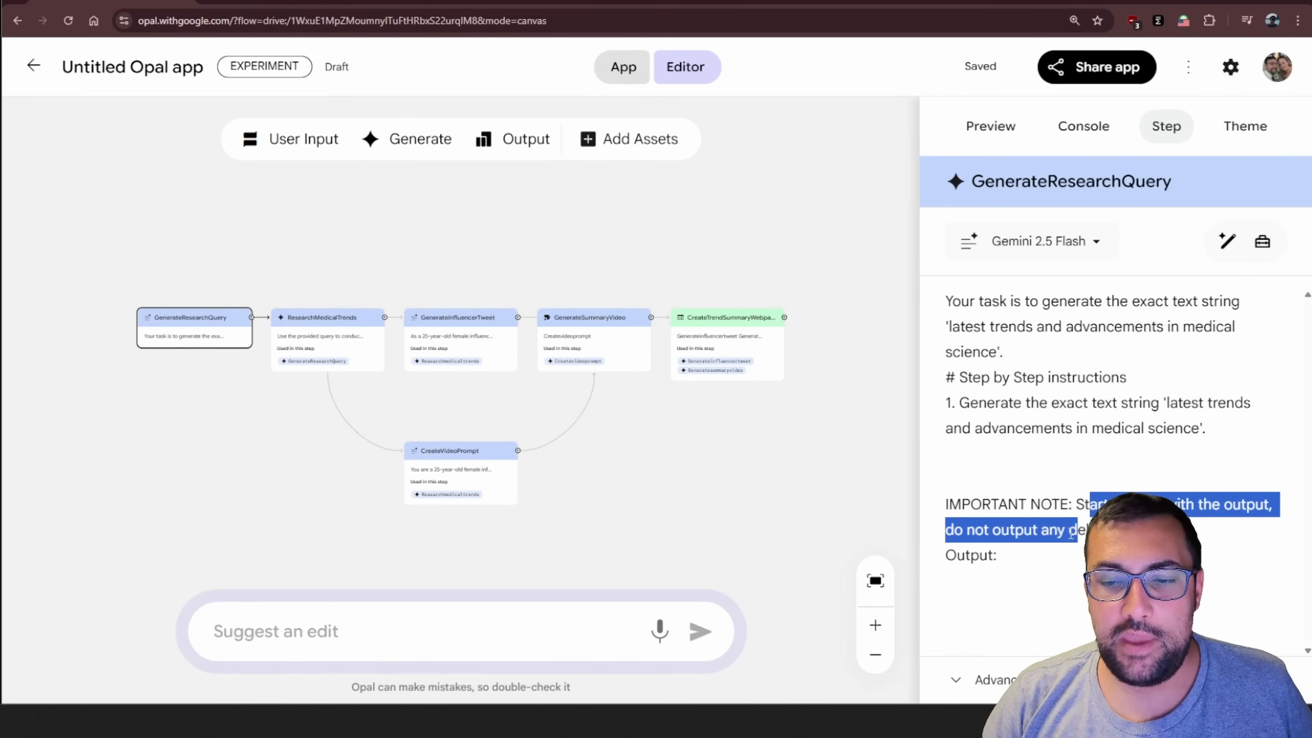
{"action": "left_click", "coordinate": [293, 380]}
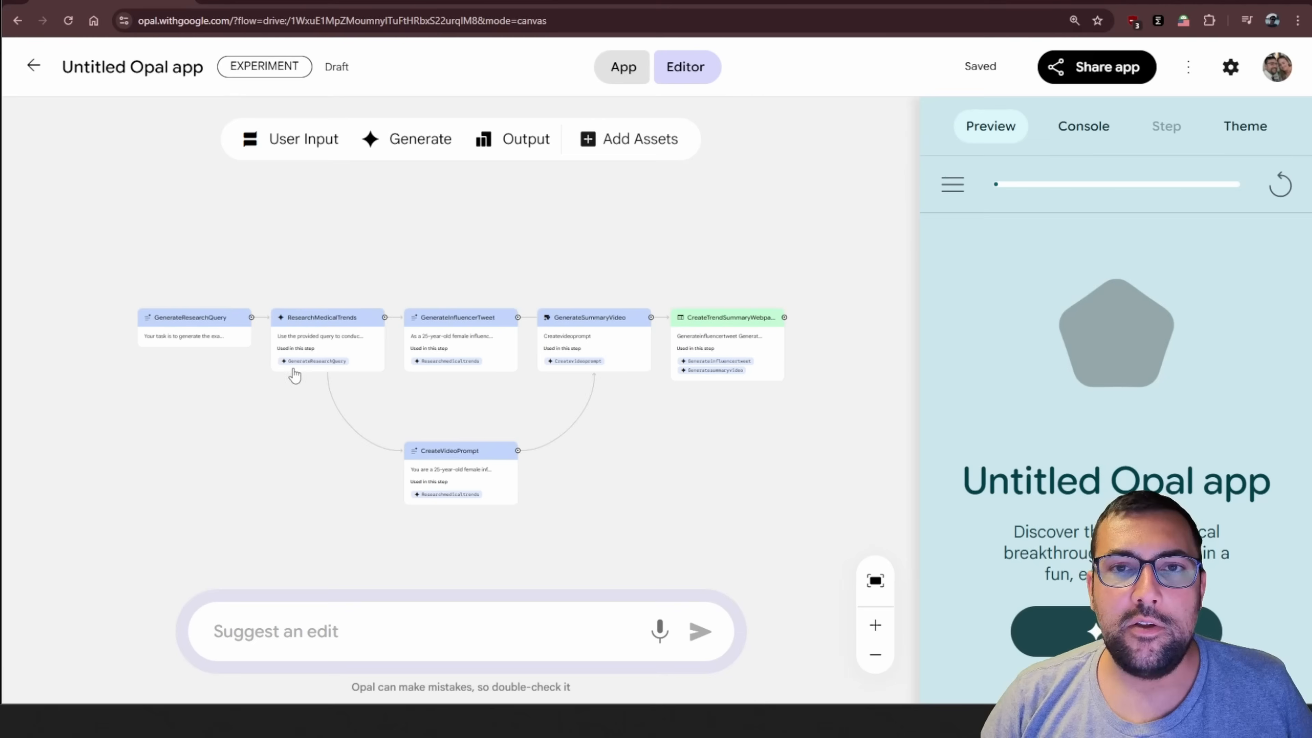
{"action": "left_click", "coordinate": [183, 344]}
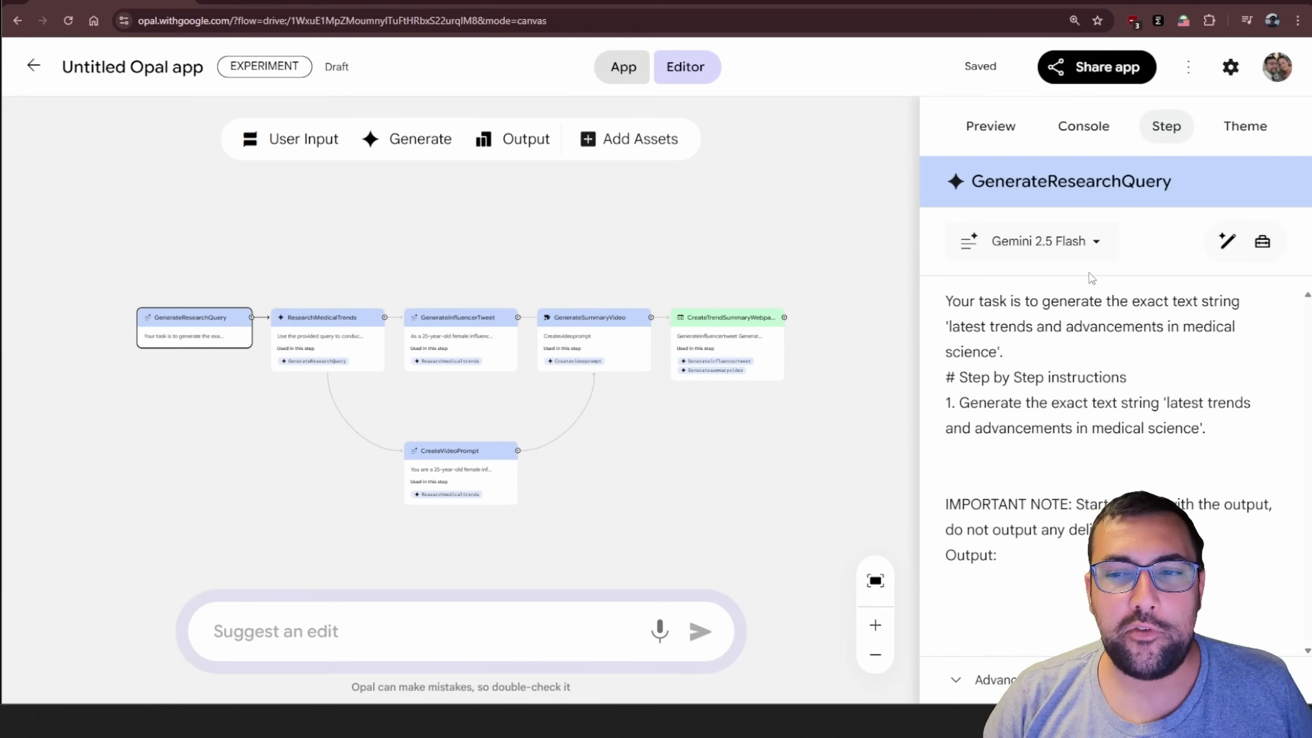
{"action": "left_click_drag", "start_coordinate": [954, 306], "coordinate": [1133, 378]}
{"action": "left_click", "coordinate": [1133, 378]}
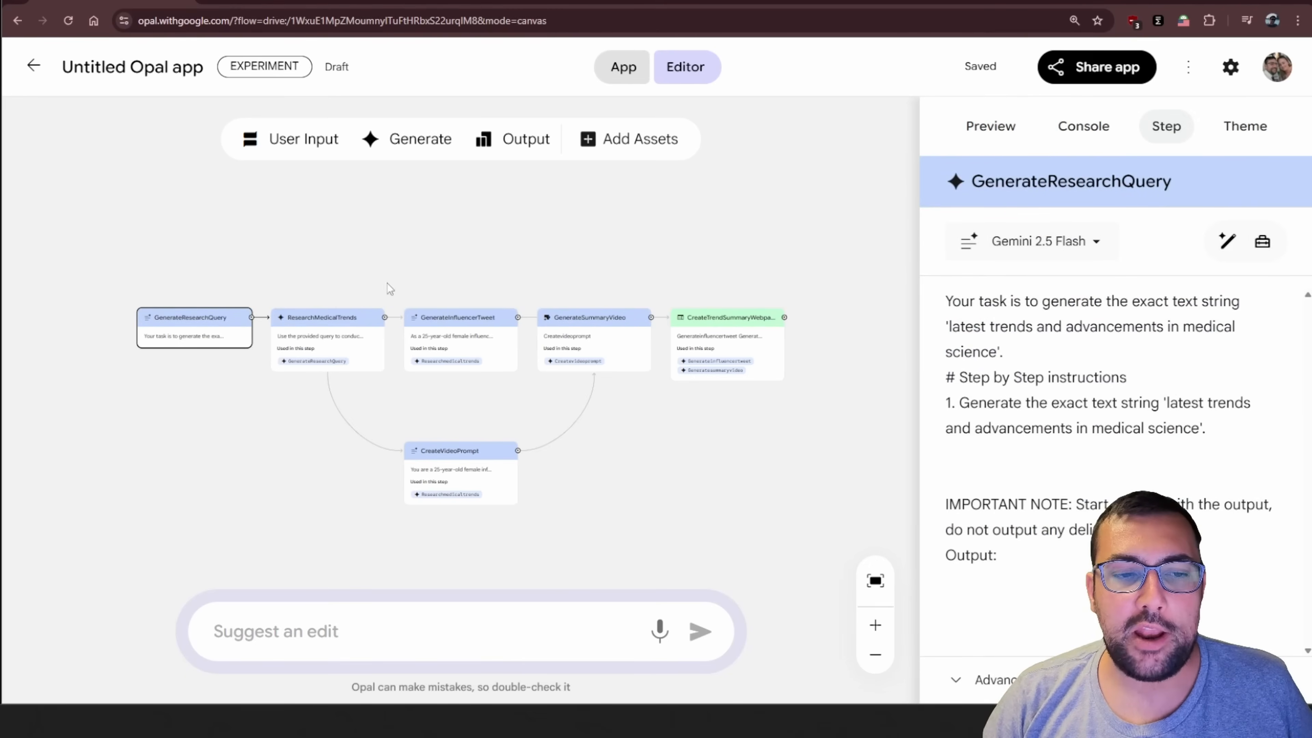
Examine the instructions and models of the ResearchMedicalTrends, CreateVideoPrompt, GenerateInfluencerTweet, GenerateSummaryVideo and CreateTrendSummaryWebpage nodes
{"action": "left_click", "coordinate": [341, 340]}
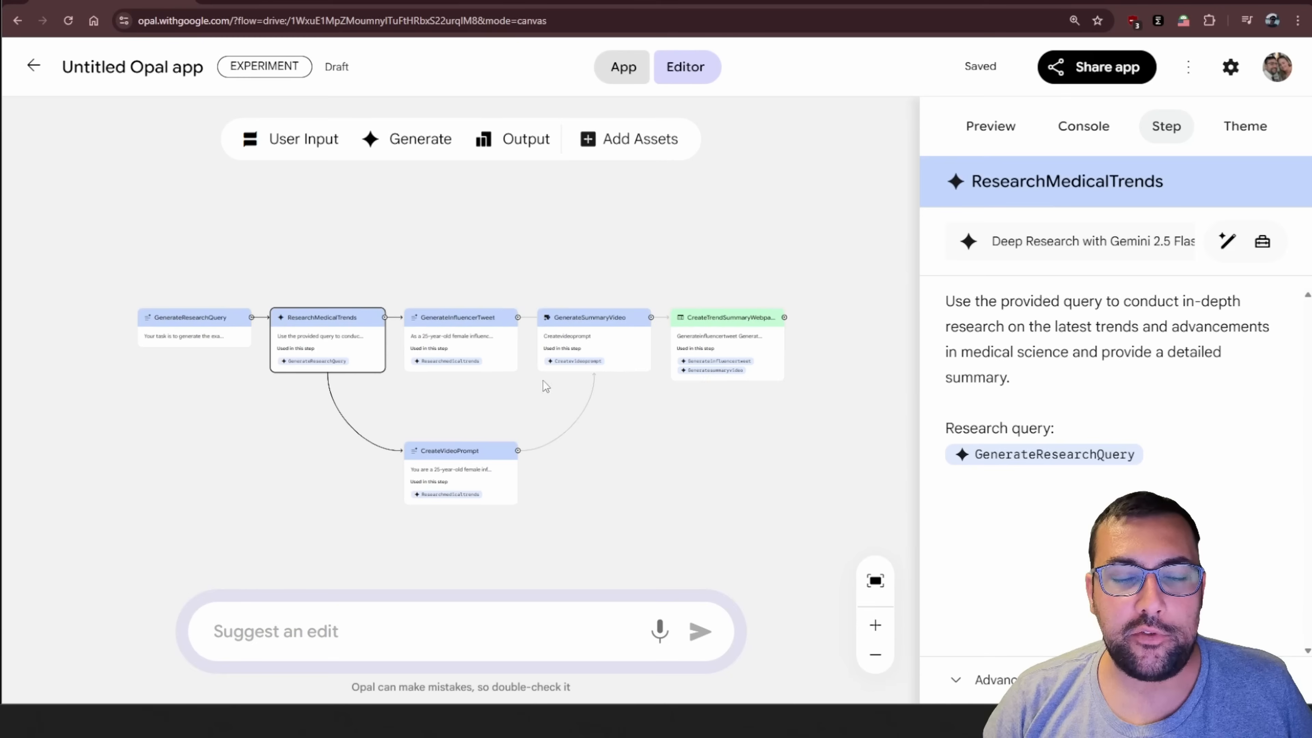
{"action": "left_click", "coordinate": [484, 480]}
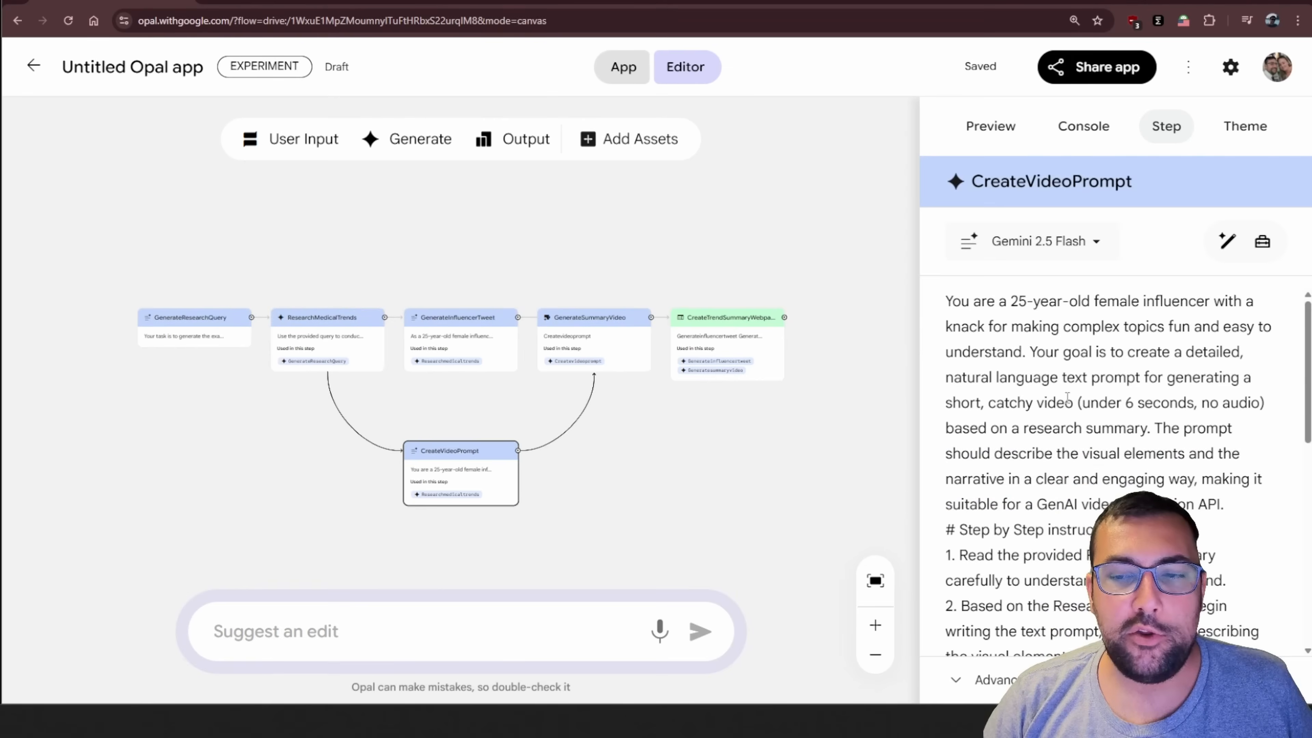
{"action": "left_click", "coordinate": [433, 340]}
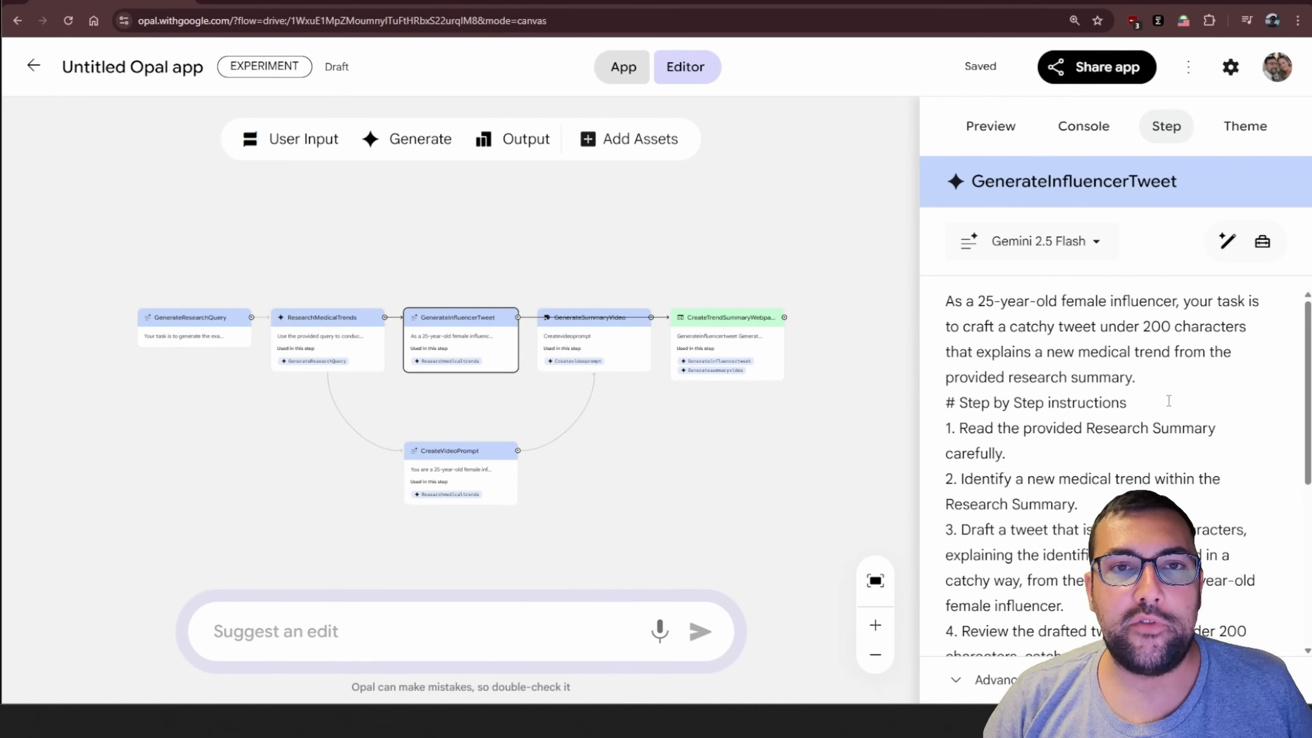
{"action": "scroll", "coordinate": [1169, 402], "scroll_direction": "down", "scroll_amount": 4}
{"action": "left_click", "coordinate": [328, 331]}
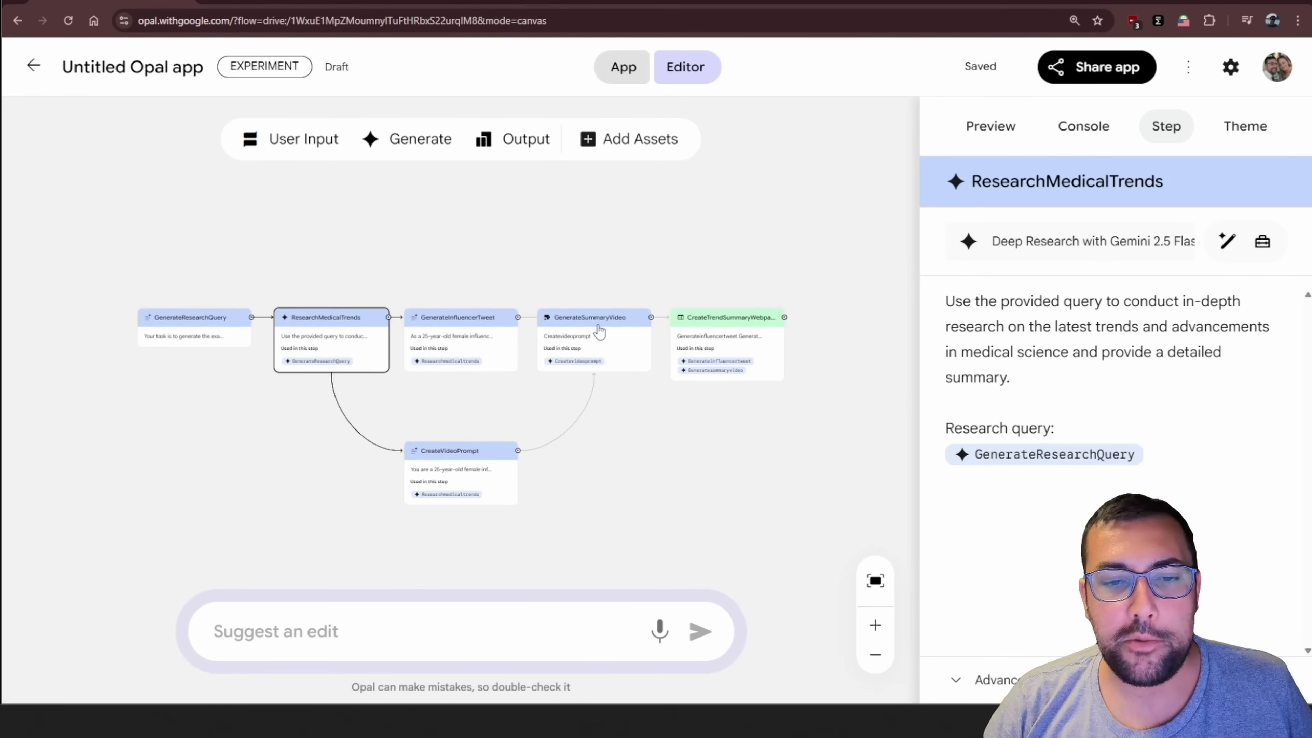
{"action": "left_click", "coordinate": [597, 334]}
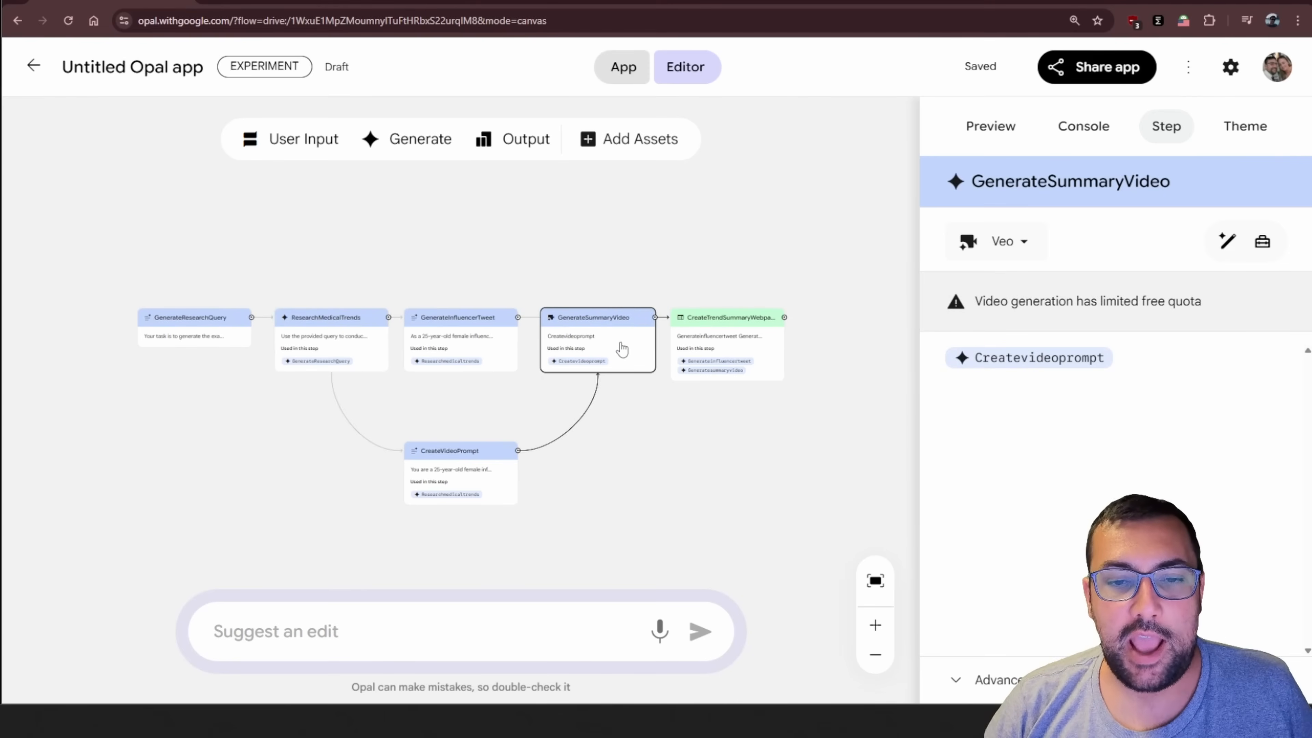
{"action": "left_click", "coordinate": [752, 333]}
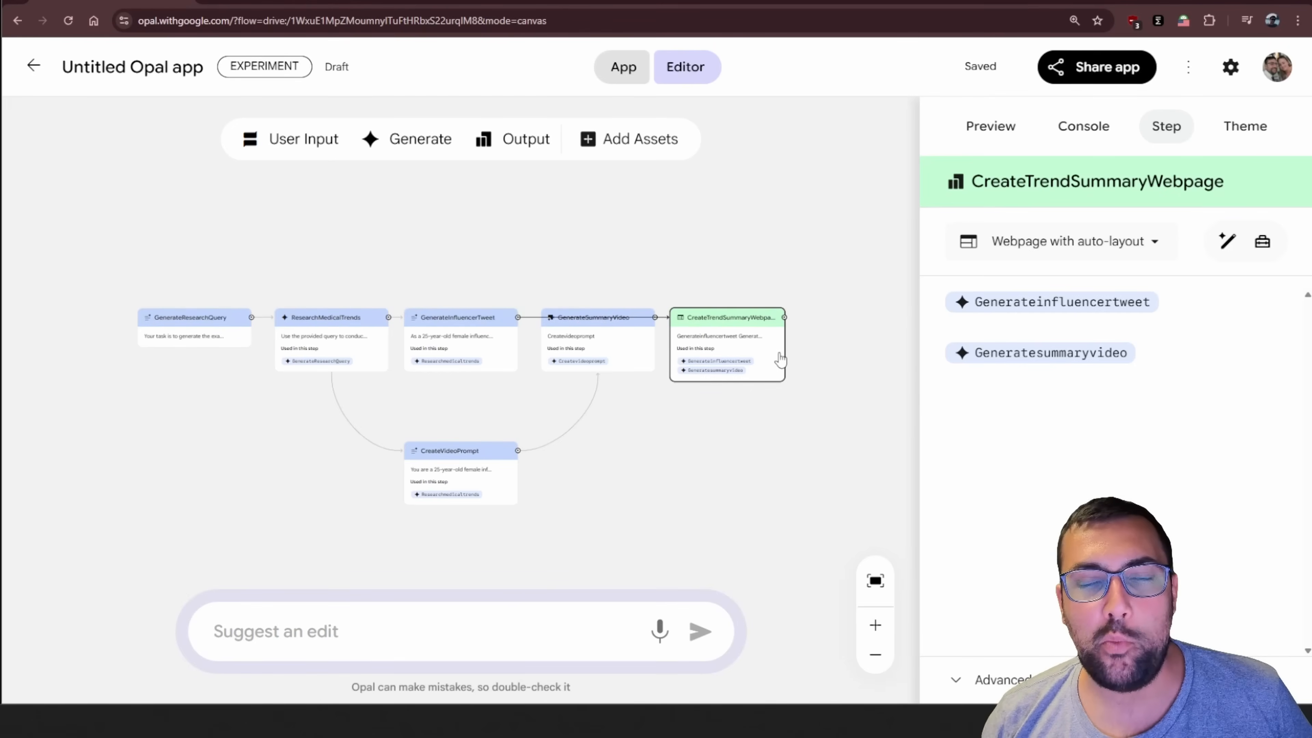
Open the medical trends app in full app view and start running it
{"action": "left_click", "coordinate": [991, 125]}
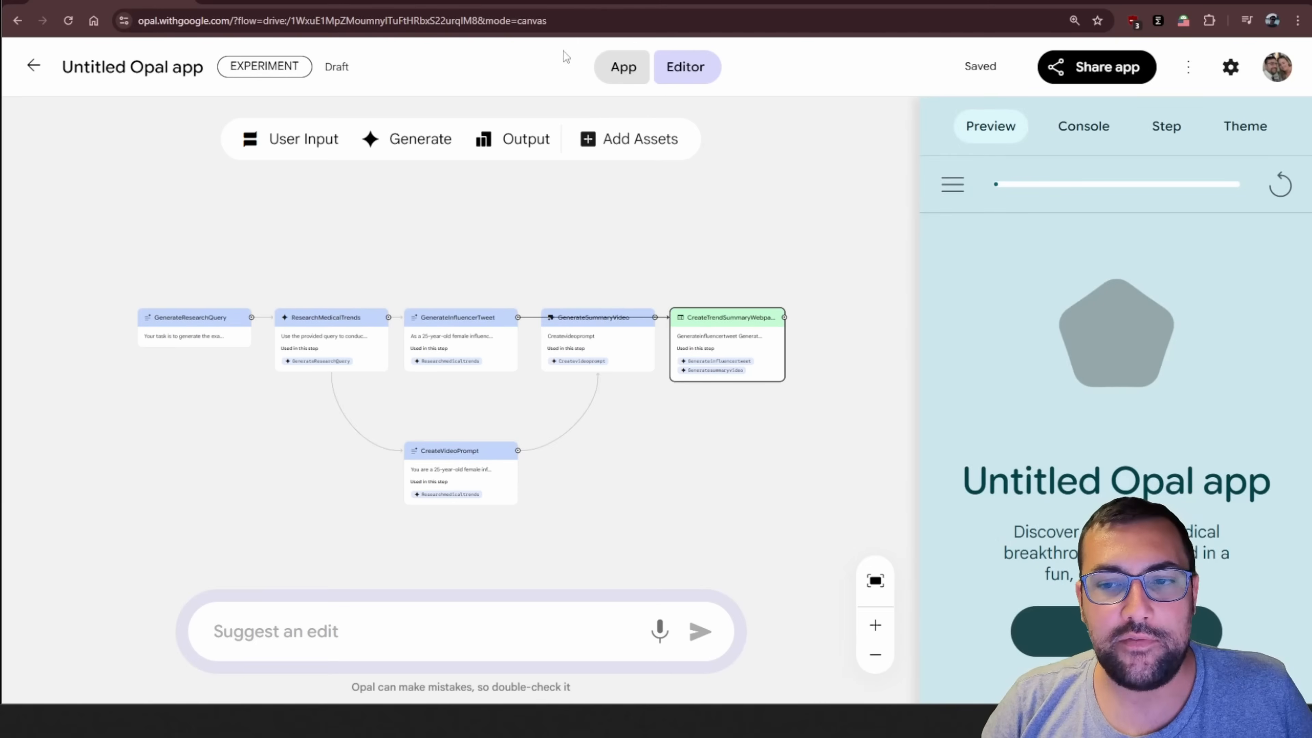
{"action": "left_click", "coordinate": [630, 72]}
{"action": "left_click", "coordinate": [780, 569]}
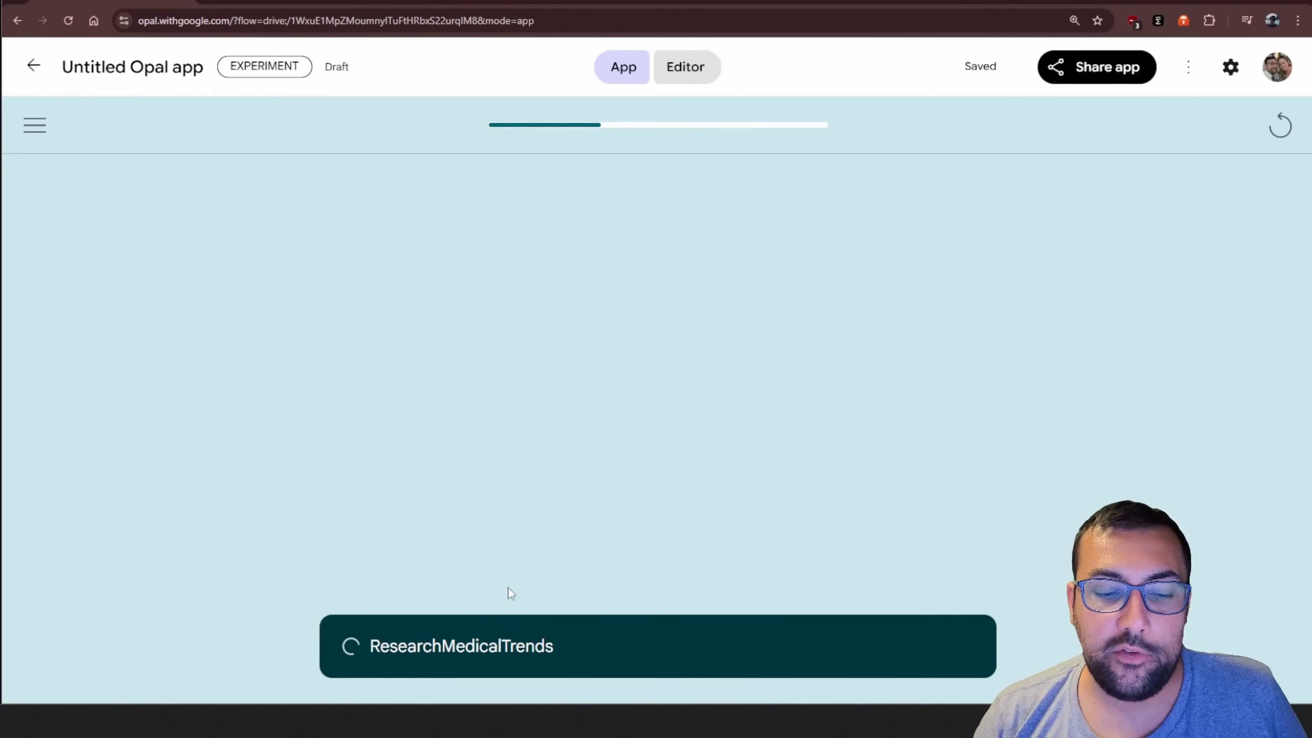
Return to the workflow editor and read the first web search's term and findings in the run's console log
{"action": "left_click", "coordinate": [689, 73]}
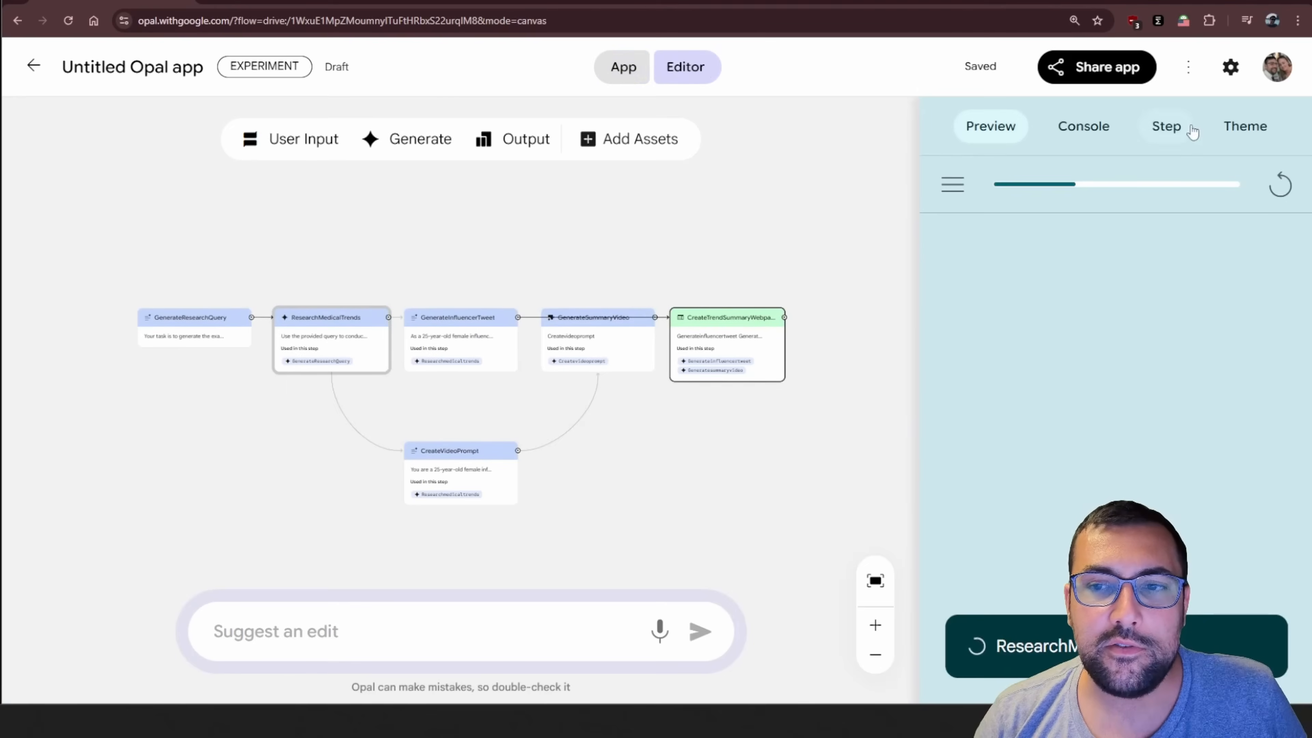
{"action": "left_click", "coordinate": [1110, 131]}
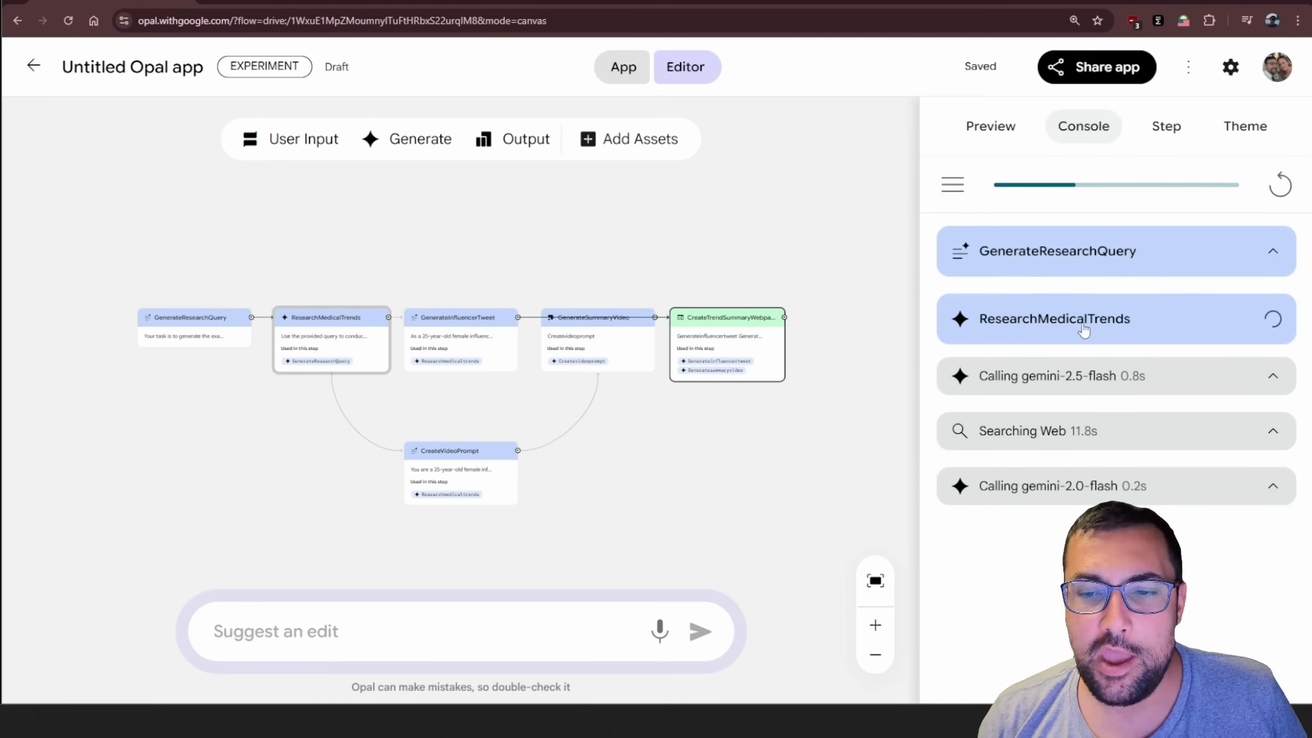
{"action": "left_click", "coordinate": [1057, 439]}
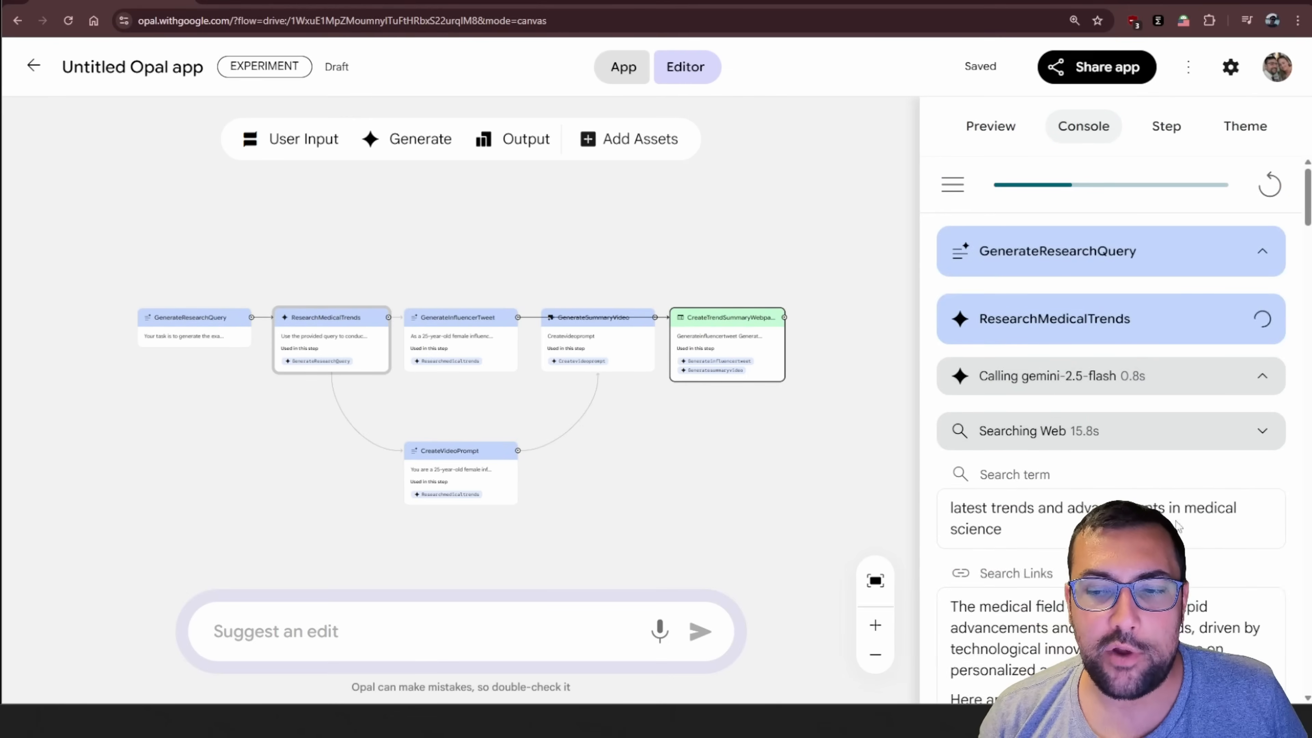
{"action": "scroll", "coordinate": [973, 444], "scroll_direction": "down", "scroll_amount": 4}
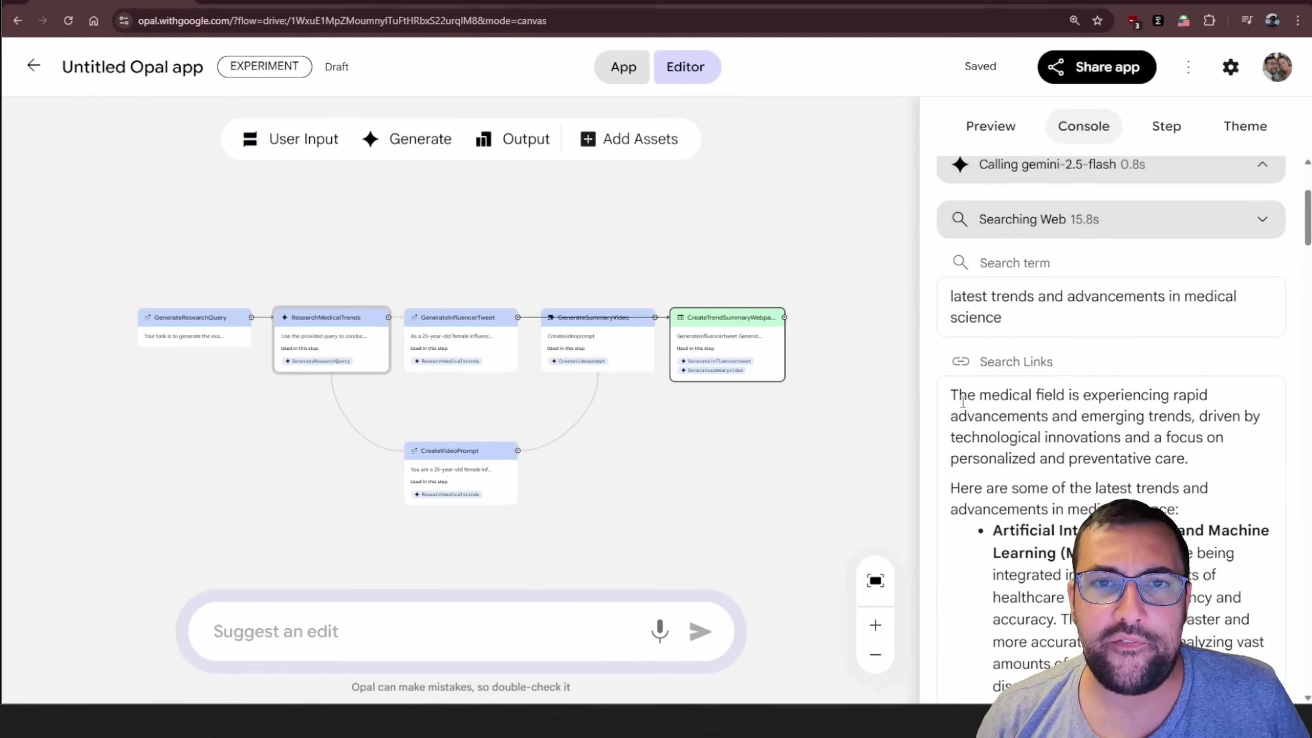
{"action": "scroll", "coordinate": [963, 404], "scroll_direction": "down", "scroll_amount": 4}
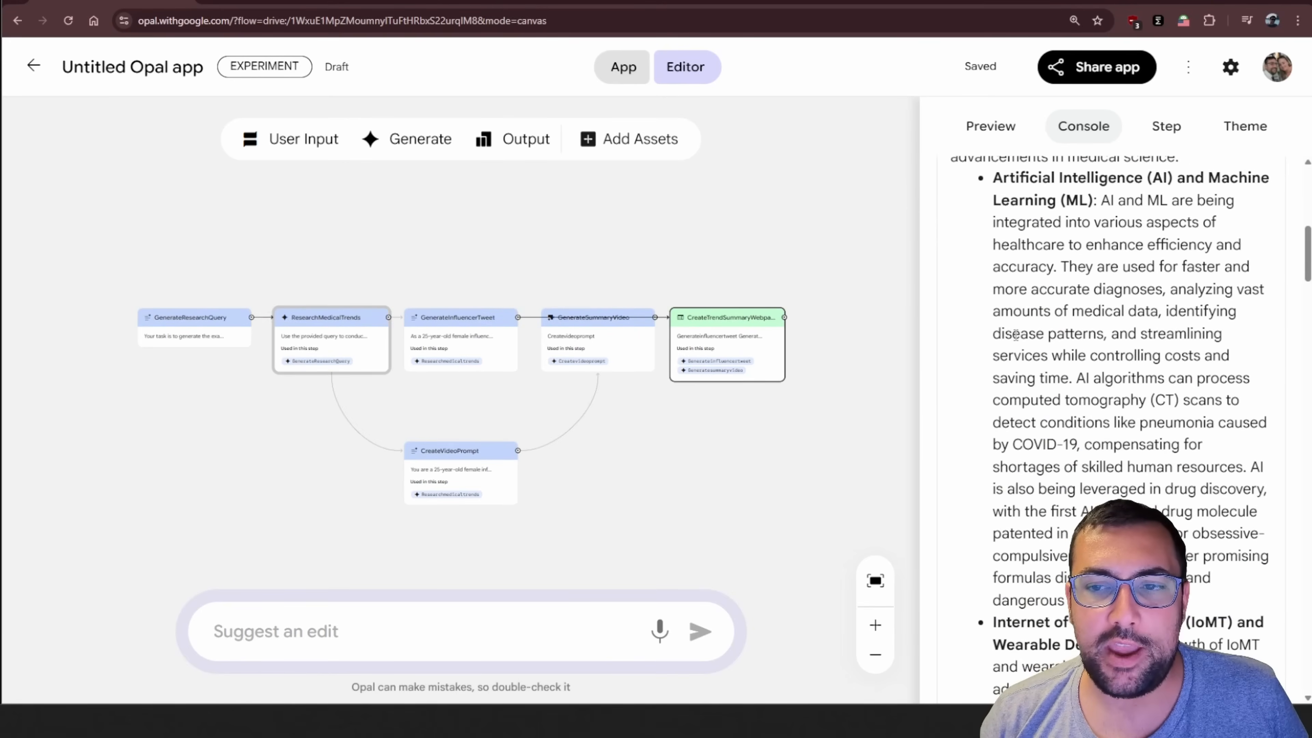
{"action": "scroll", "coordinate": [1093, 200], "scroll_direction": "down", "scroll_amount": 9}
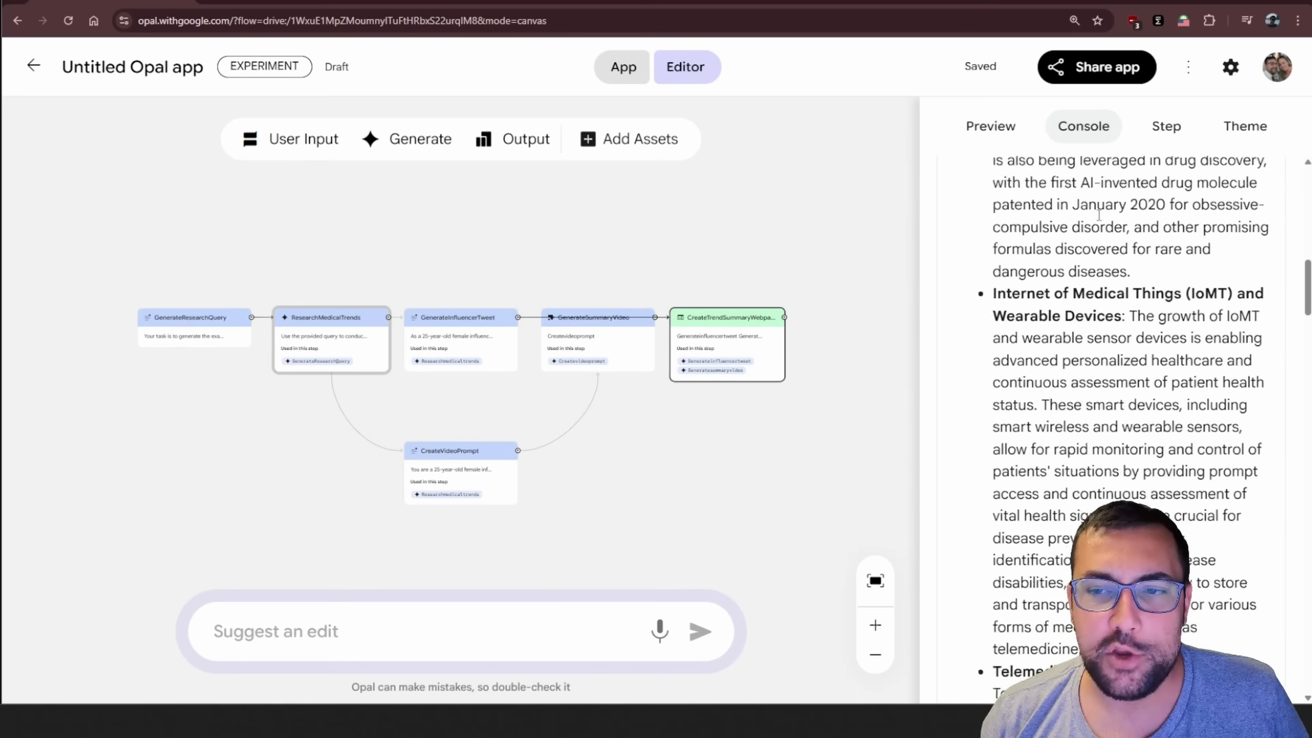
{"action": "scroll", "coordinate": [1099, 214], "scroll_direction": "down", "scroll_amount": 10}
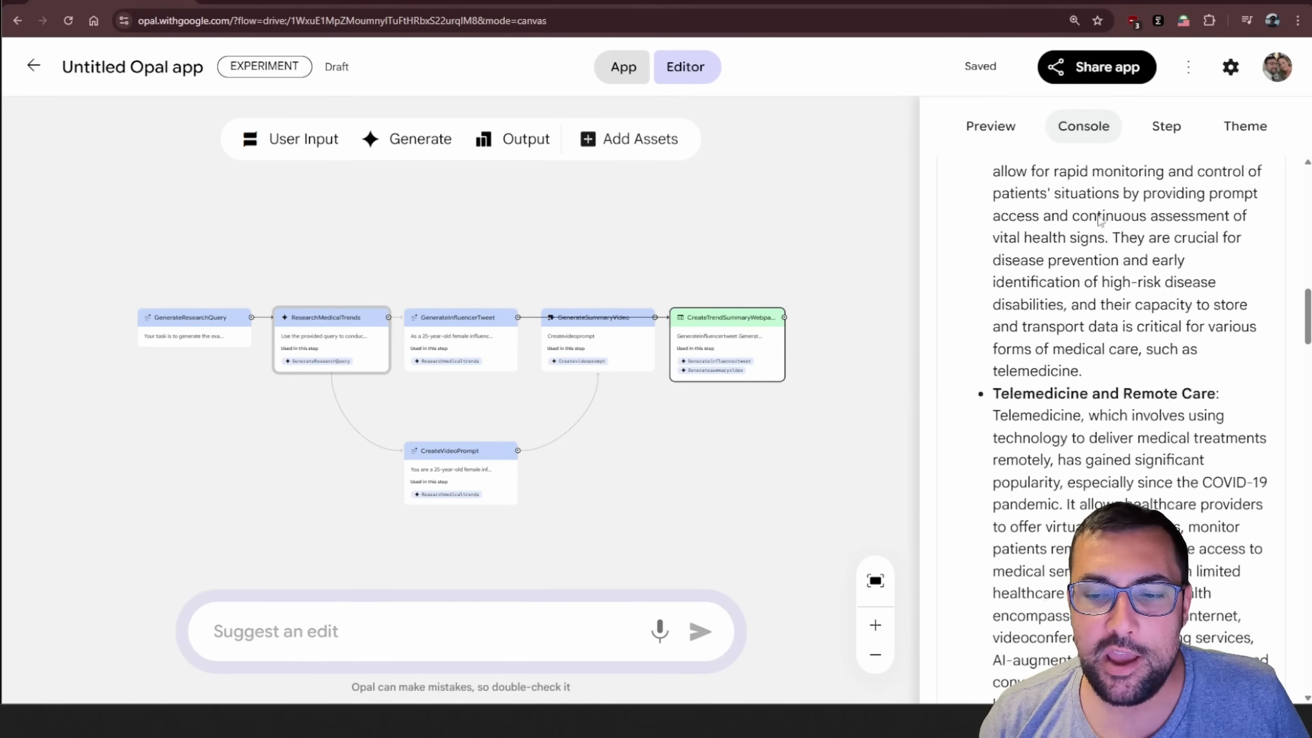
{"action": "scroll", "coordinate": [1099, 215], "scroll_direction": "up", "scroll_amount": 20}
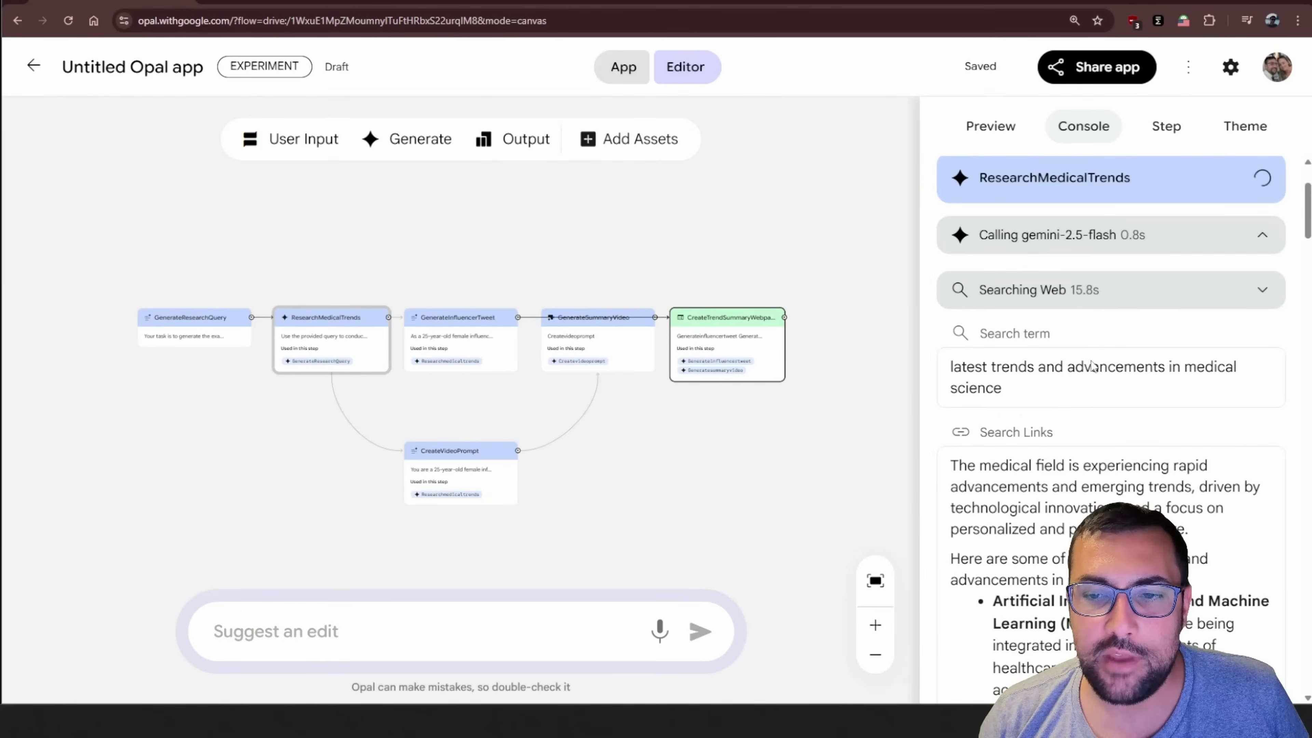
{"action": "left_click", "coordinate": [1096, 305]}
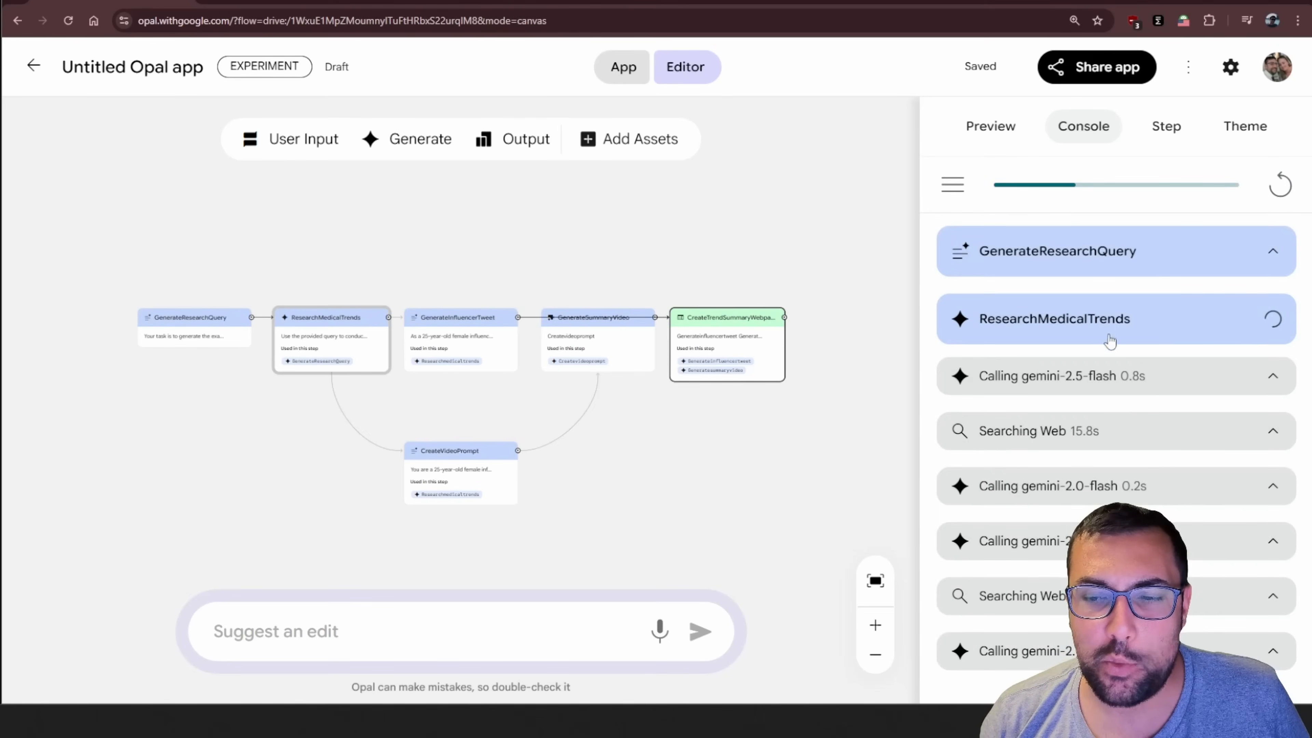
Look through the remaining model calls and web searches logged under the running ResearchMedicalTrends step
{"action": "left_click", "coordinate": [1102, 322]}
{"action": "left_click", "coordinate": [1137, 321]}
{"action": "scroll", "coordinate": [1121, 372], "scroll_direction": "down", "scroll_amount": 1}
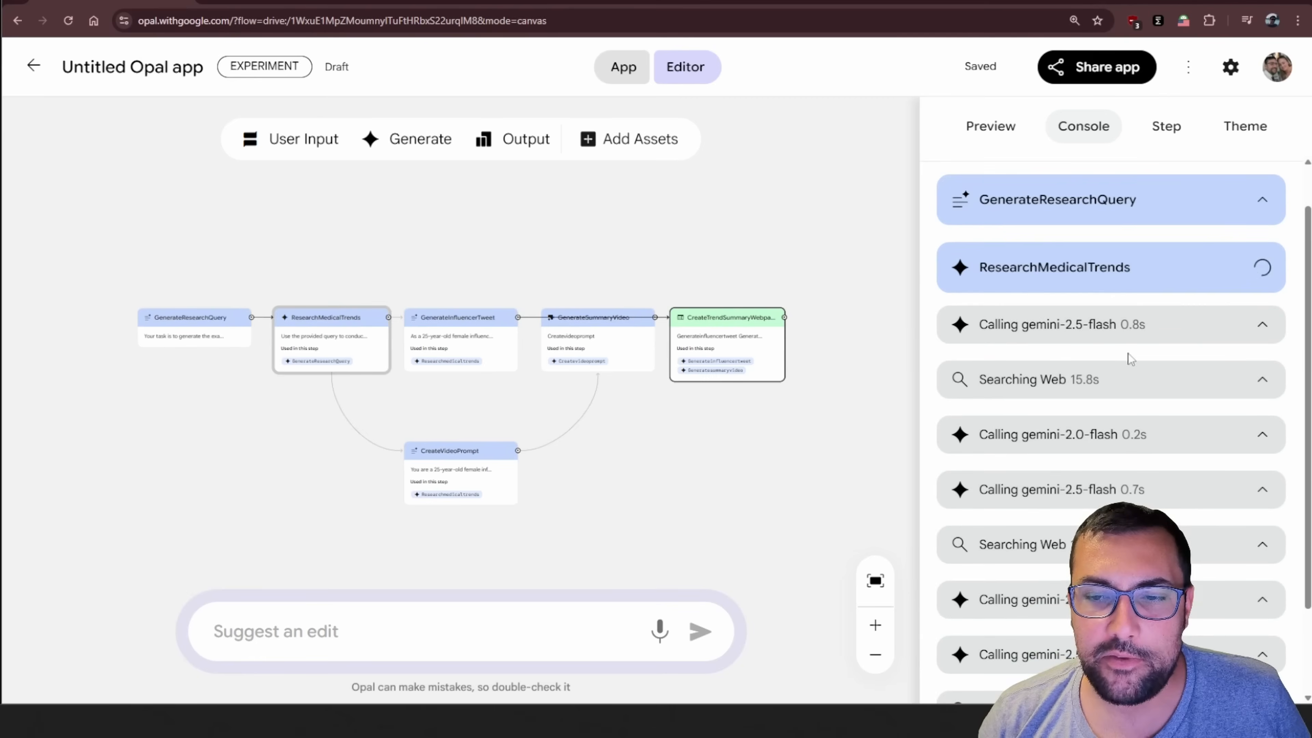
{"action": "left_click", "coordinate": [1121, 328]}
{"action": "left_click", "coordinate": [1109, 343]}
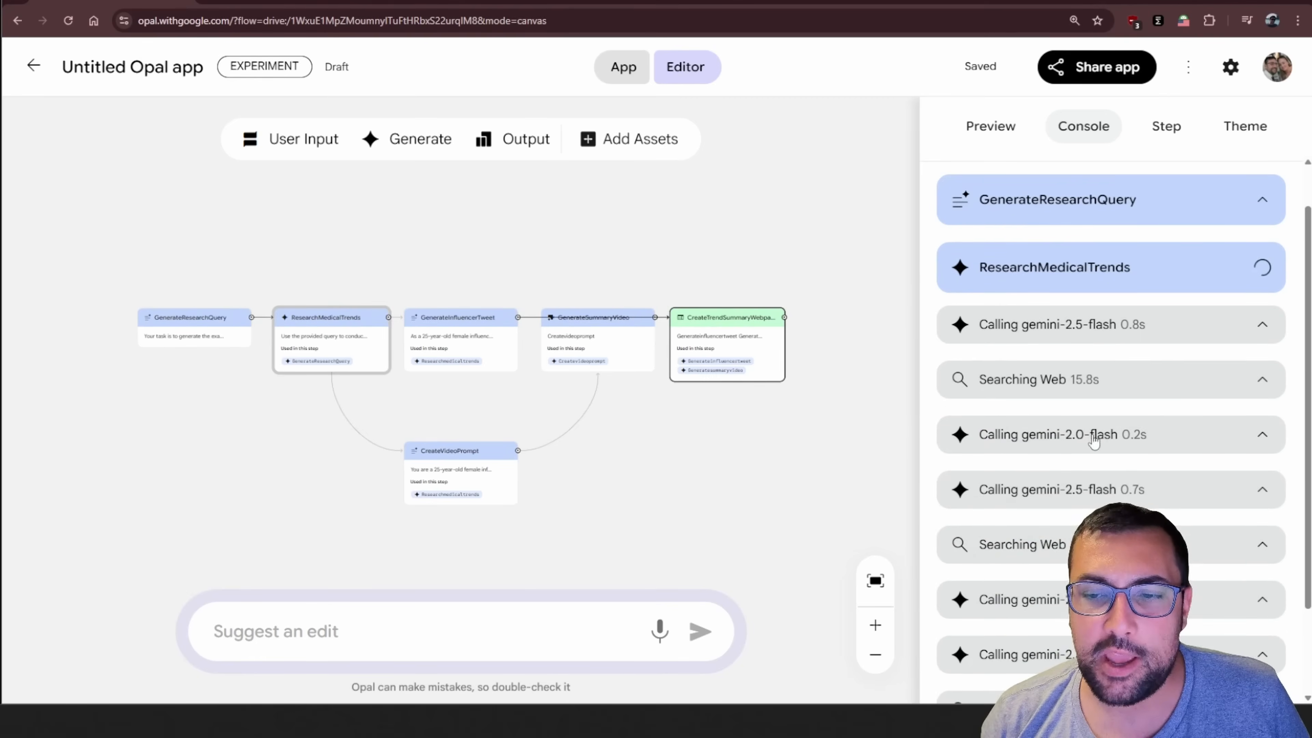
{"action": "scroll", "coordinate": [1054, 413], "scroll_direction": "down", "scroll_amount": 2}
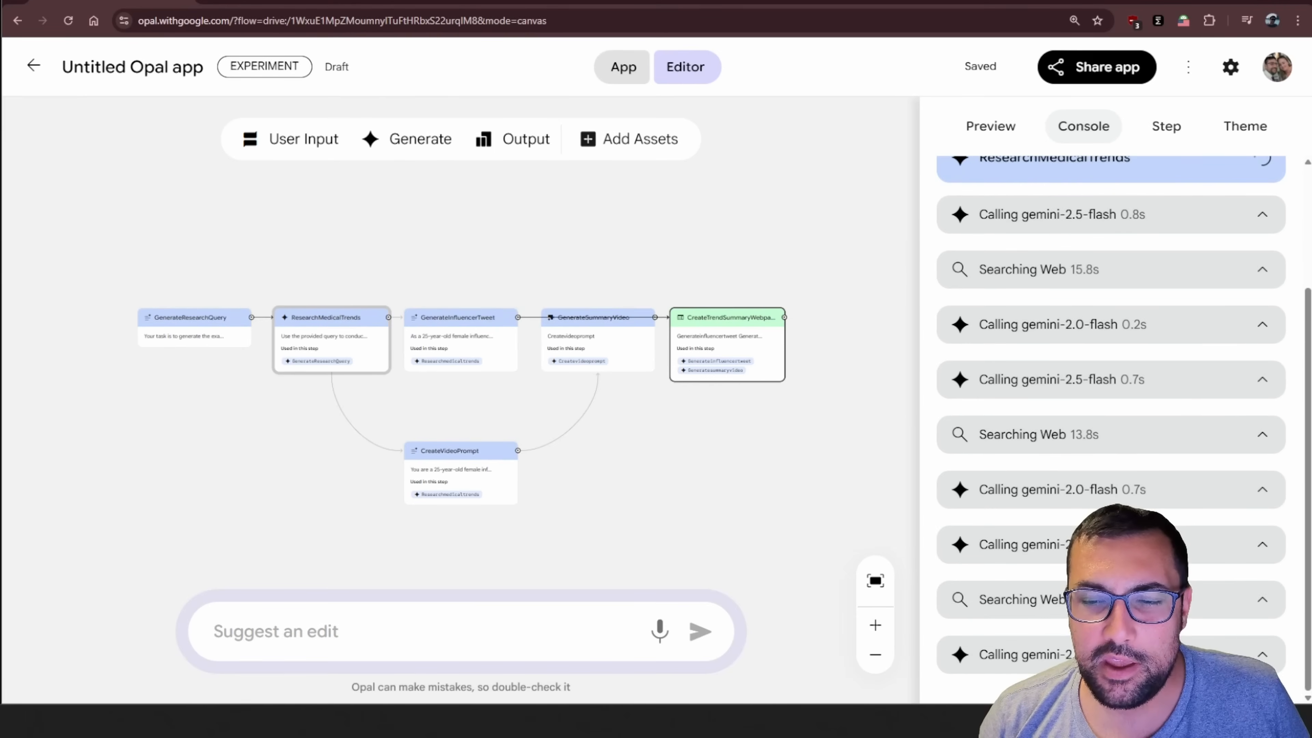
Return to full app view and read the research summary status line in the finished output
{"action": "left_click", "coordinate": [1003, 135]}
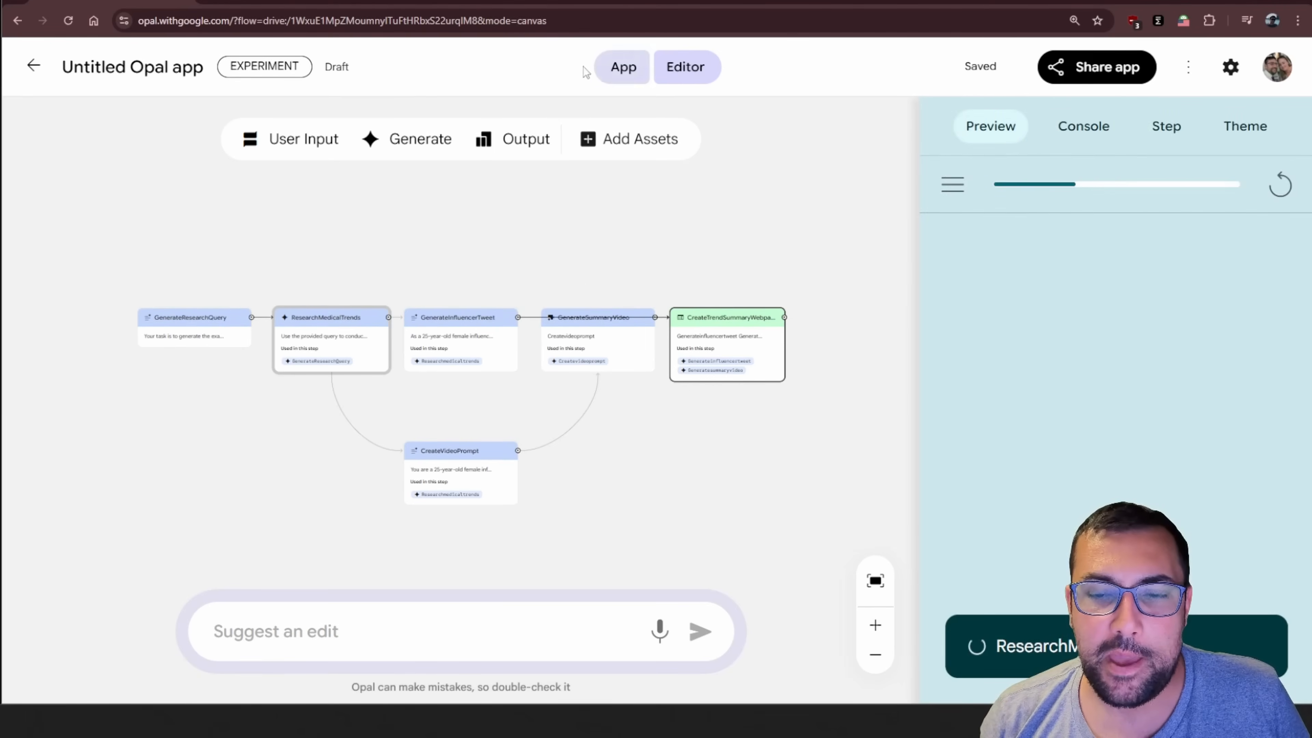
{"action": "left_click", "coordinate": [623, 75]}
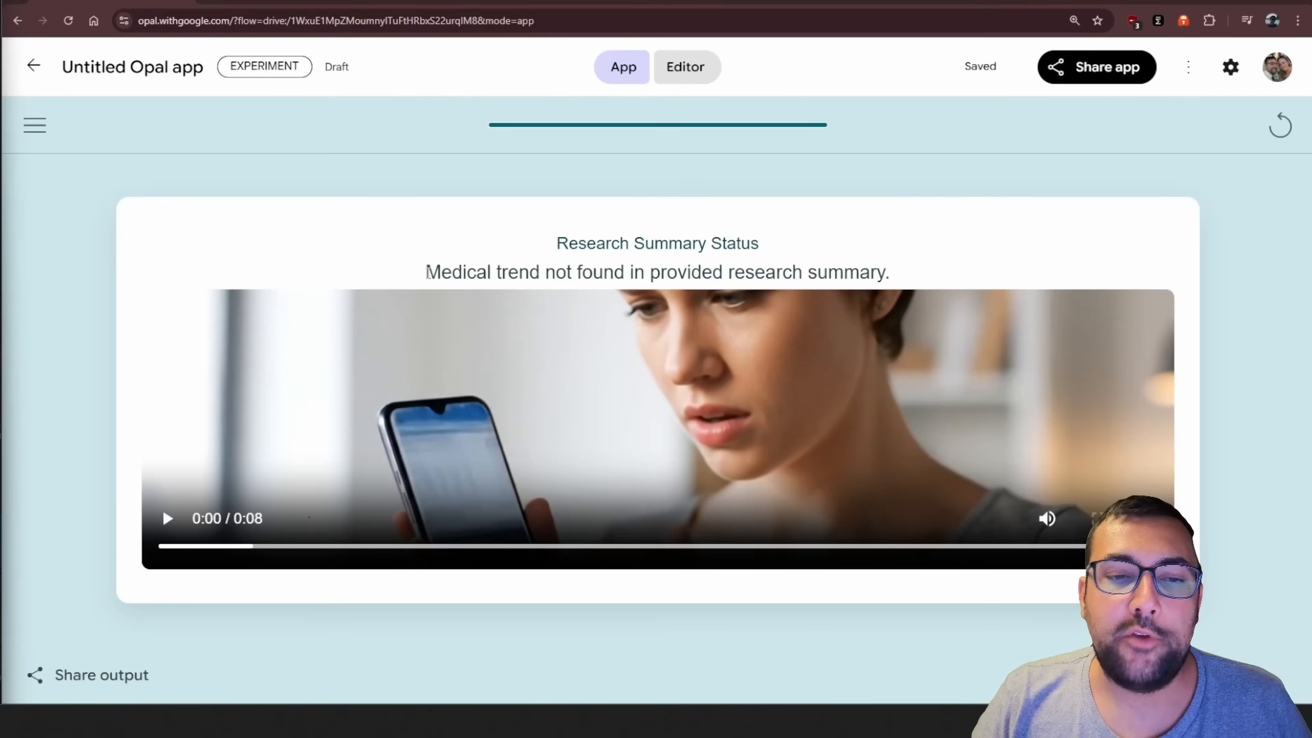
{"action": "left_click_drag", "start_coordinate": [427, 272], "coordinate": [894, 276]}
{"action": "left_click", "coordinate": [895, 277]}
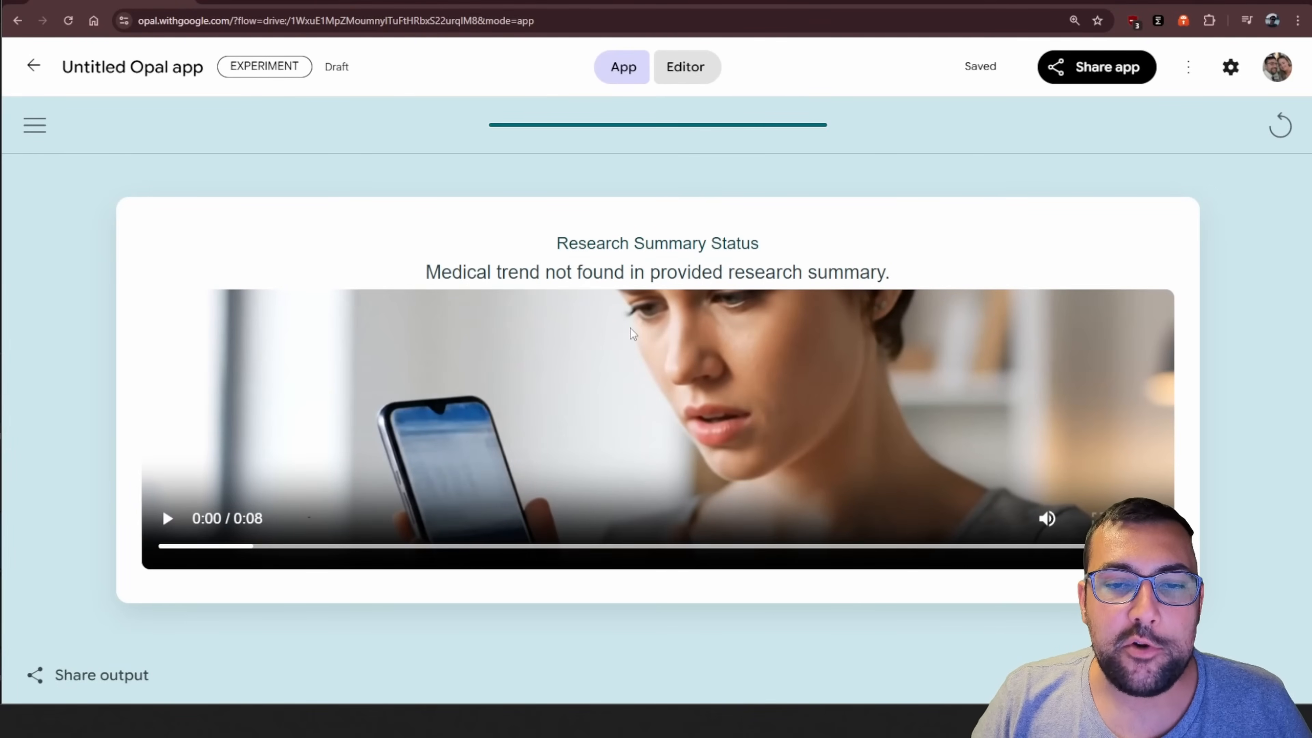
Play the generated summary video from the start to its end, and reread the status line above it
{"action": "left_click", "coordinate": [172, 553]}
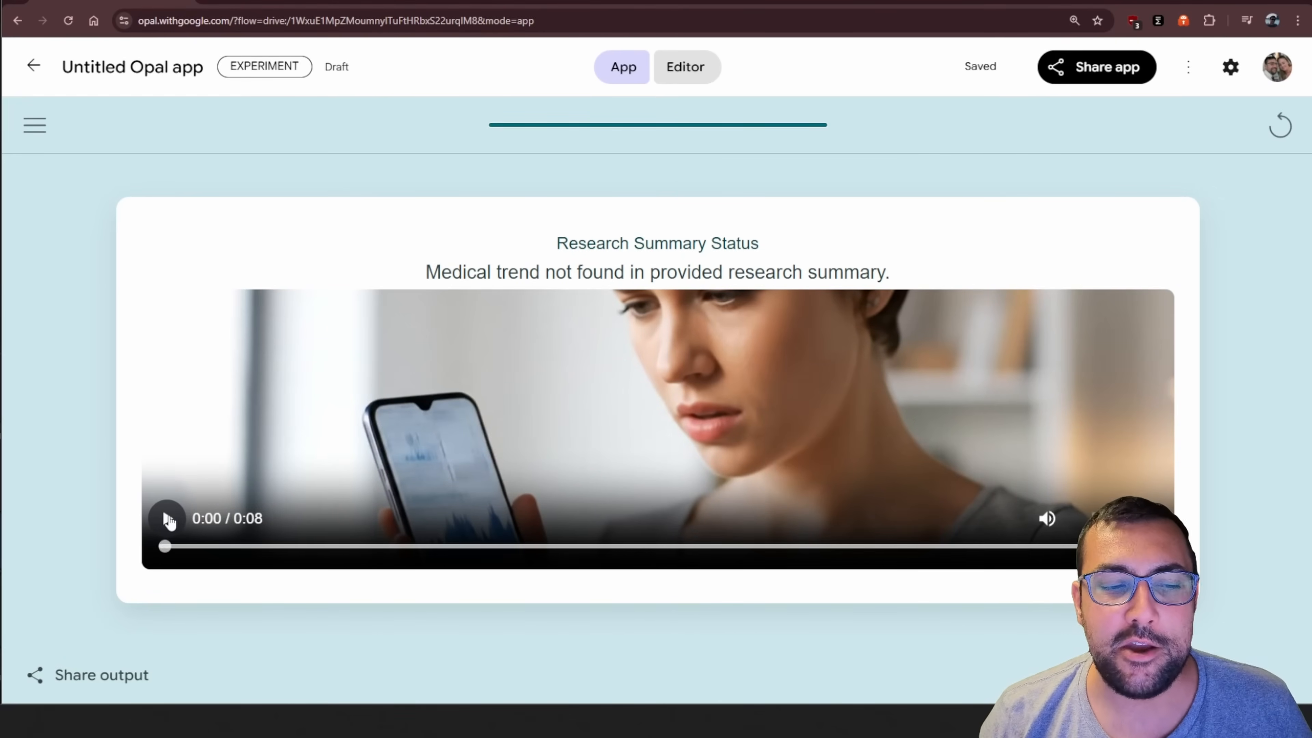
{"action": "left_click", "coordinate": [167, 519]}
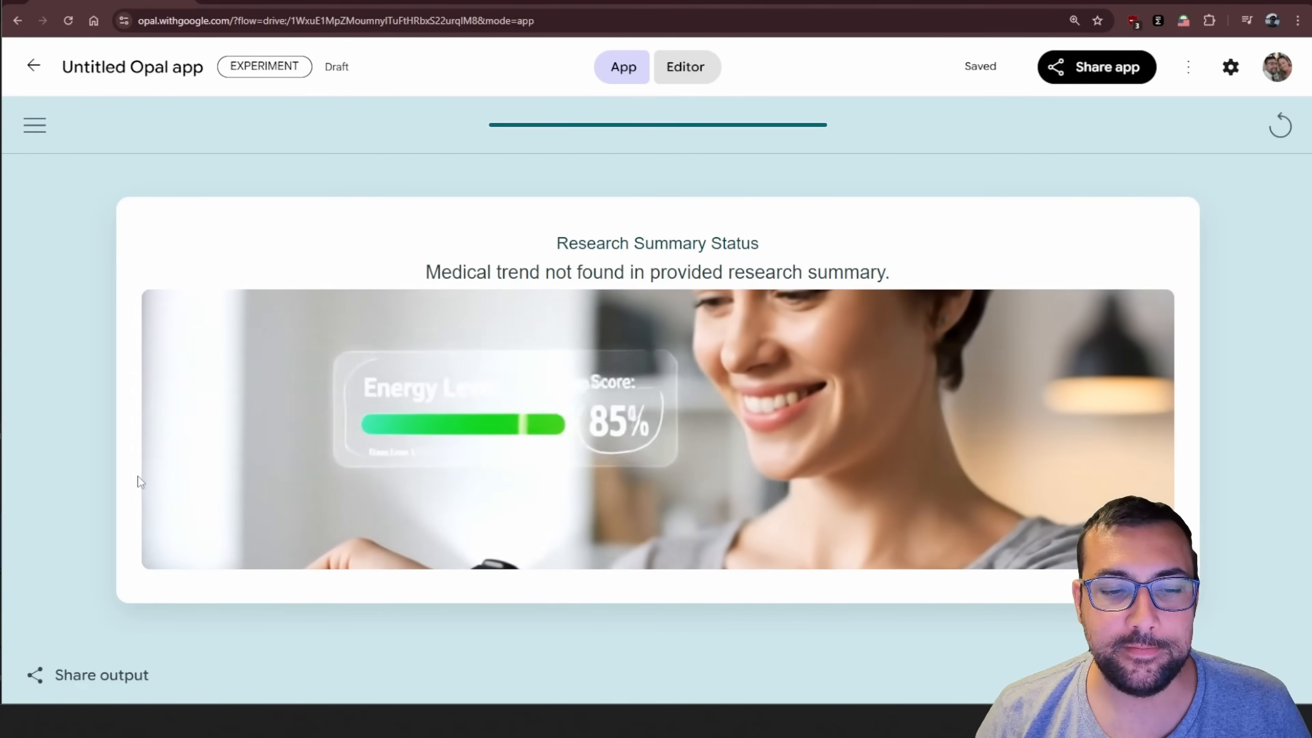
{"action": "mouse_move", "coordinate": [154, 501]}
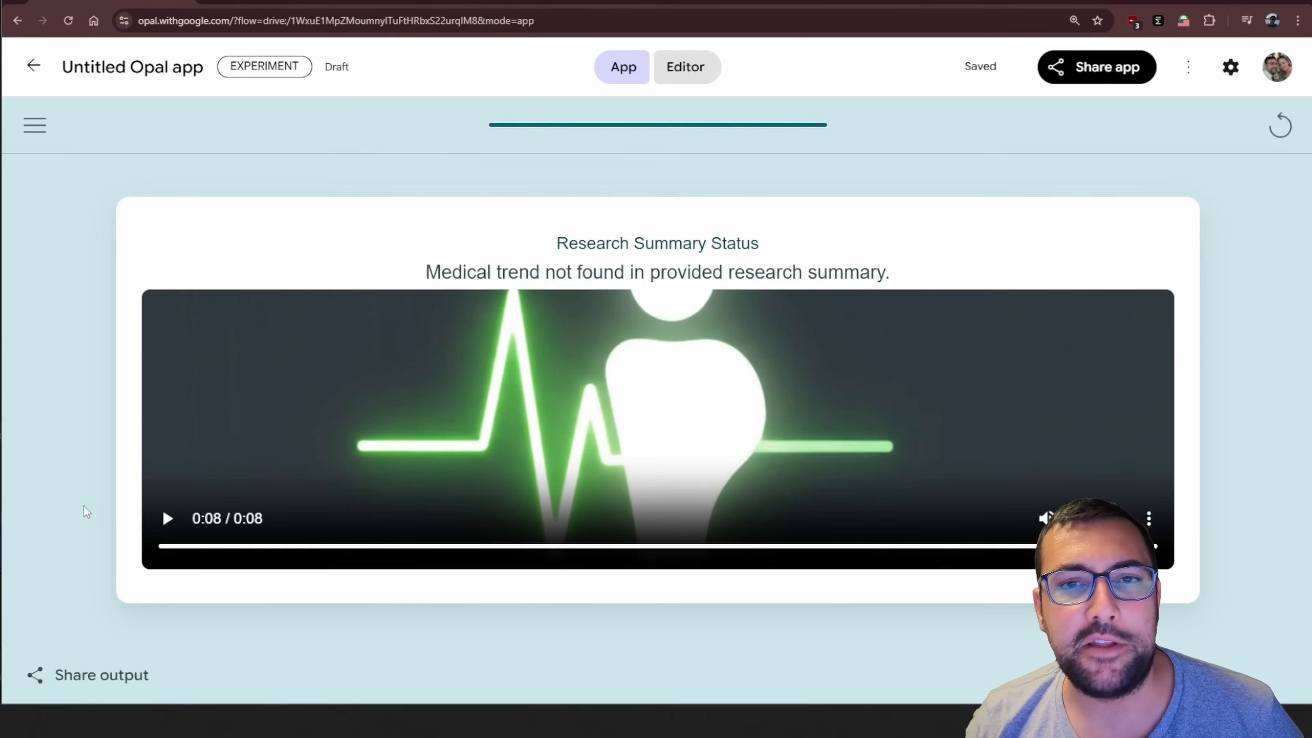
{"action": "left_click_drag", "start_coordinate": [425, 269], "coordinate": [908, 261]}
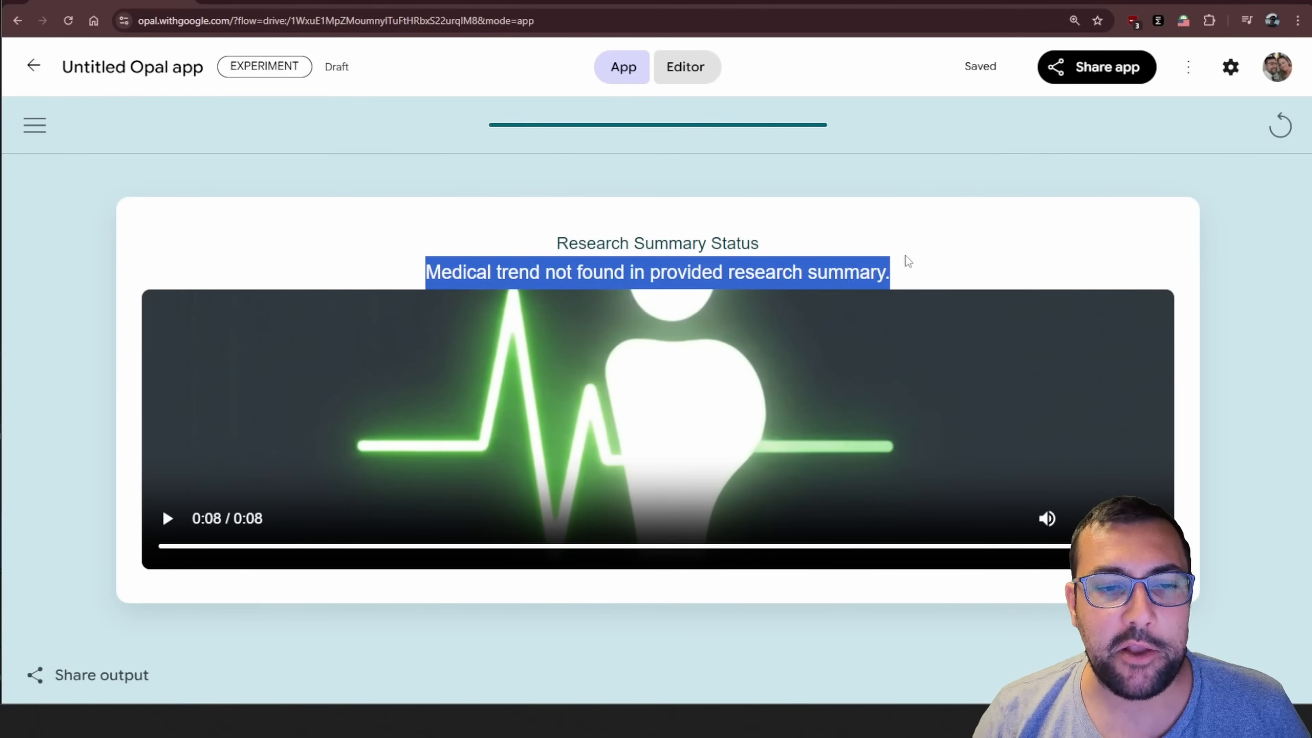
{"action": "left_click", "coordinate": [912, 256]}
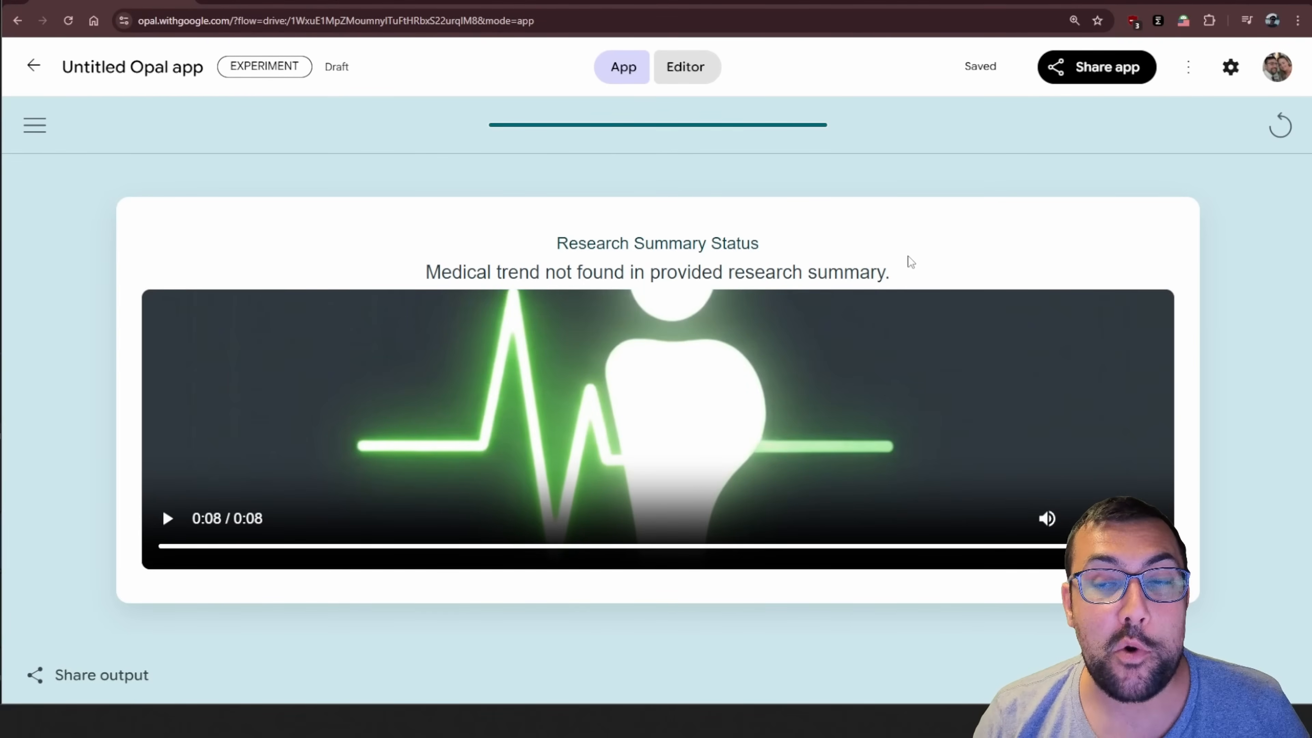